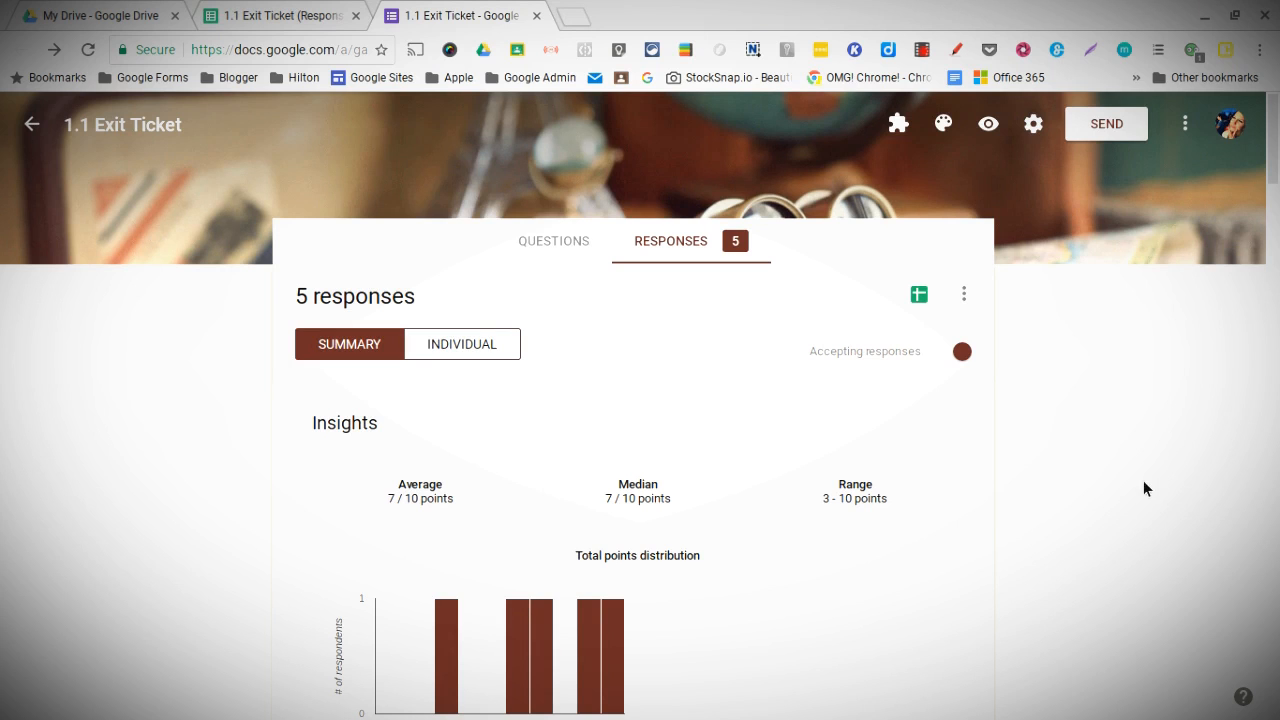
Review the response summary's insights, total points distribution and list of respondent scores
scroll(866, 595, down, 1)
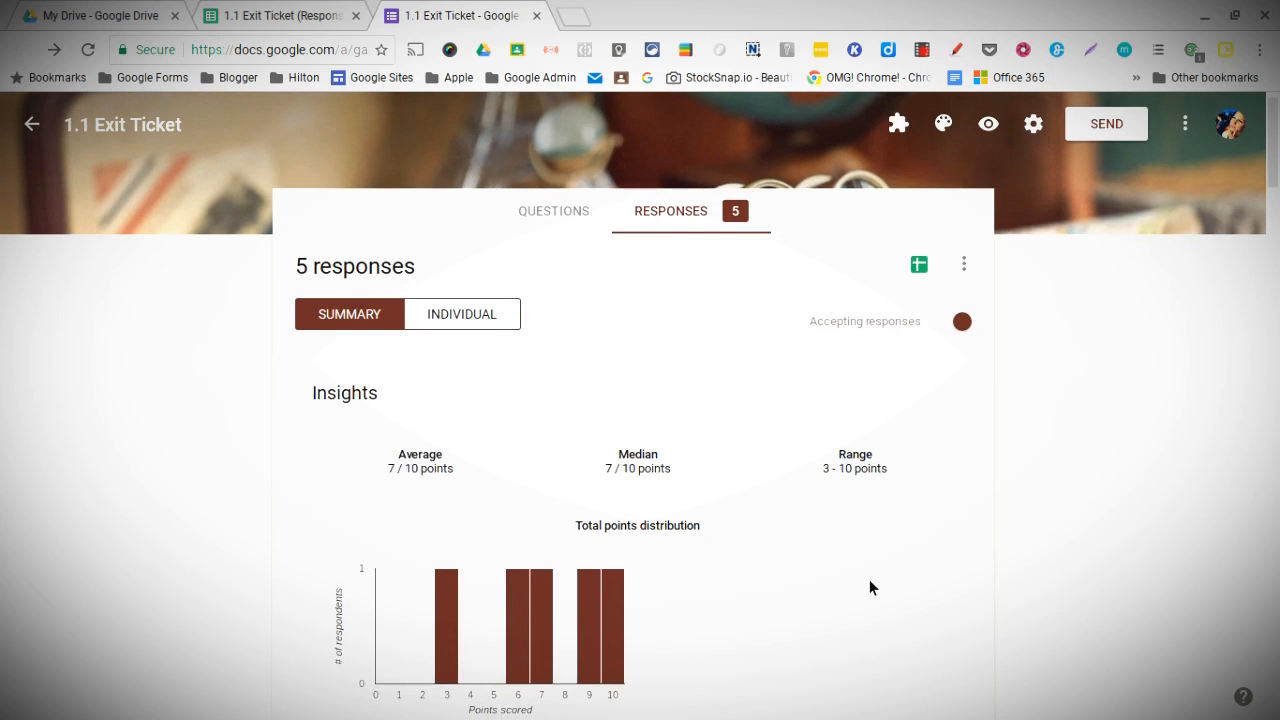
scroll(870, 582, down, 2)
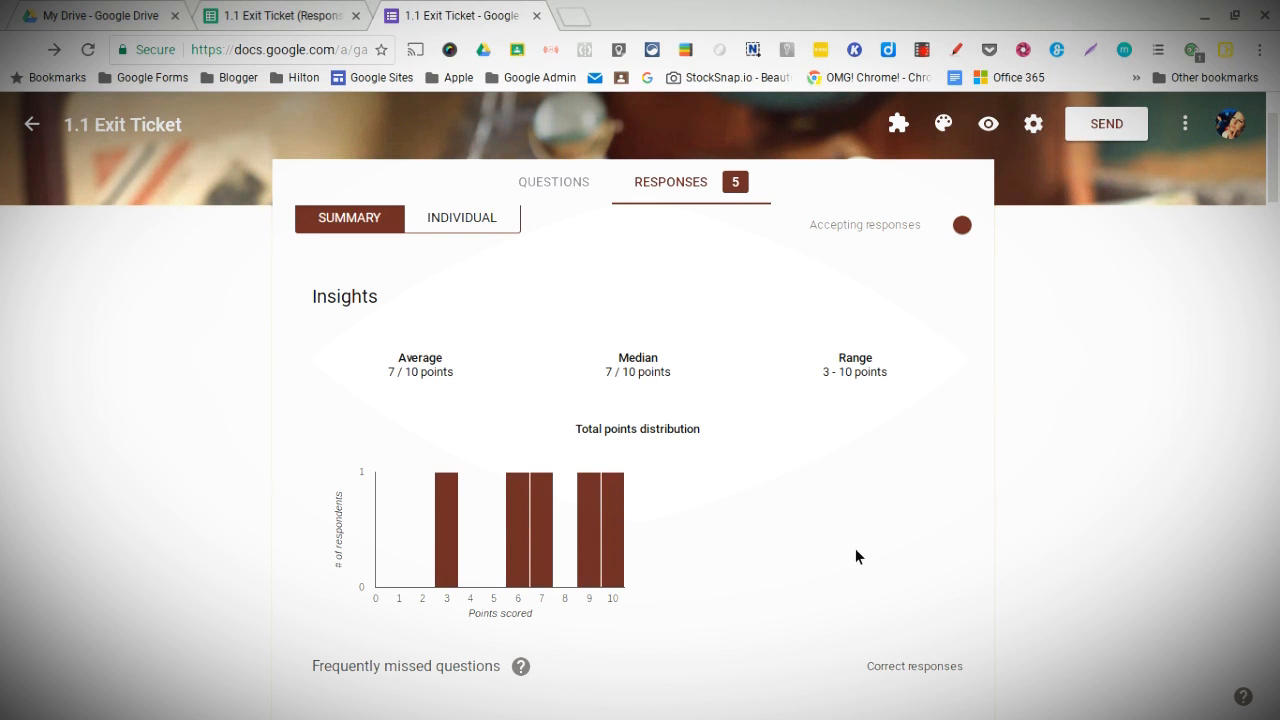
scroll(823, 540, down, 1)
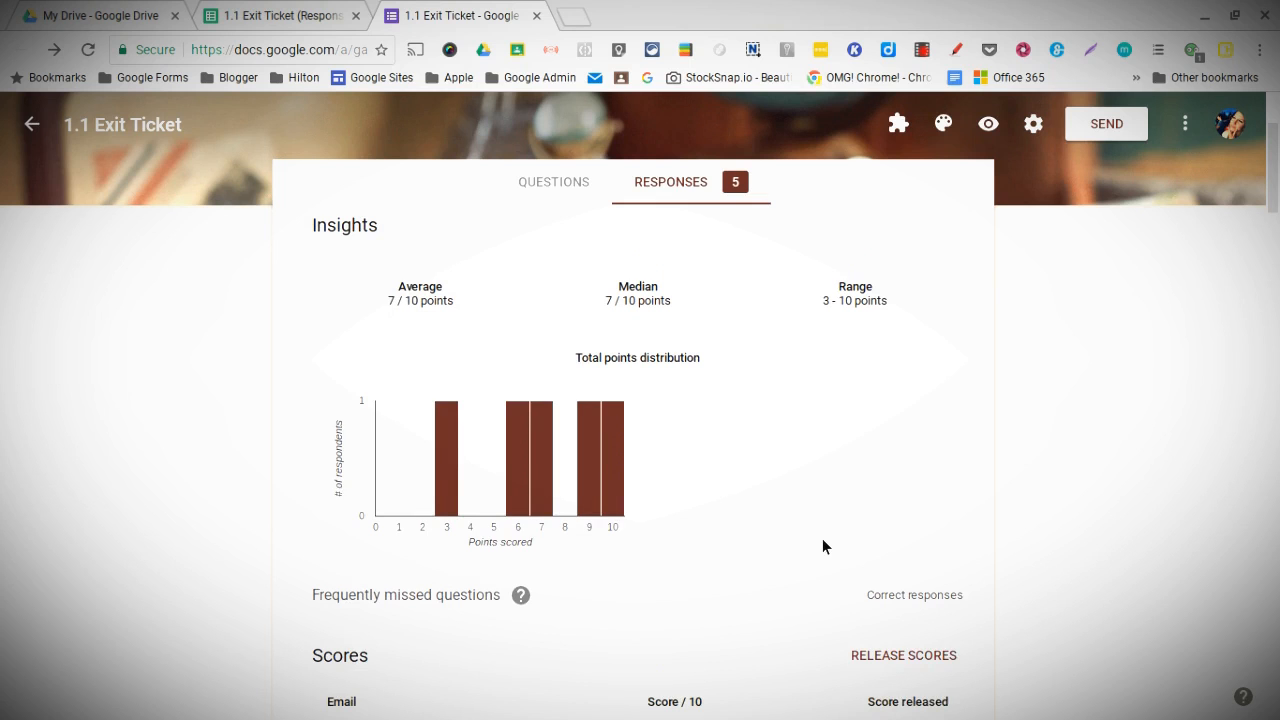
scroll(823, 541, down, 1)
scroll(823, 541, up, 4)
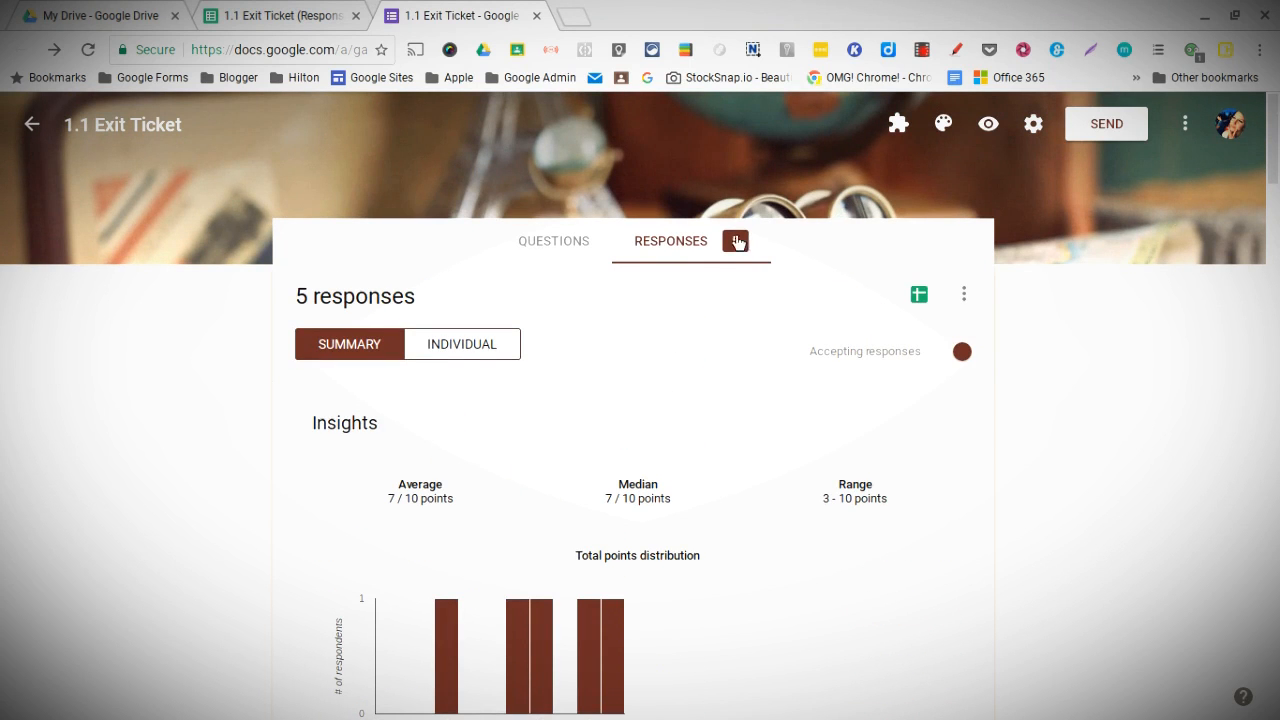
scroll(575, 447, down, 2)
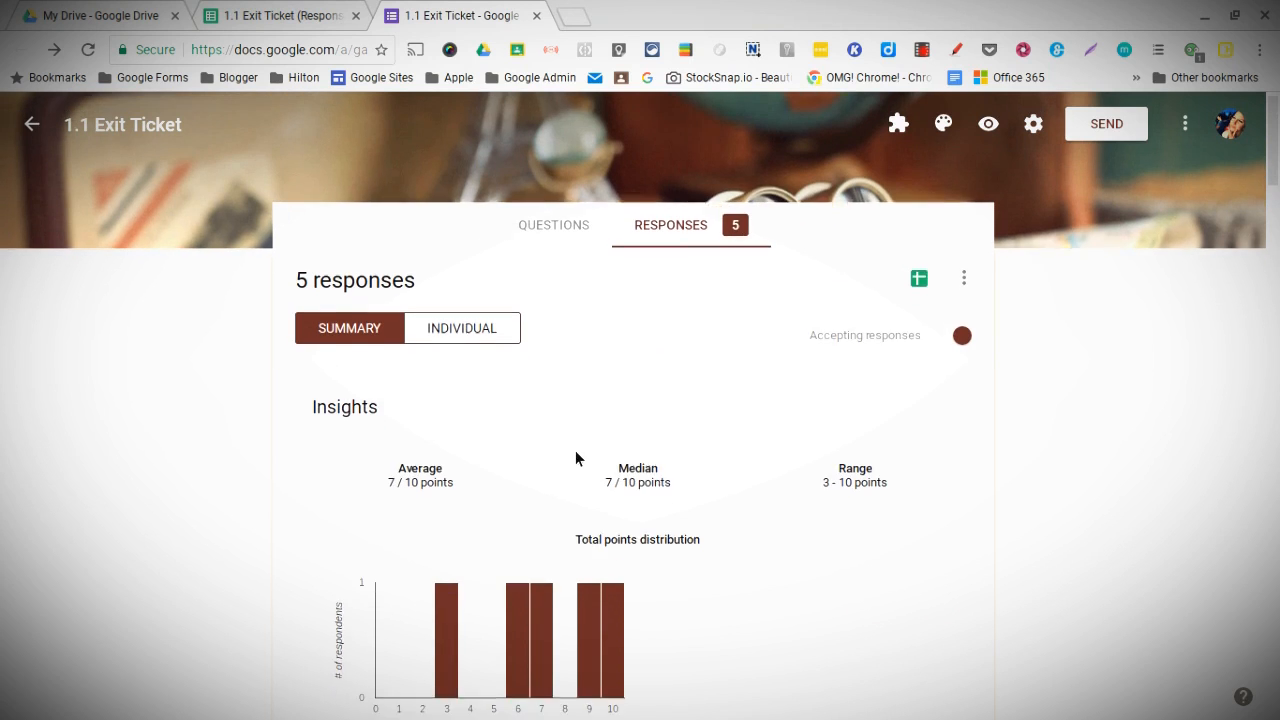
scroll(579, 451, down, 2)
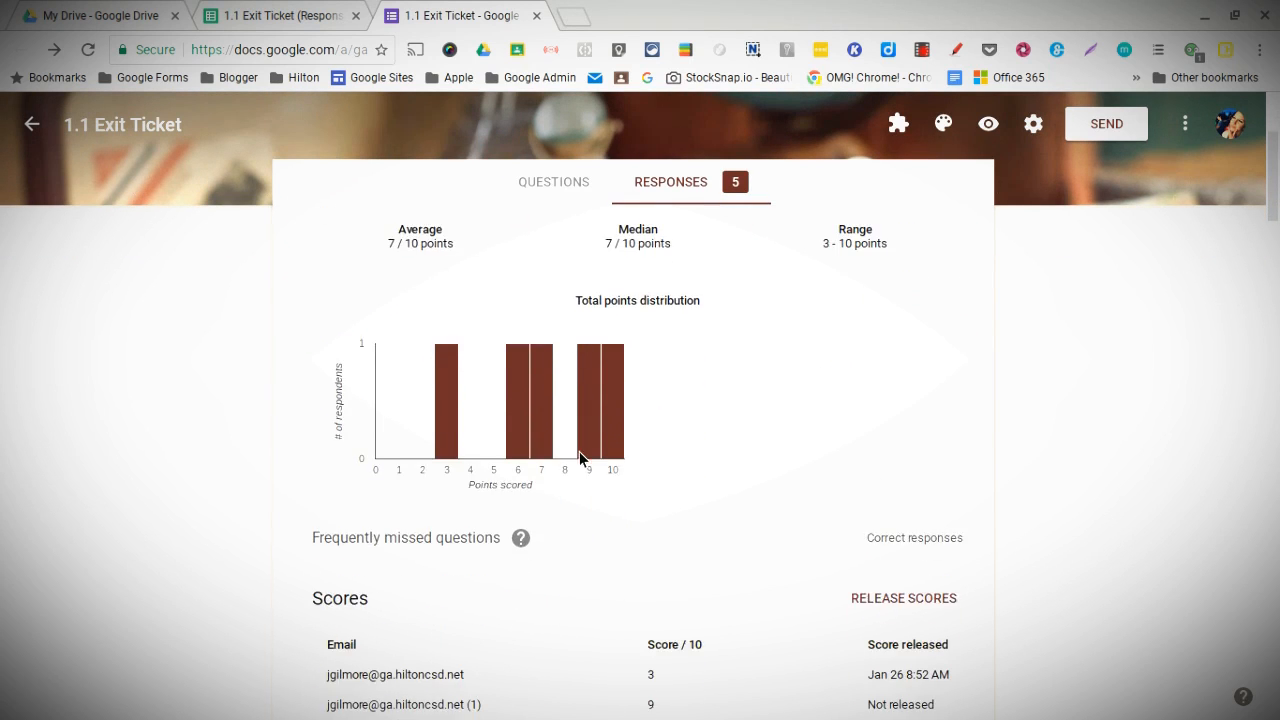
scroll(830, 462, down, 1)
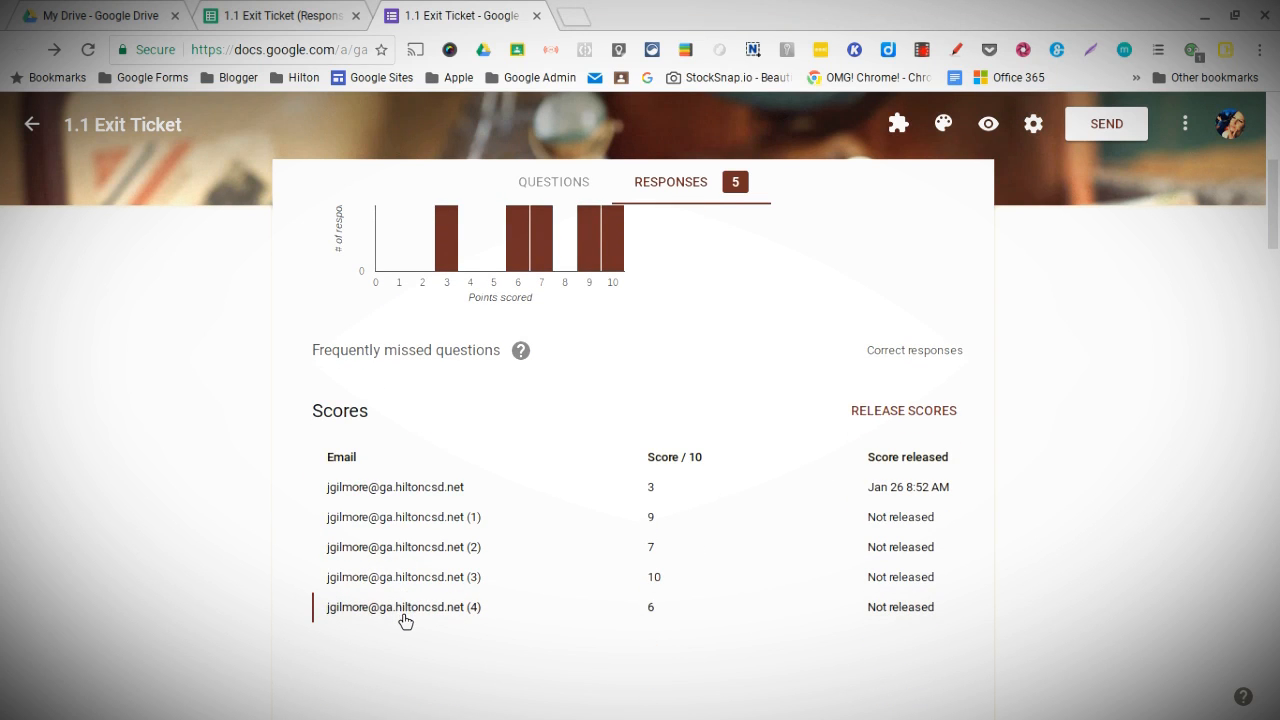
Examine the answer charts for each exit ticket question in the response summary
scroll(403, 616, down, 3)
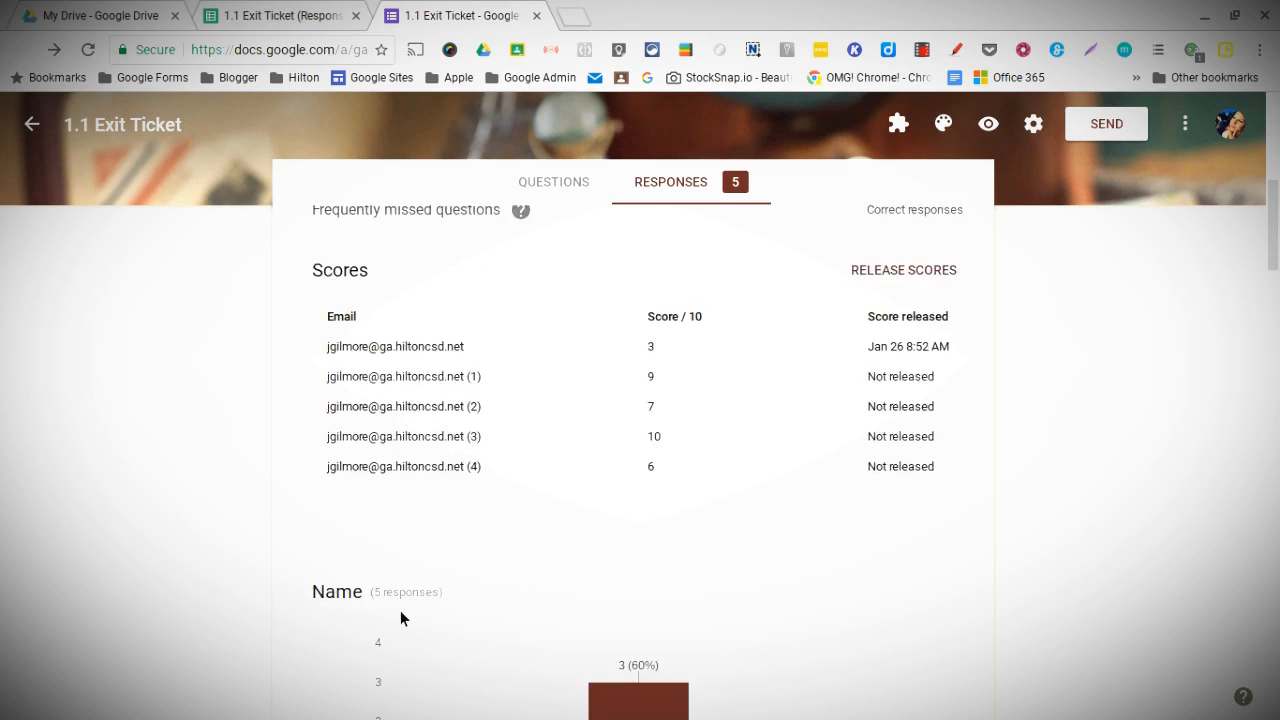
scroll(408, 616, down, 9)
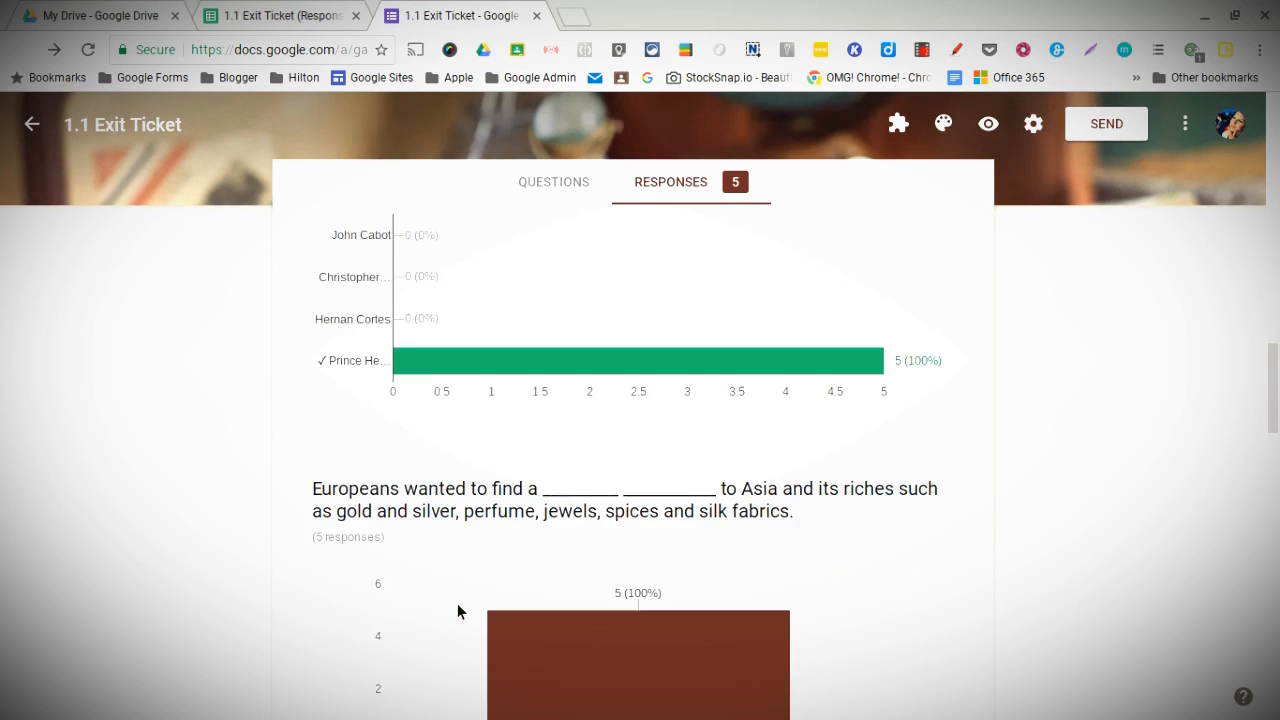
scroll(457, 605, down, 6)
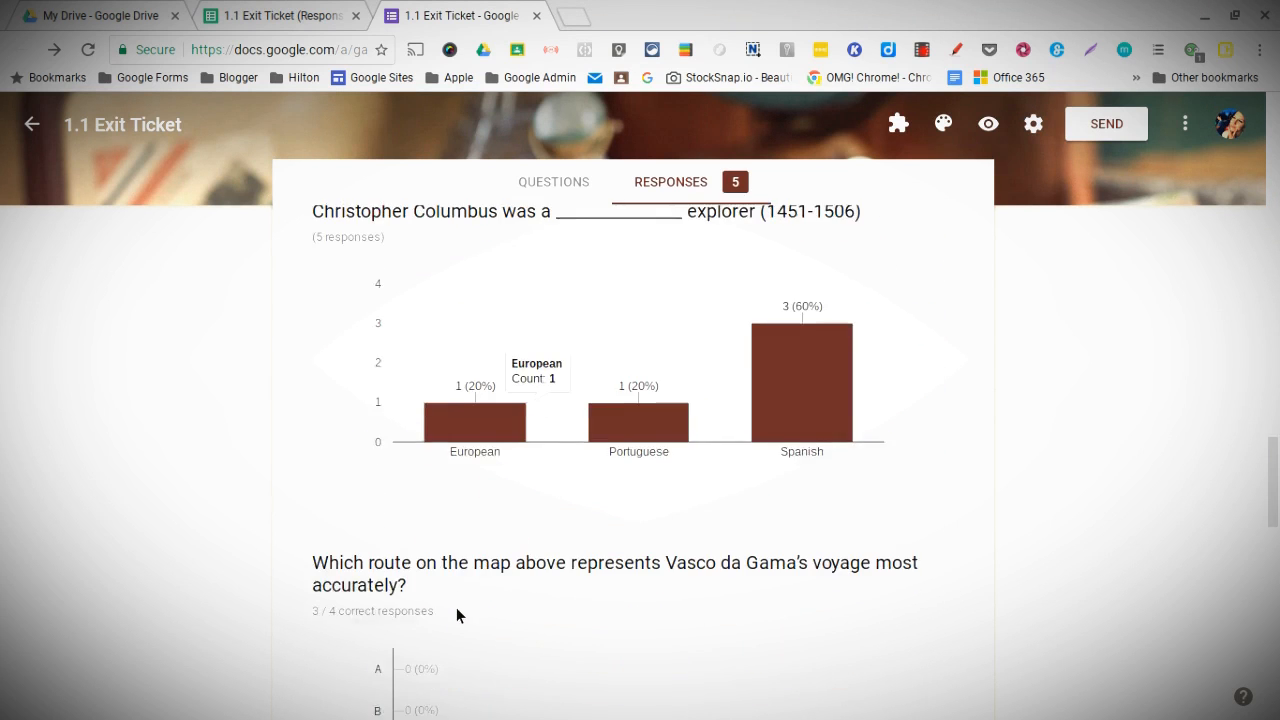
scroll(456, 607, down, 7)
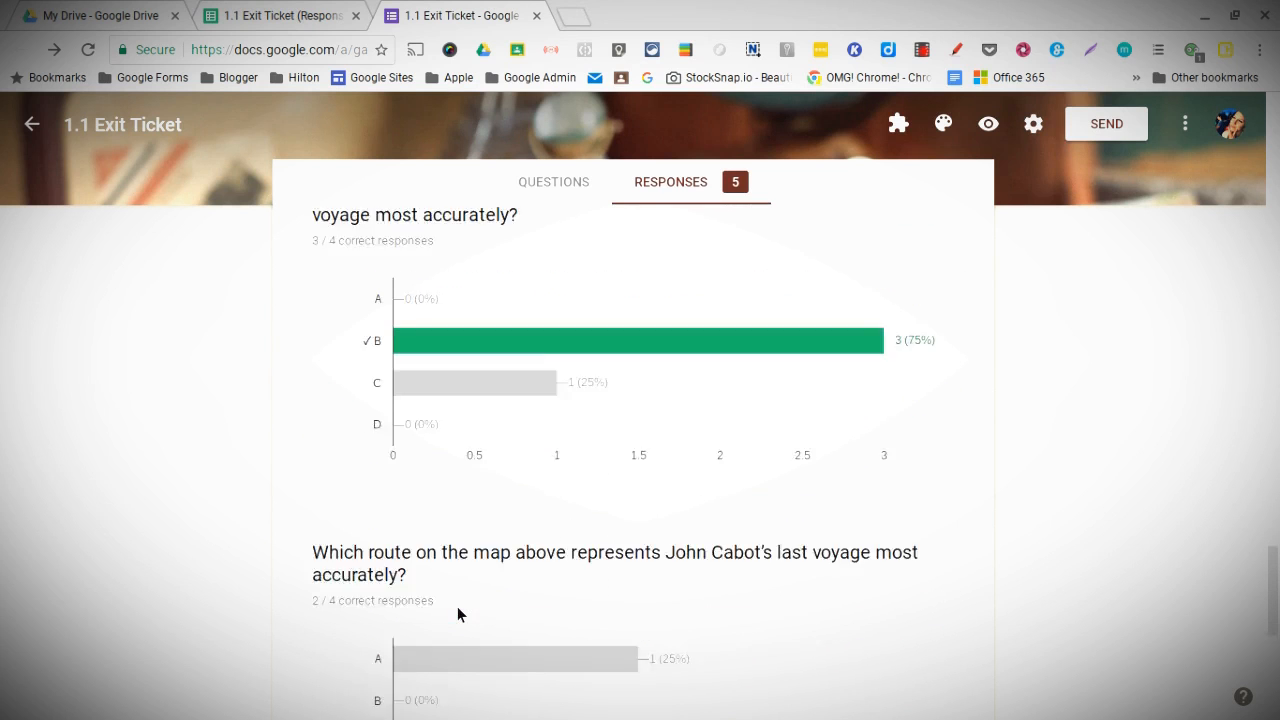
scroll(466, 603, down, 5)
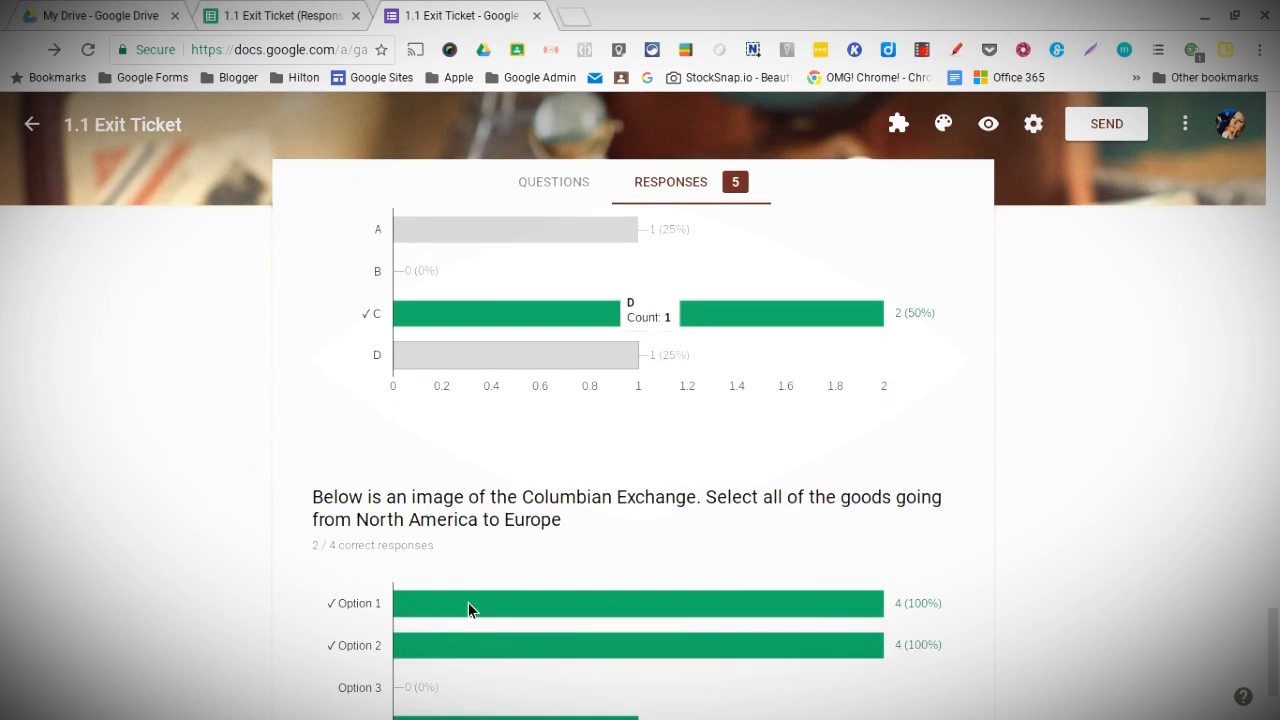
scroll(472, 599, down, 1)
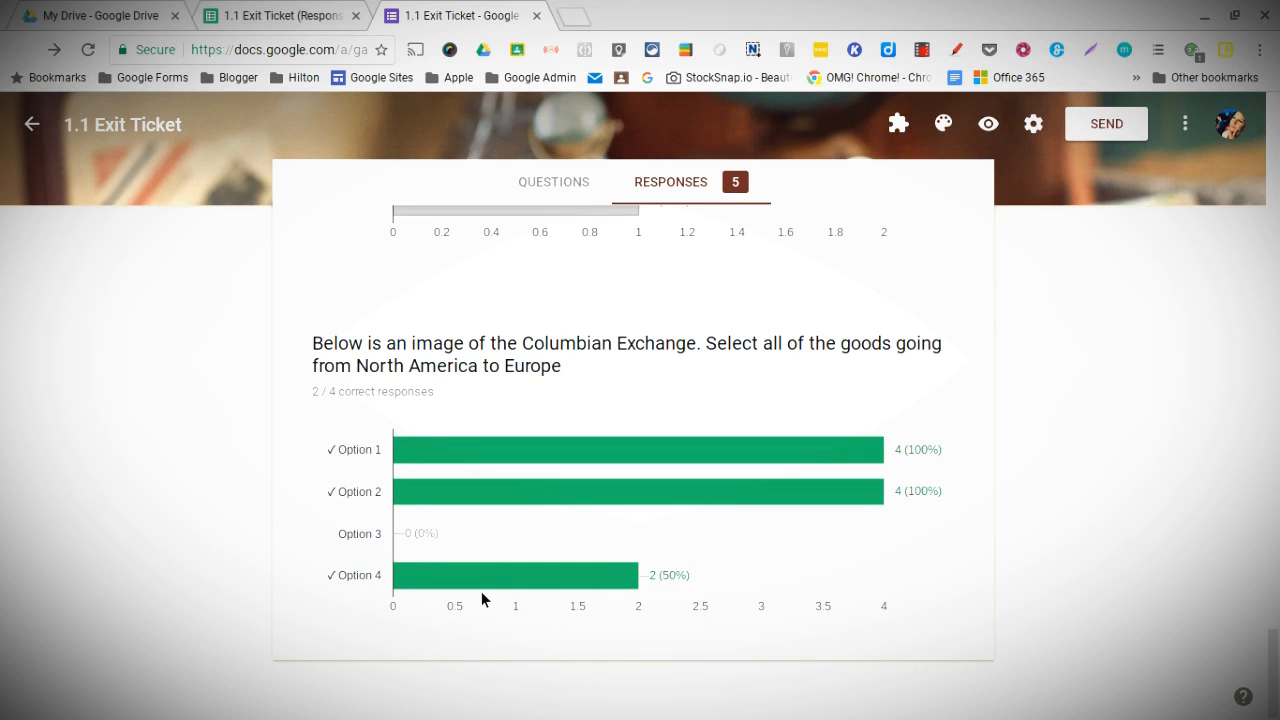
scroll(538, 553, up, 10)
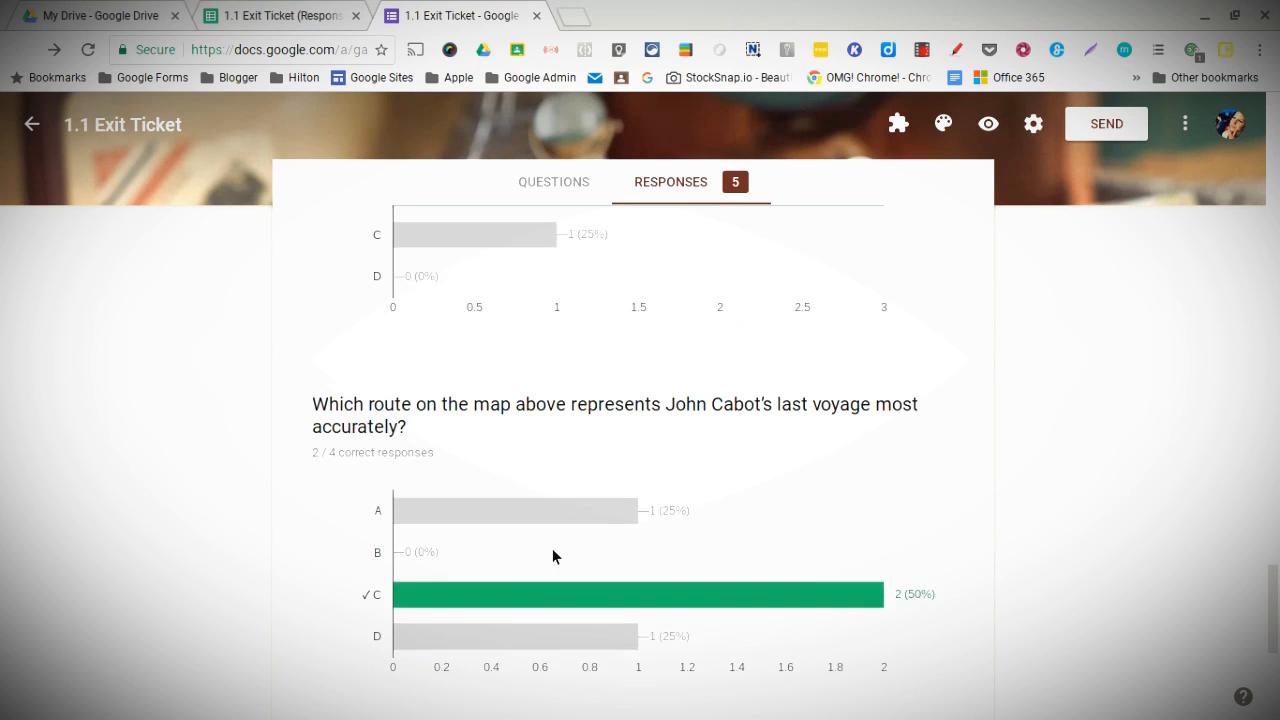
scroll(609, 549, up, 20)
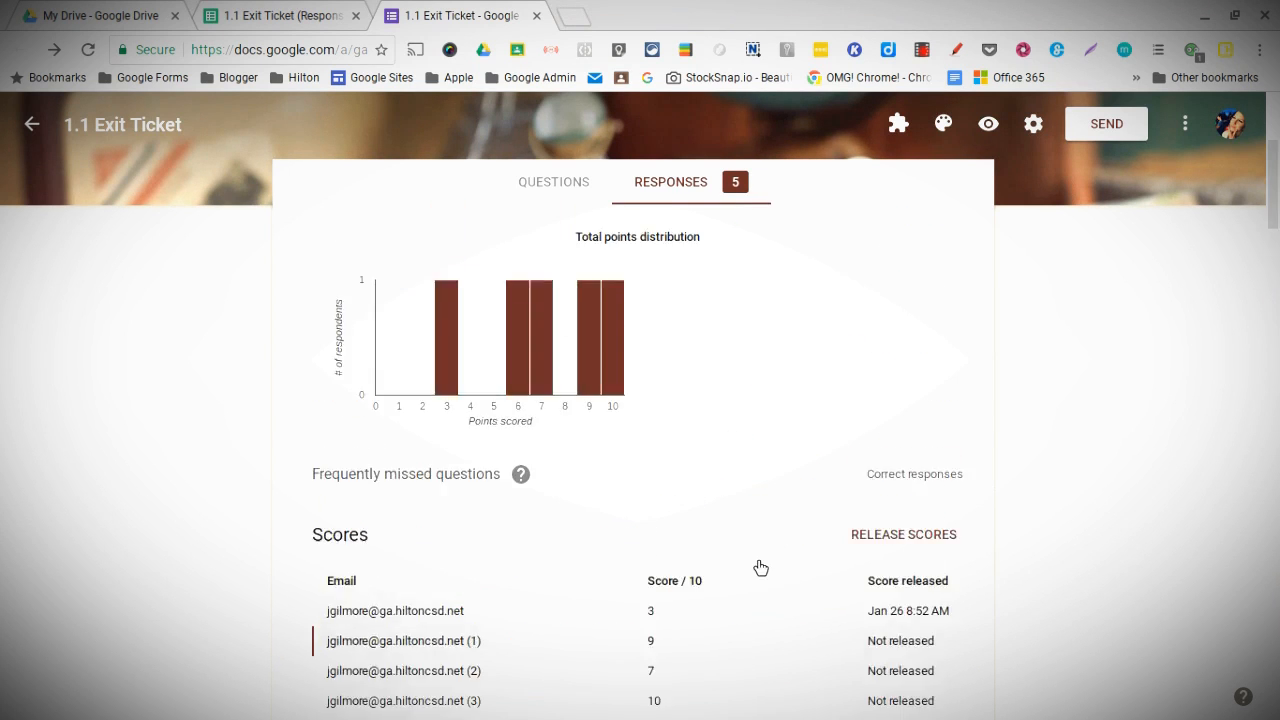
scroll(738, 562, down, 10)
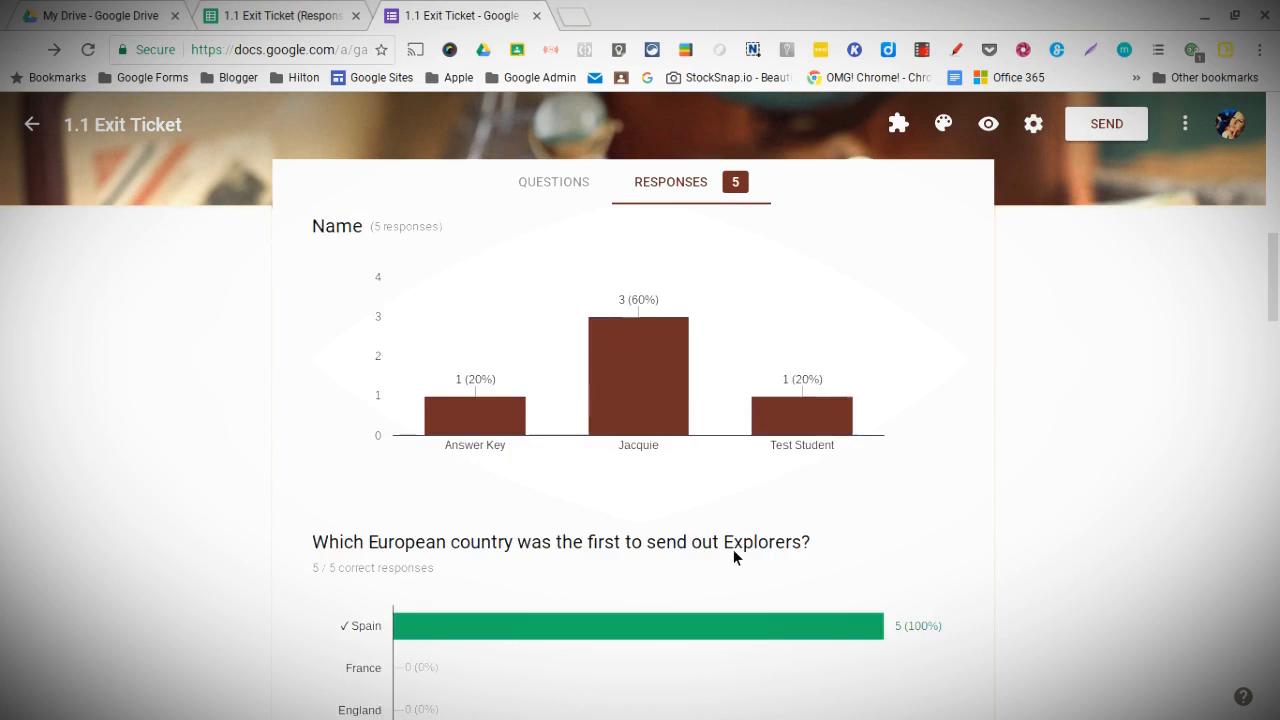
scroll(733, 557, up, 12)
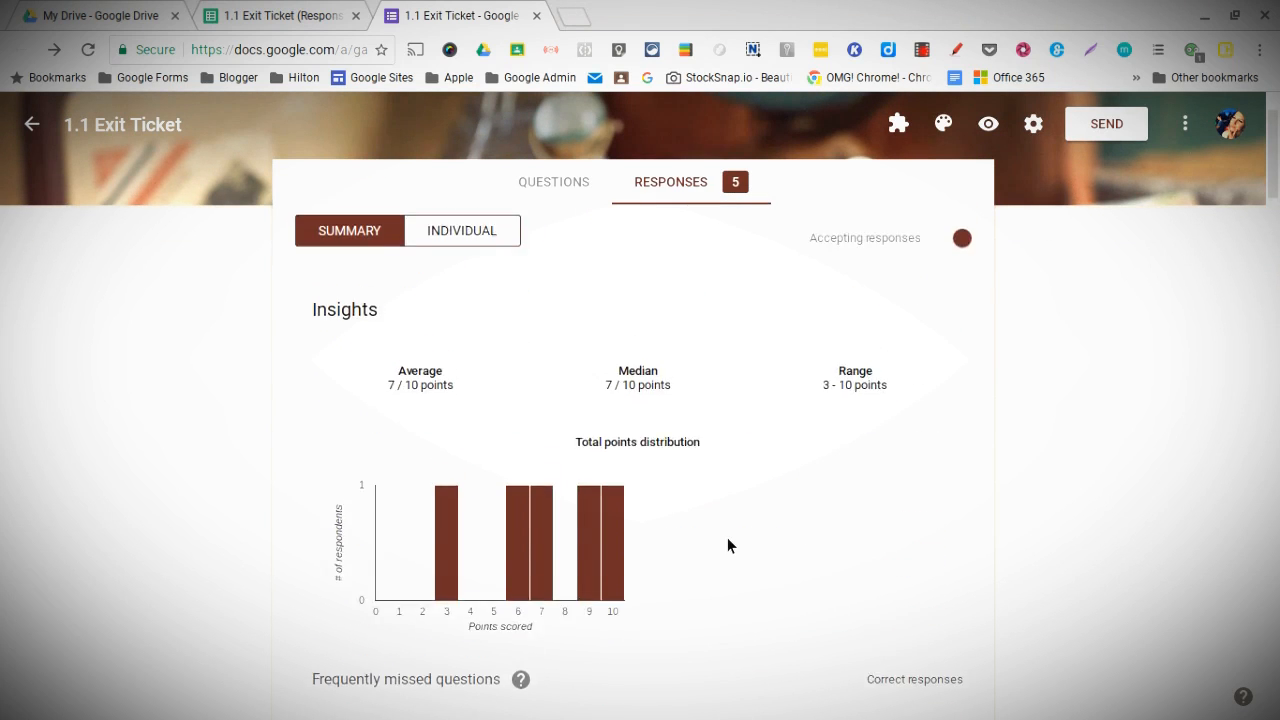
Open the individual response of the last respondent in the scores list
scroll(744, 519, down, 5)
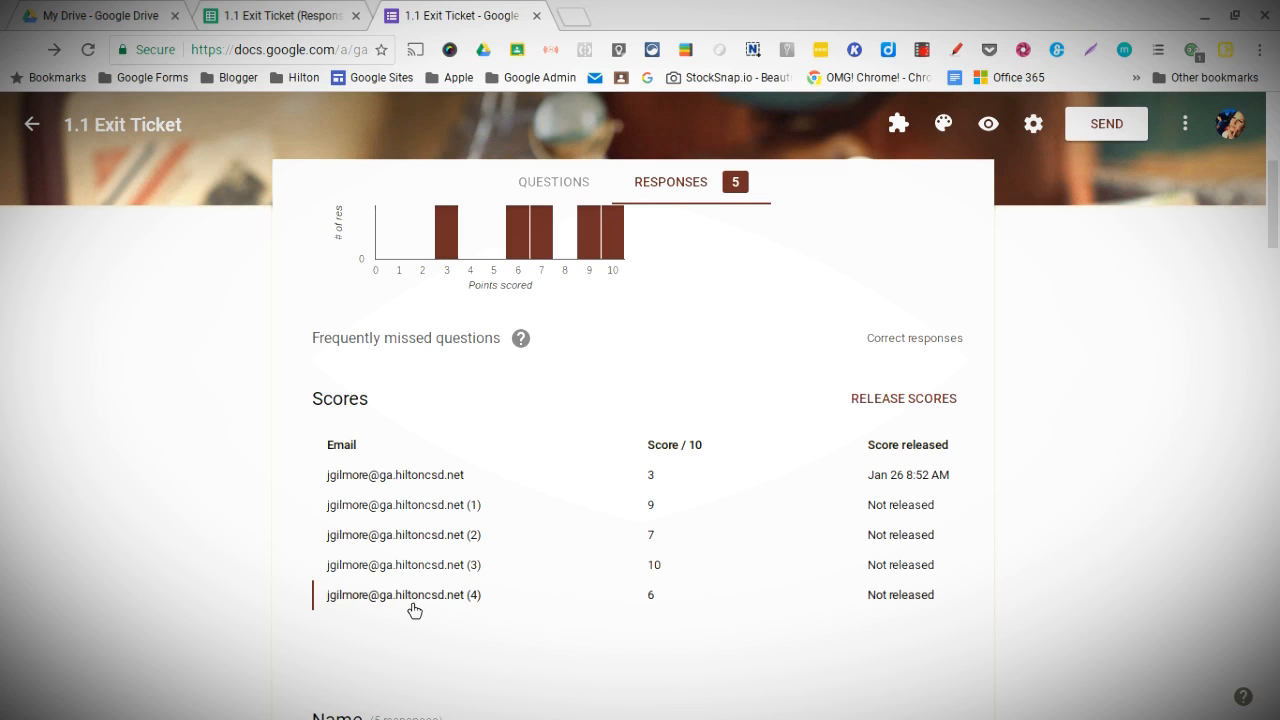
click(432, 598)
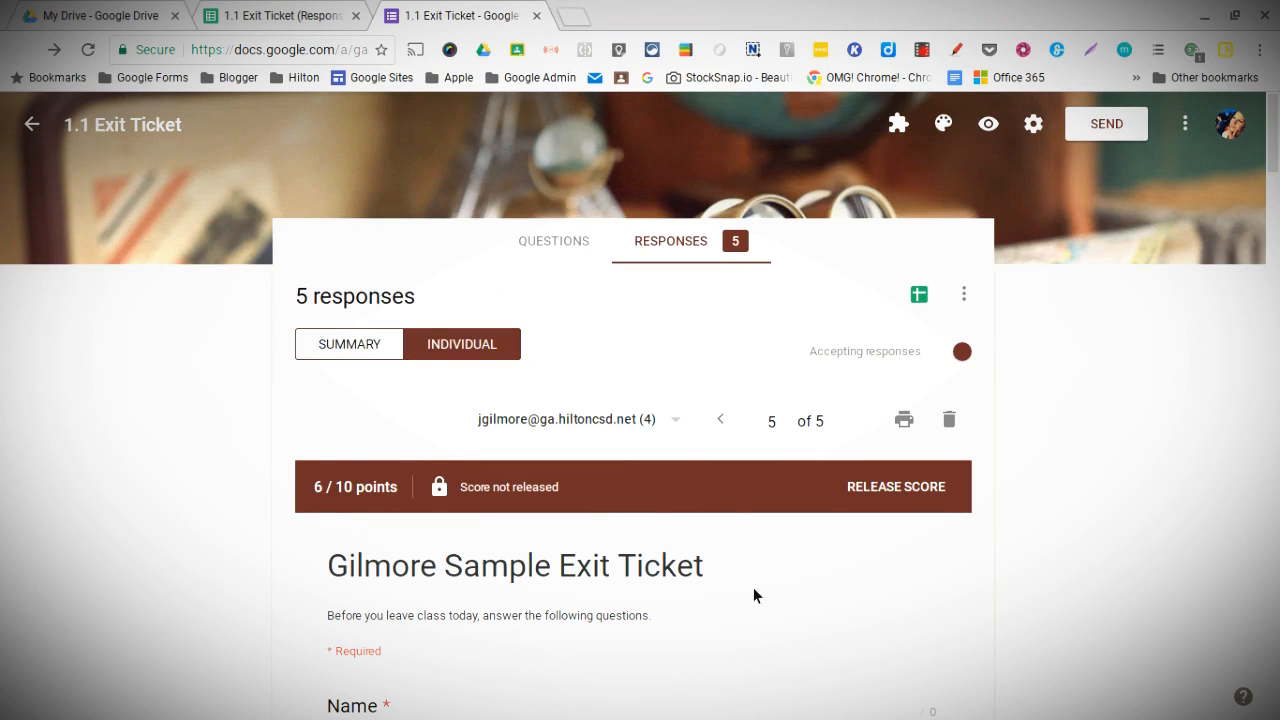
scroll(763, 588, down, 1)
scroll(763, 588, down, 5)
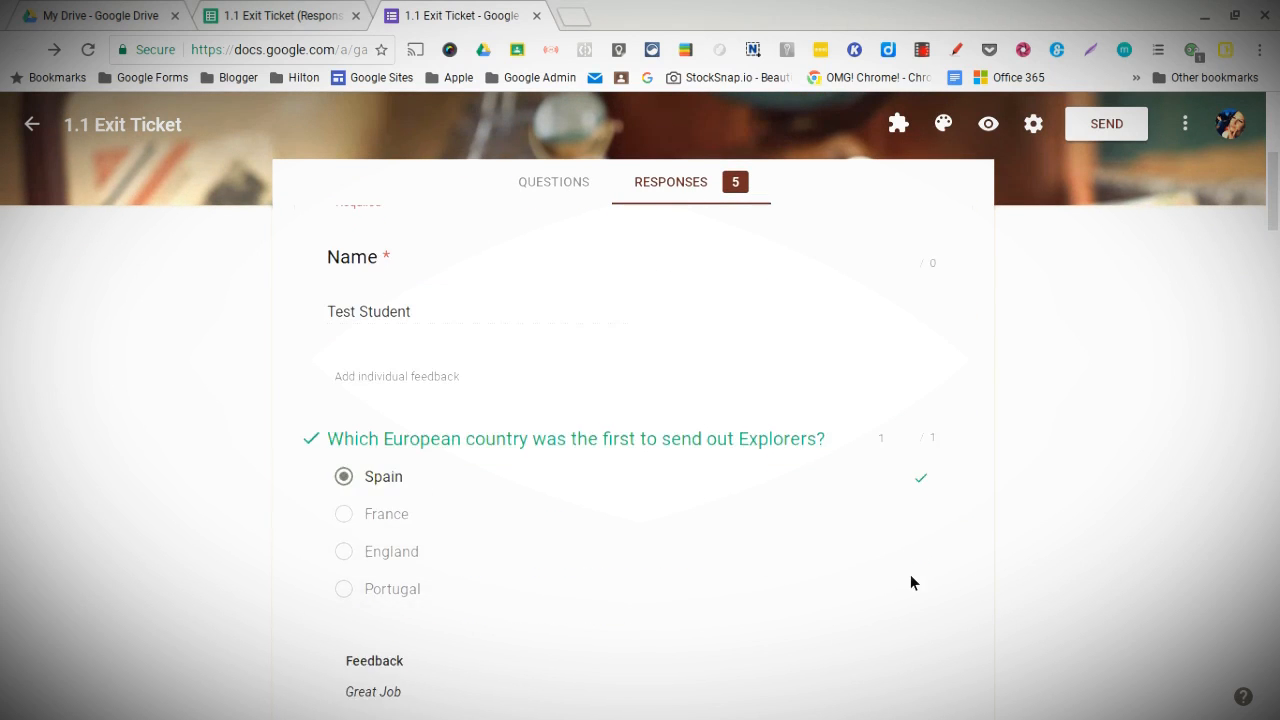
Grade the two short-answer questions, giving 1 point for "trade route" and 0 points for the Christopher Columbus answer "European"
scroll(911, 577, down, 6)
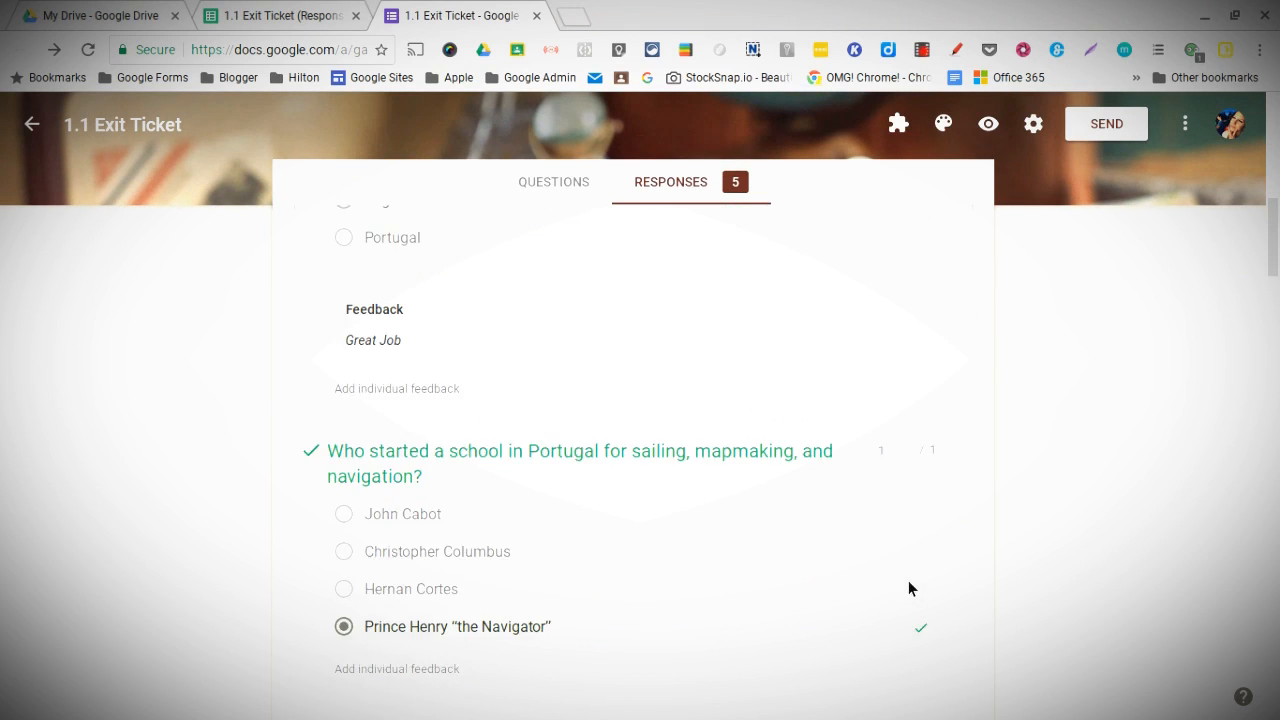
scroll(902, 600, down, 3)
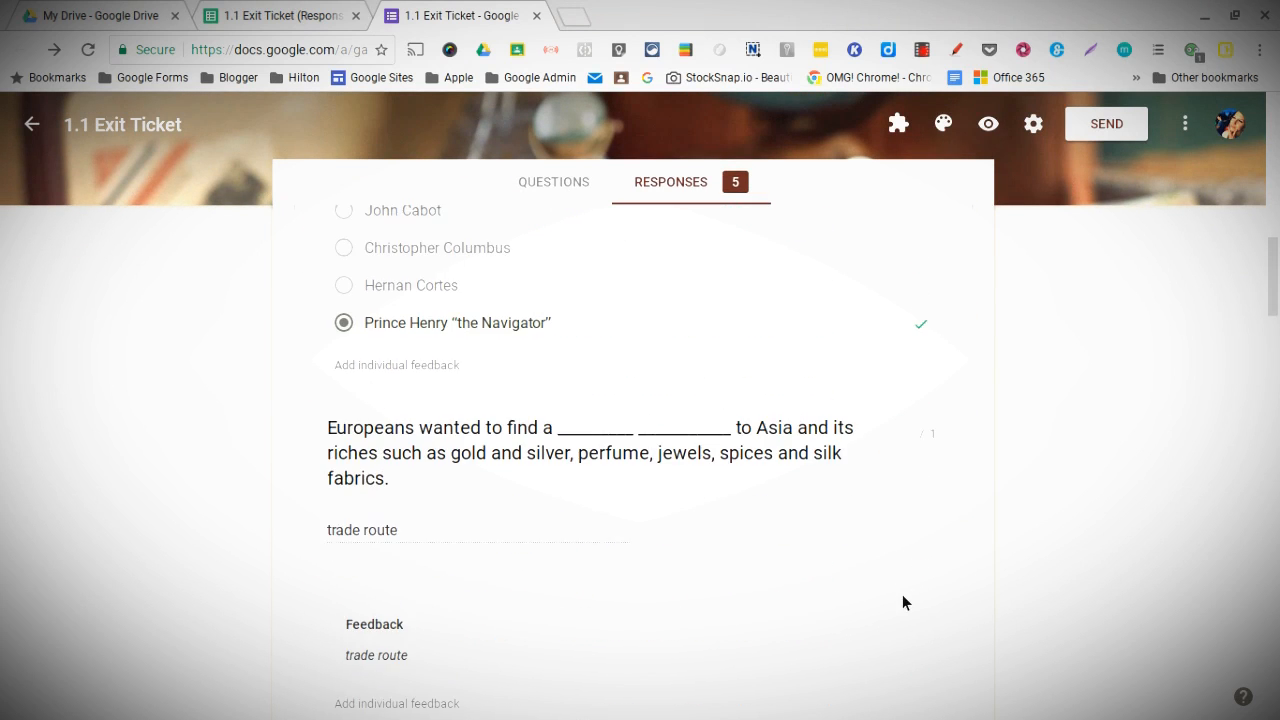
click(906, 429)
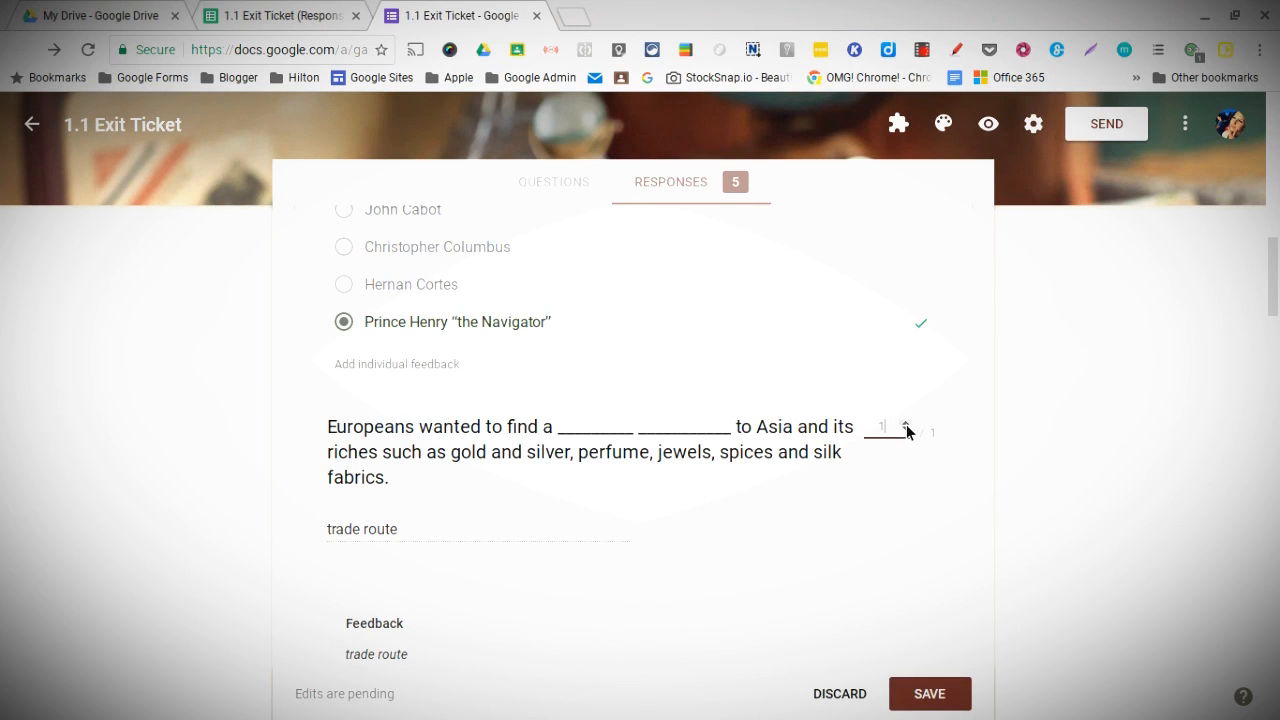
scroll(898, 472, down, 5)
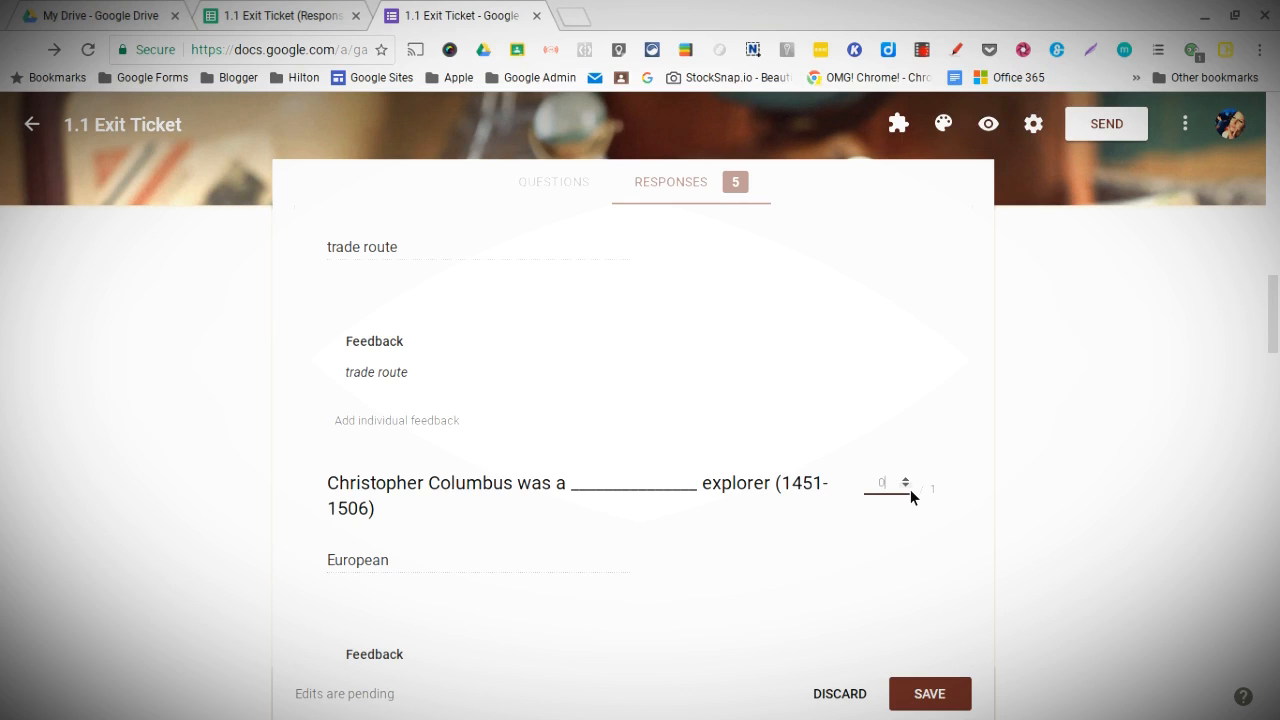
Check the remaining graded questions through the end of the response and save the pending score edits
scroll(928, 547, down, 4)
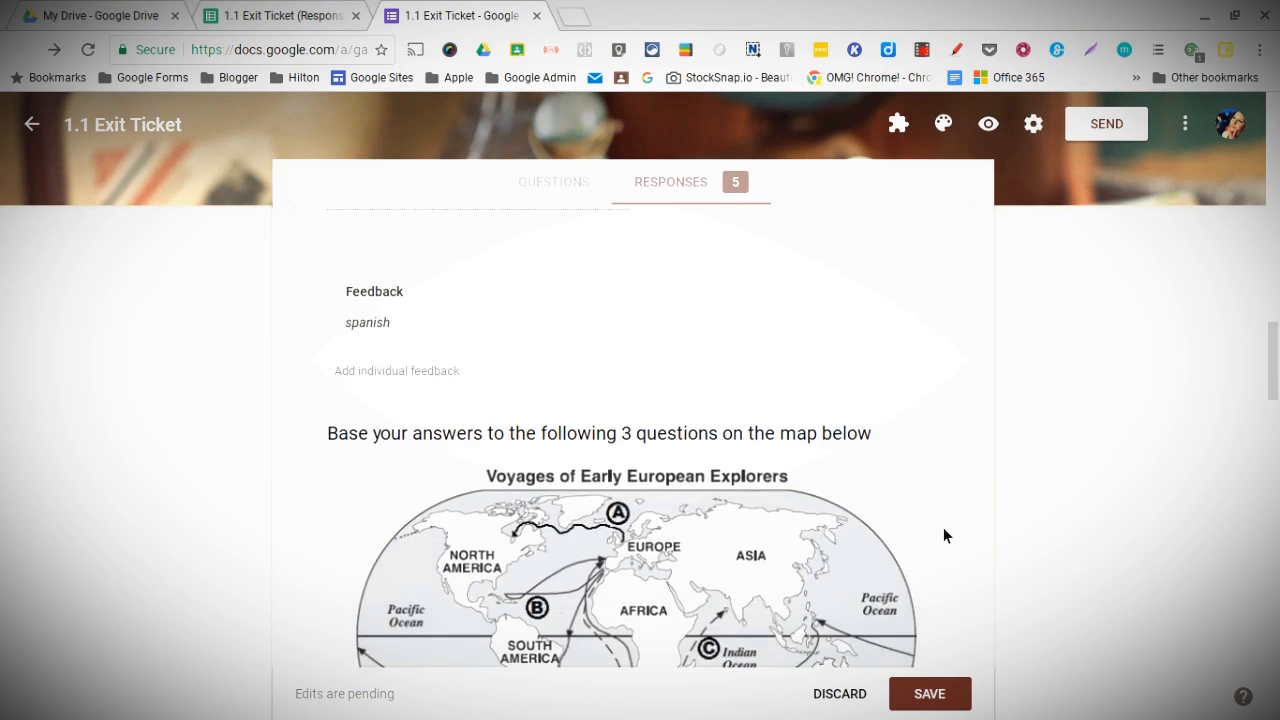
scroll(943, 530, down, 5)
scroll(943, 530, down, 2)
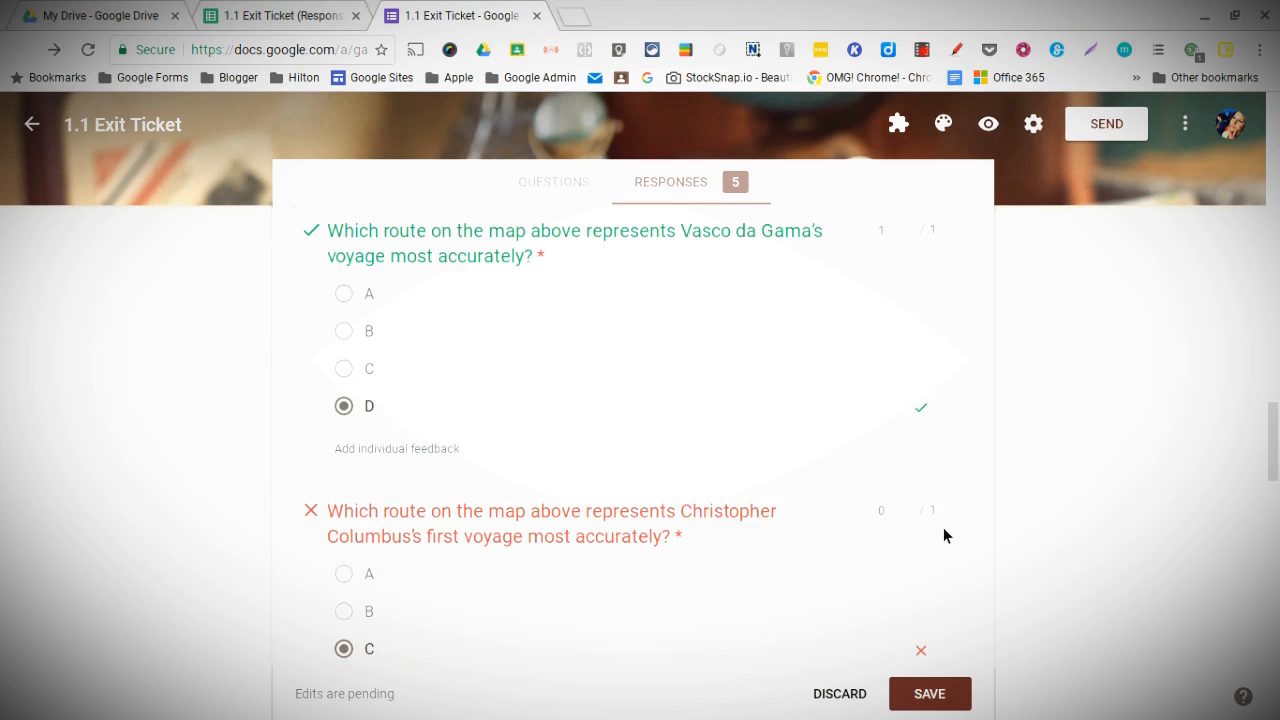
scroll(943, 528, down, 7)
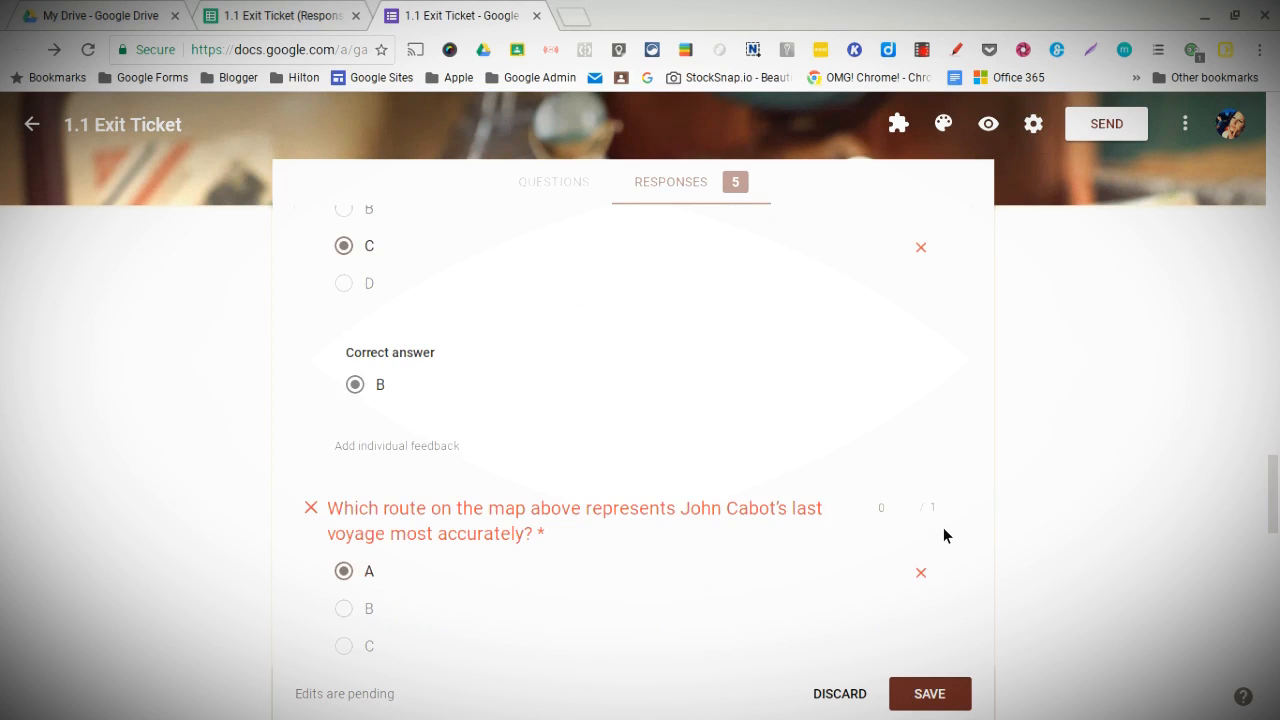
scroll(943, 527, down, 5)
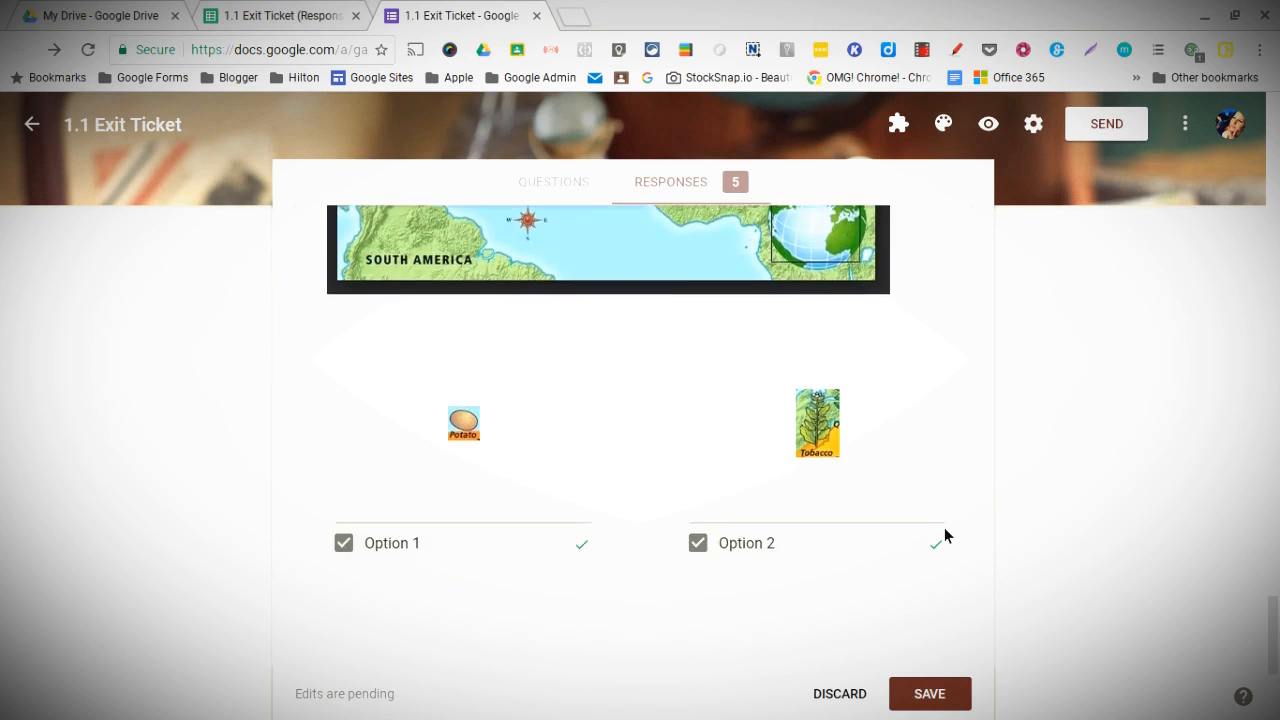
scroll(946, 527, down, 2)
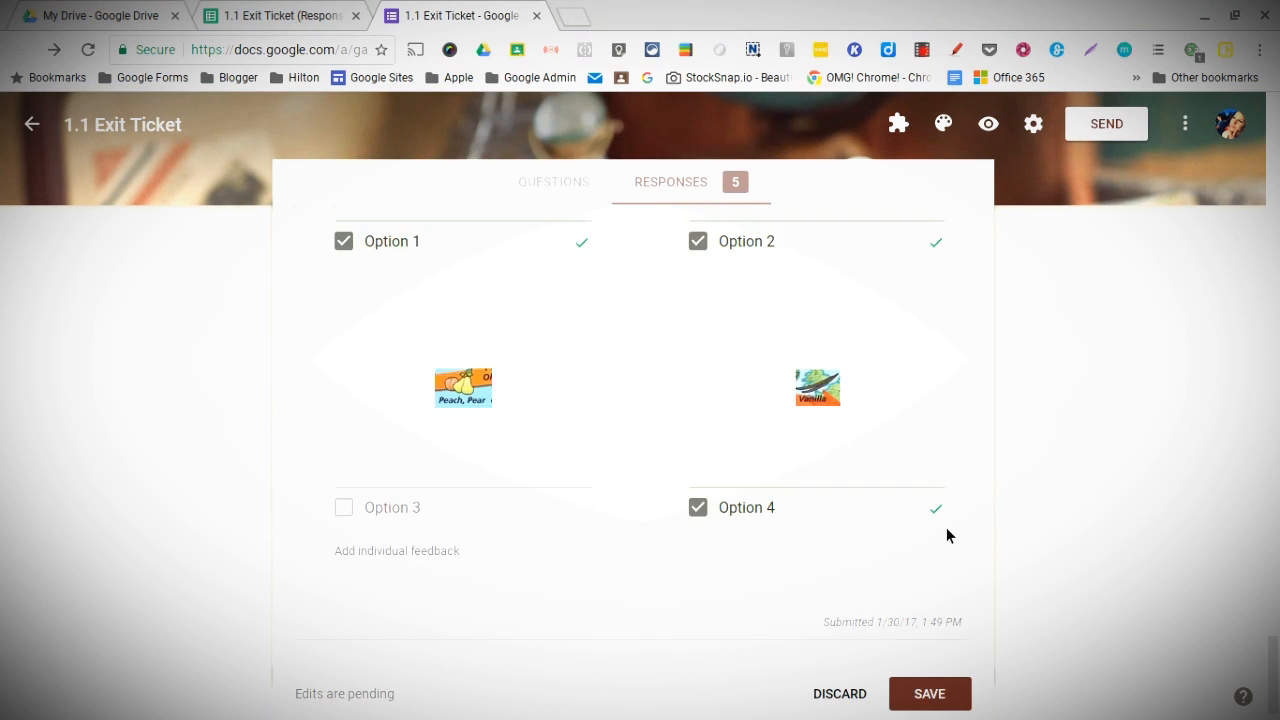
scroll(940, 600, down, 1)
click(944, 696)
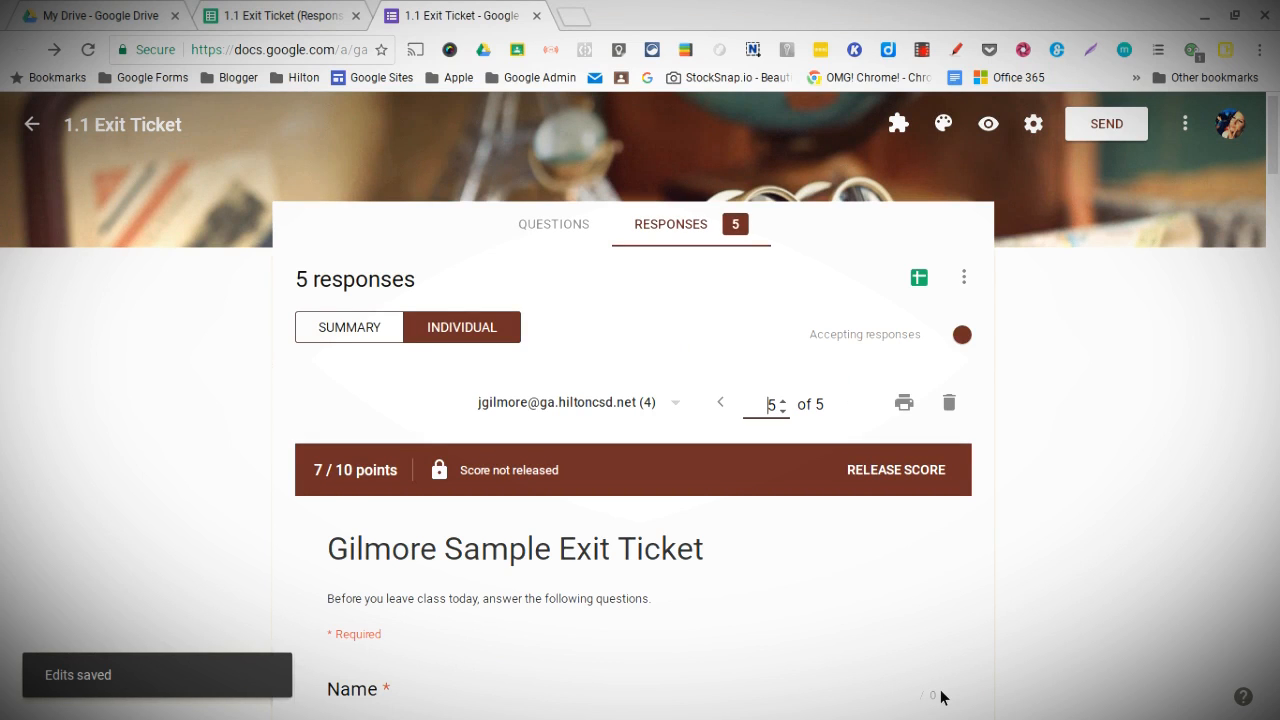
View the list of respondents available in the individual responses, then close it without switching
click(681, 410)
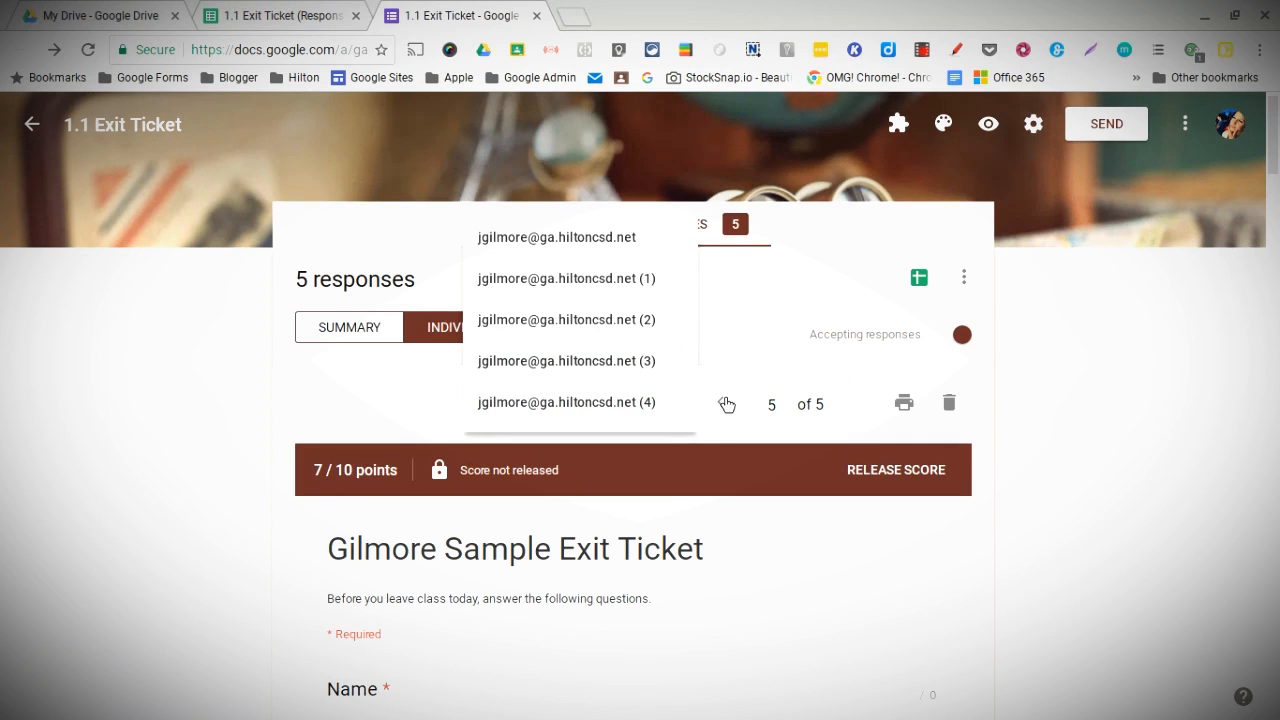
click(876, 435)
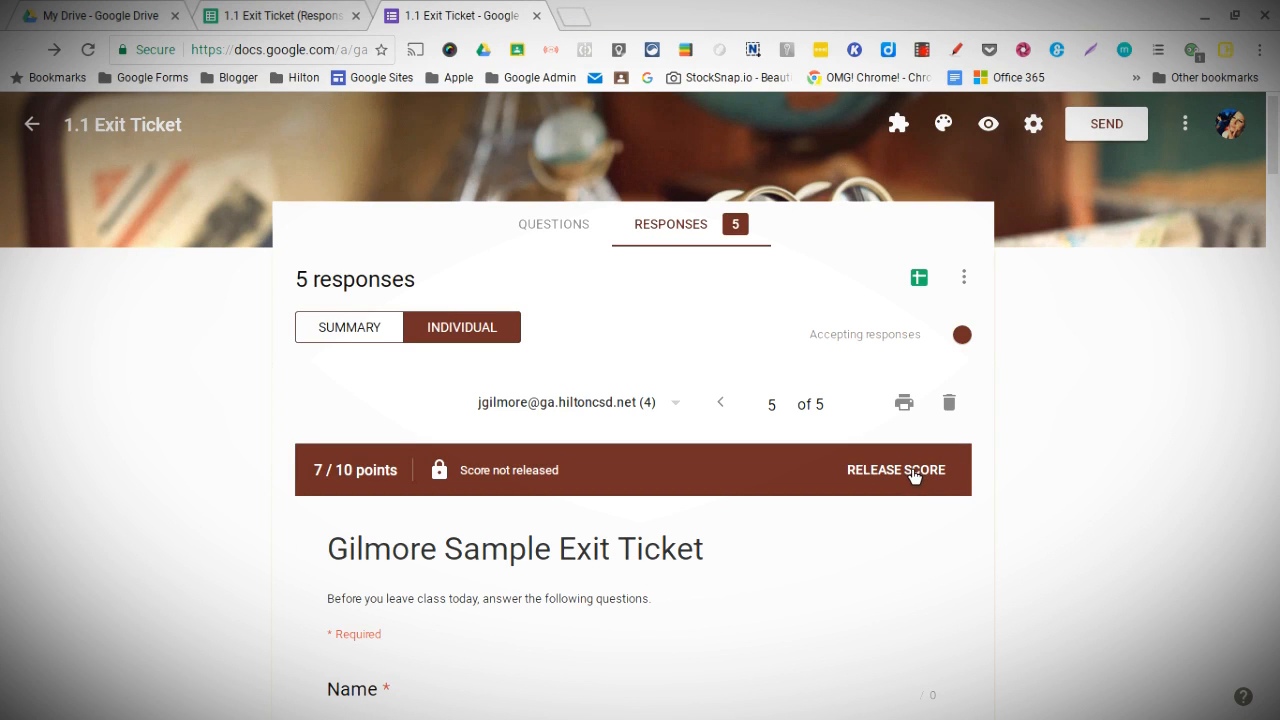
Return to the response summary and check the Scores section with its score release status
scroll(912, 475, down, 1)
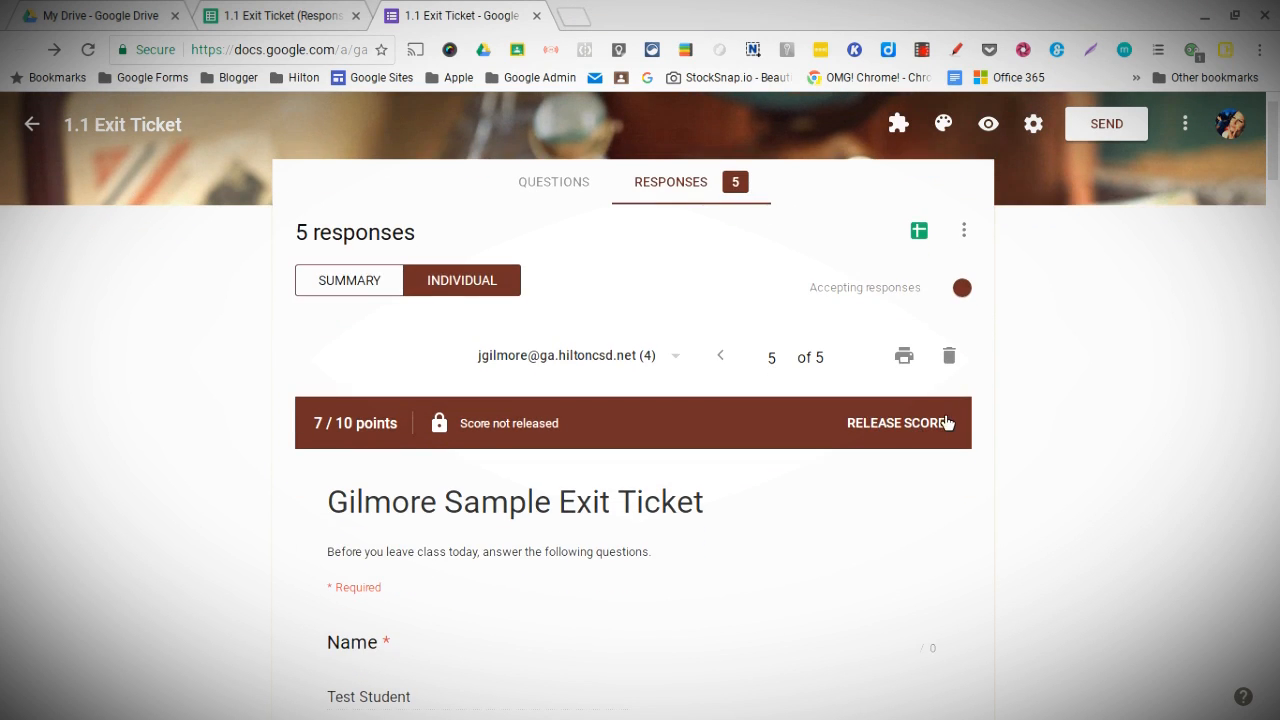
click(370, 286)
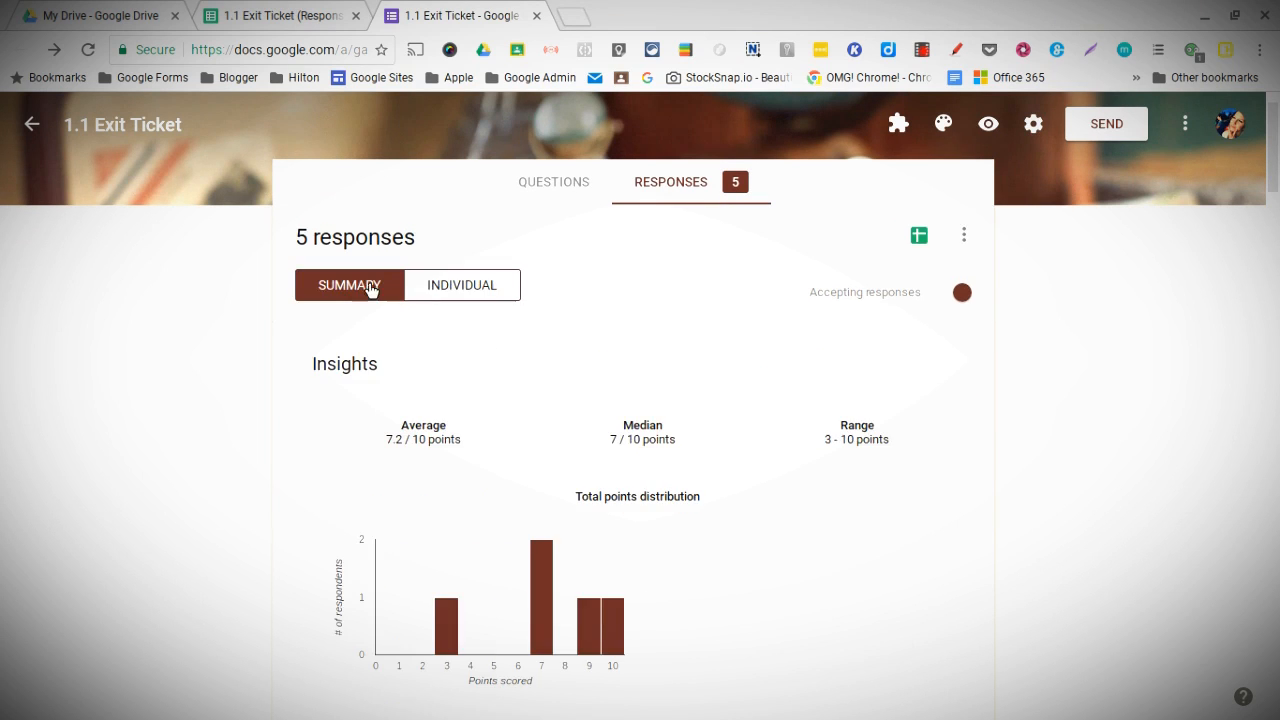
scroll(660, 585, down, 4)
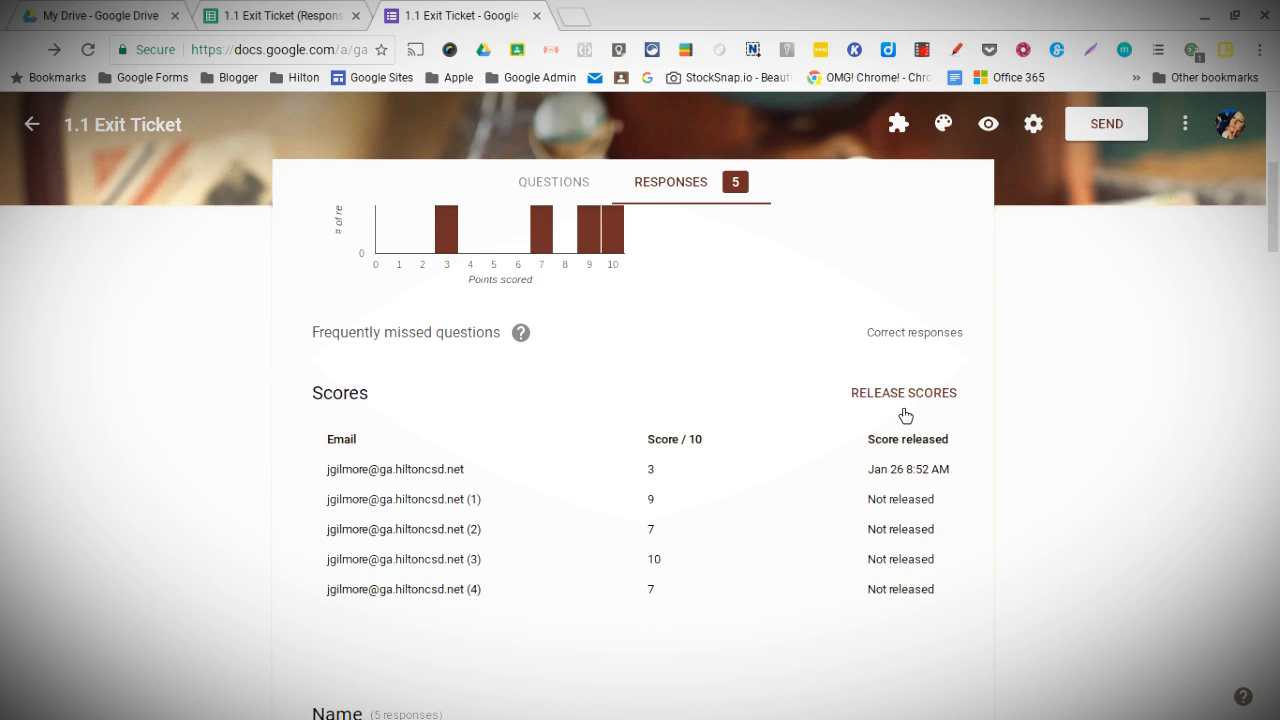
Open the form's linked responses in Google Sheets and close the older duplicate tab of the response spreadsheet
scroll(844, 327, up, 5)
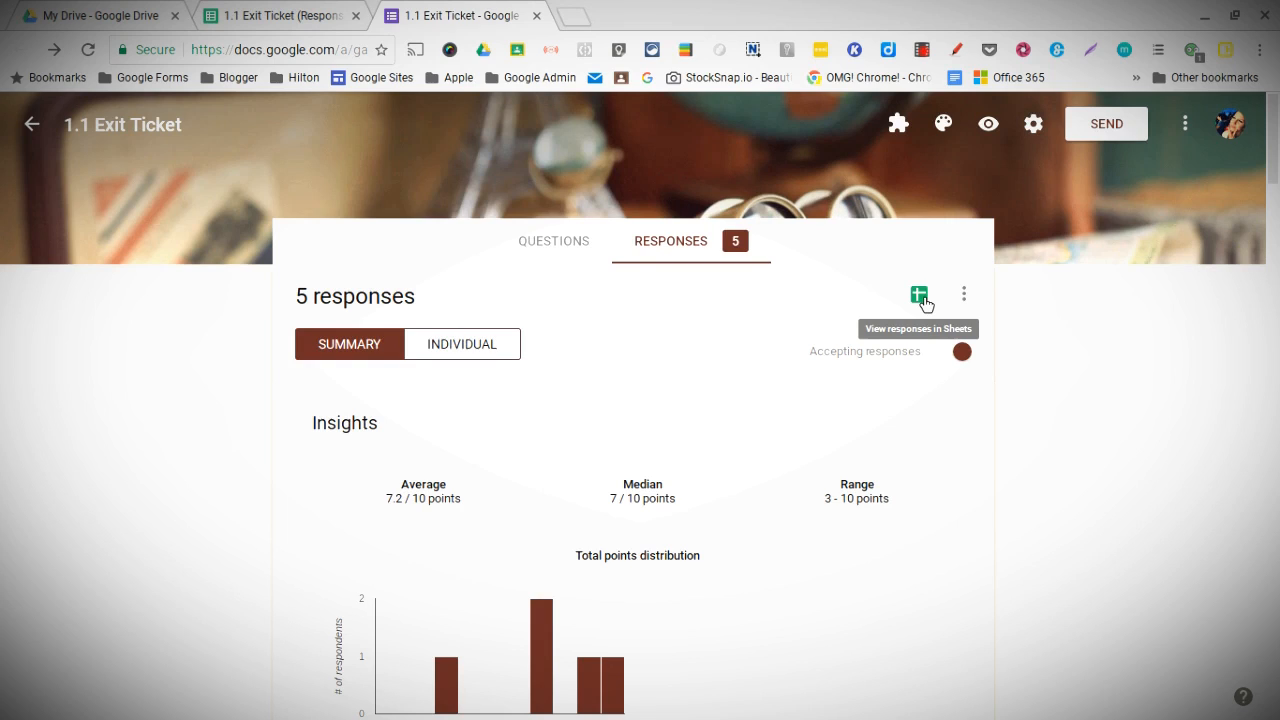
click(919, 296)
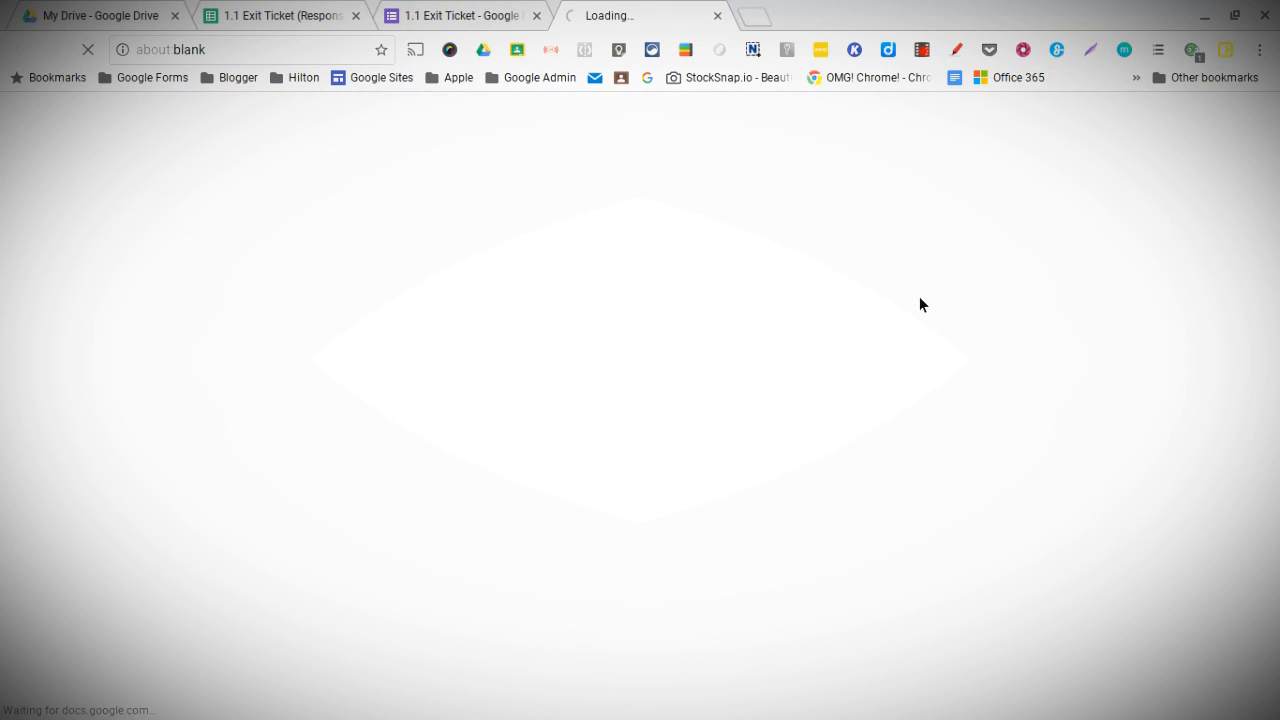
click(356, 16)
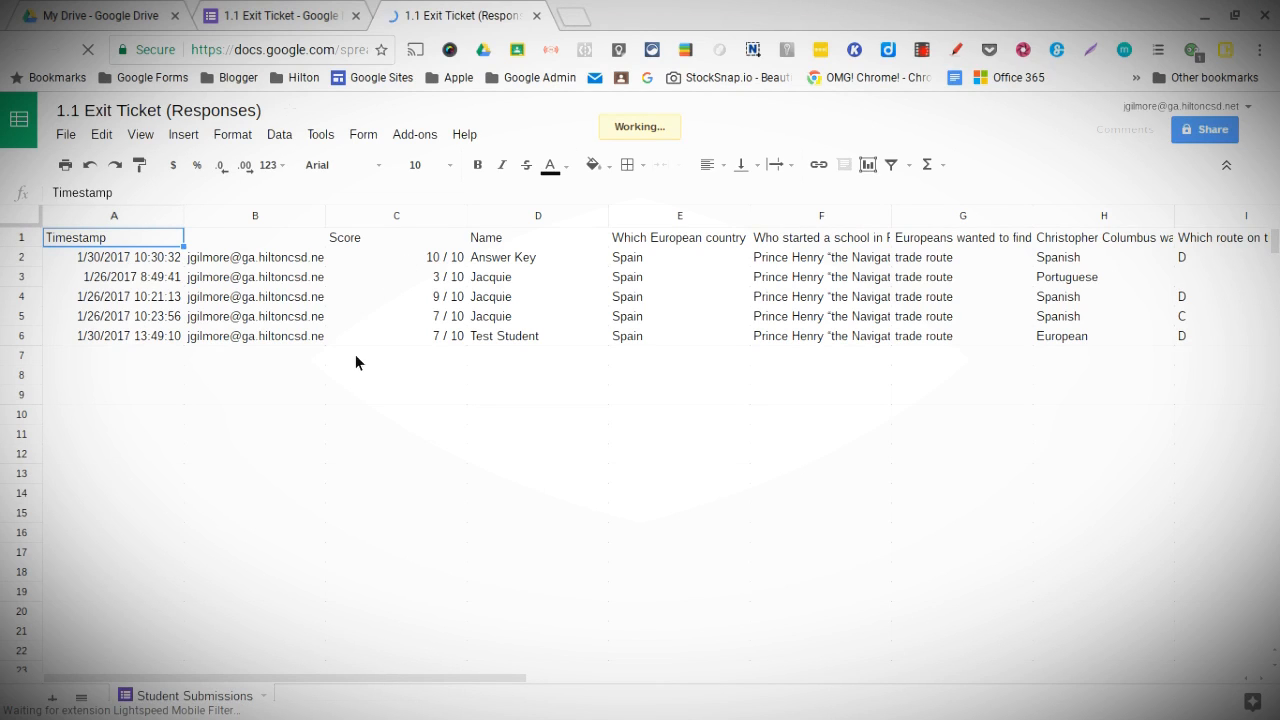
Return to the form, open its live preview and enter "Answer Key" as the respondent name
click(280, 15)
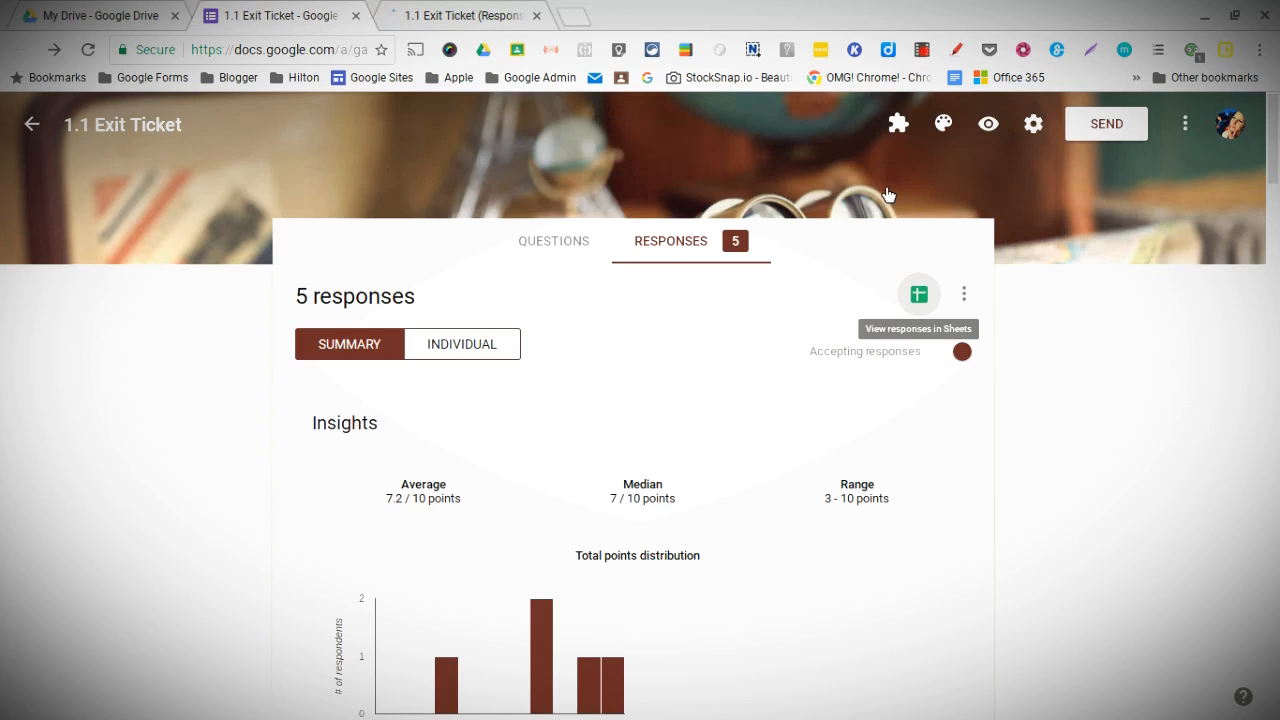
click(991, 128)
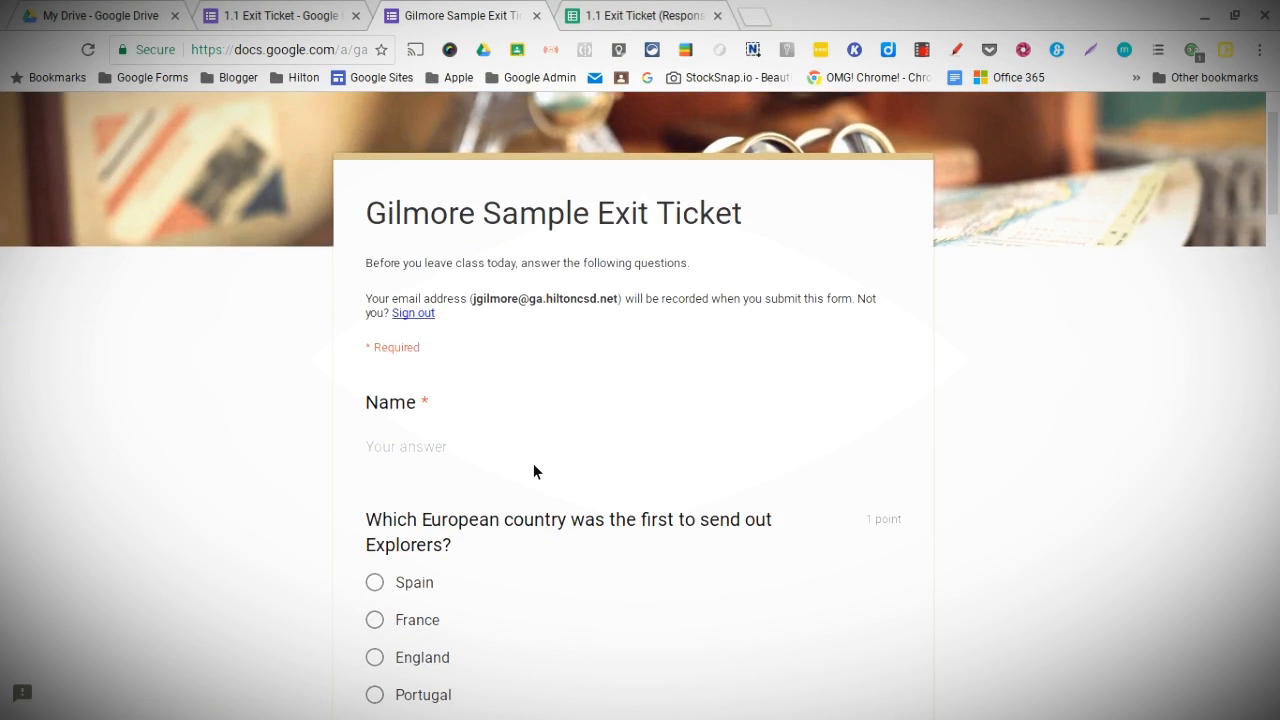
click(439, 430)
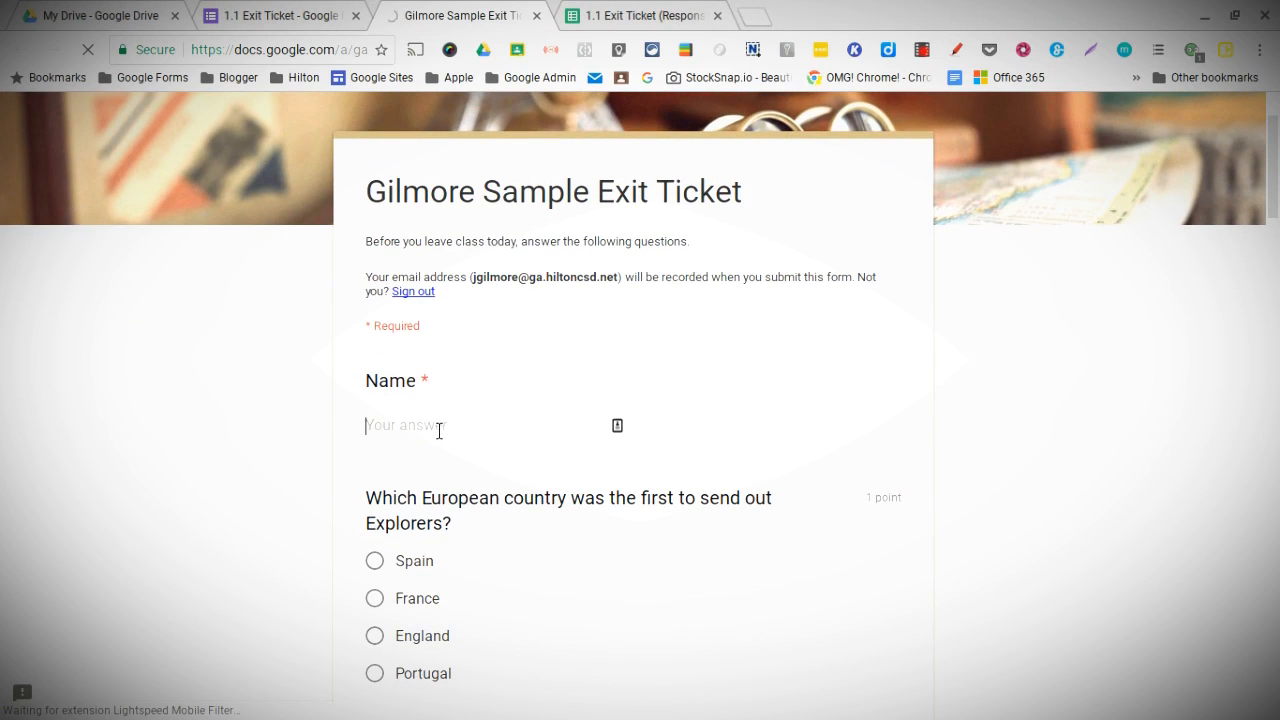
text(swer Key)
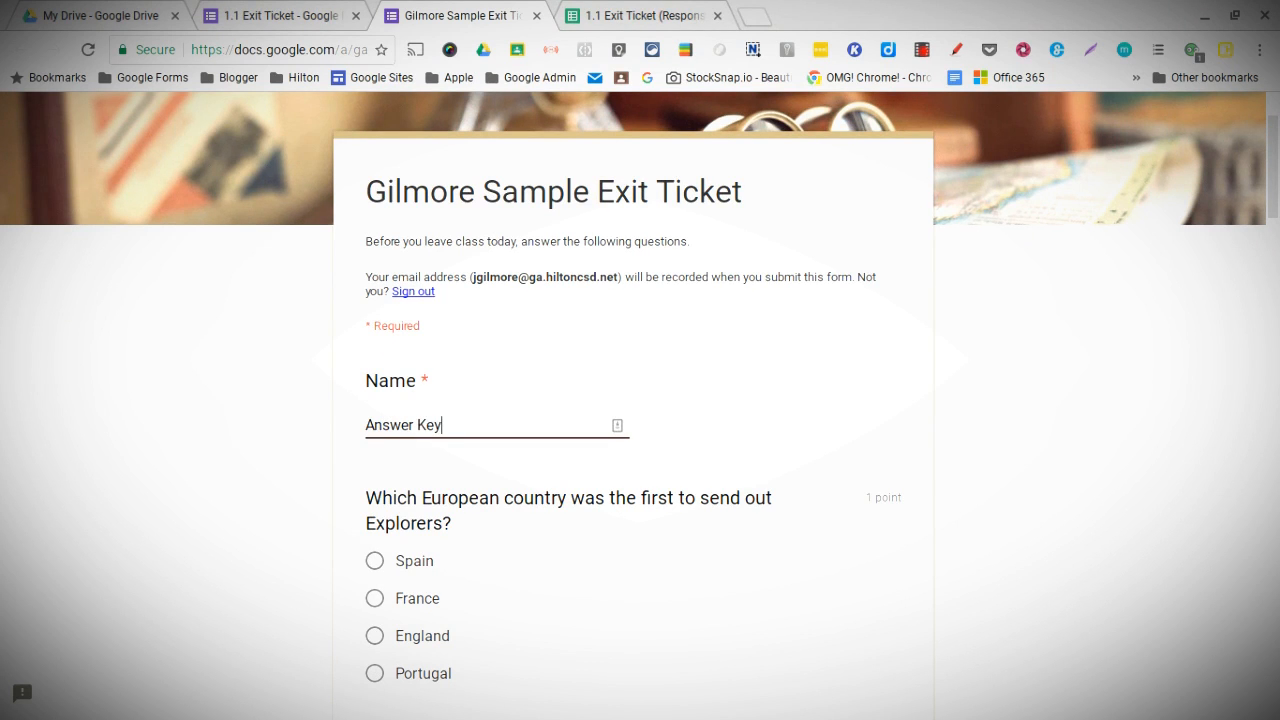
Answer Spain for the first country to send explorers and Prince Henry "the Navigator" for the founder of the sailing school
scroll(556, 448, down, 3)
click(388, 416)
scroll(480, 500, down, 5)
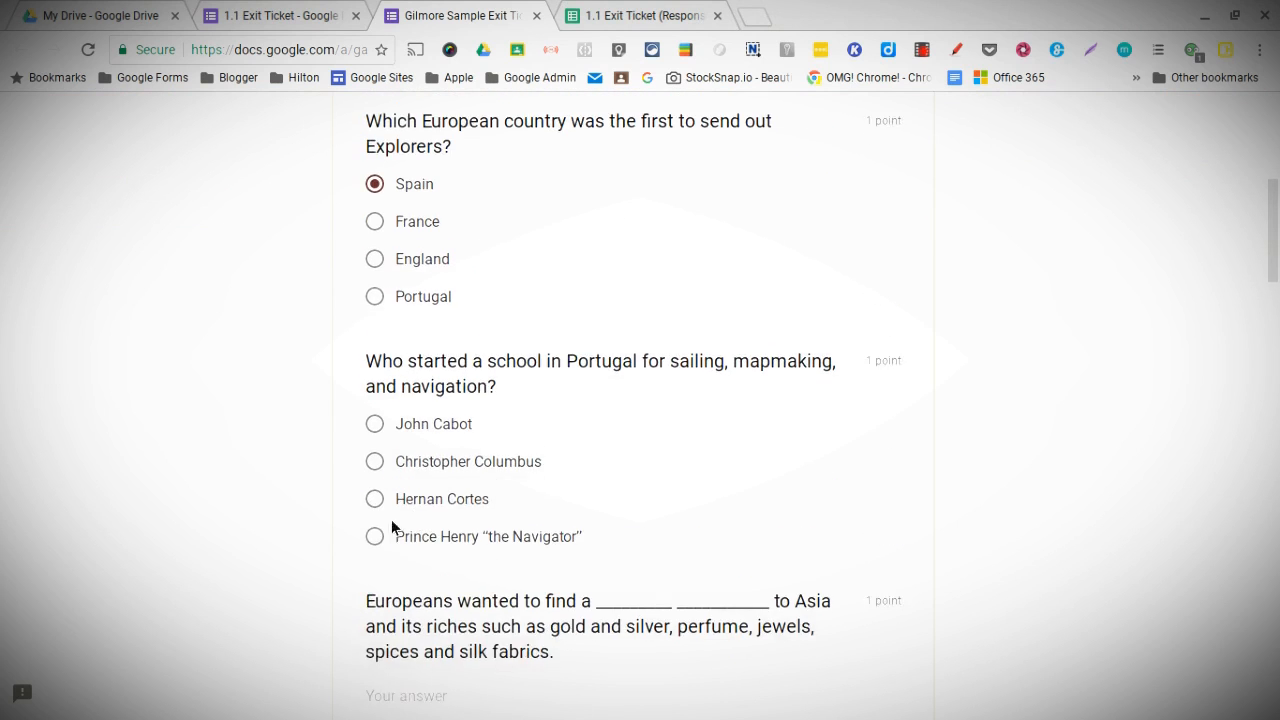
click(372, 503)
scroll(437, 551, down, 1)
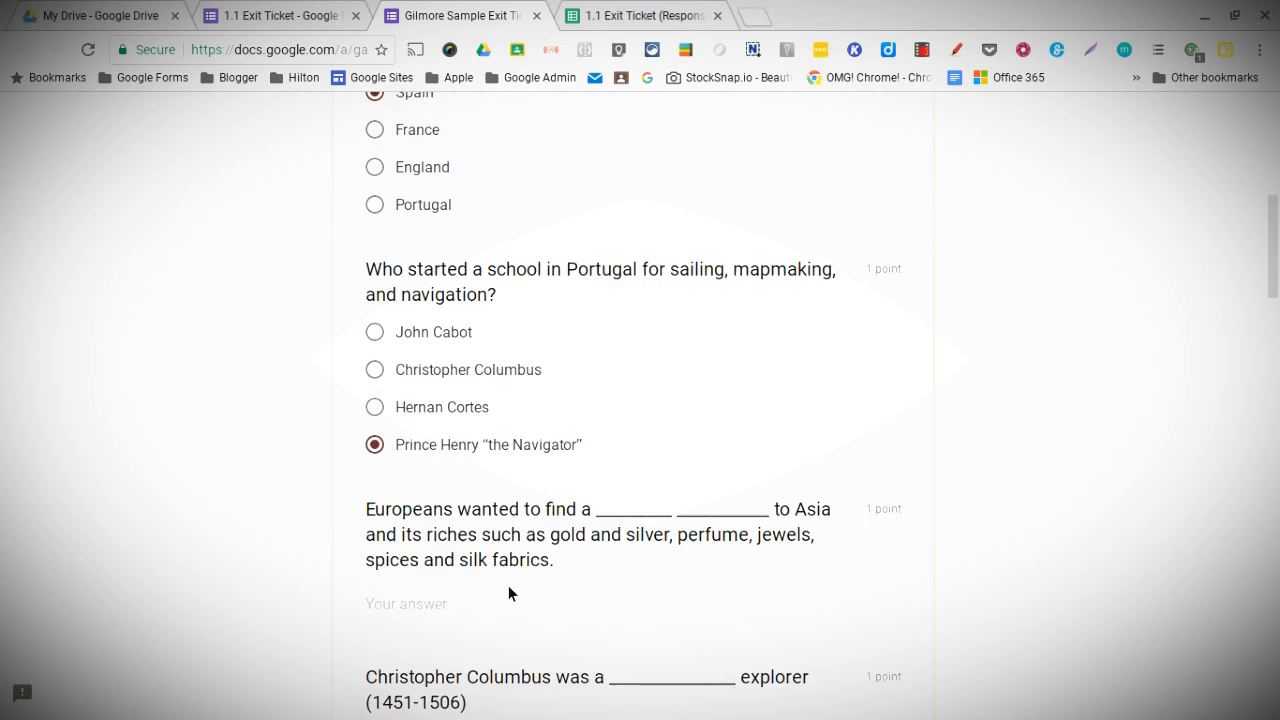
Fill in the two short-answer questions with "trade route" for the way to Asia and "Spanish" for Christopher Columbus
scroll(515, 597, down, 2)
click(434, 558)
text(y)
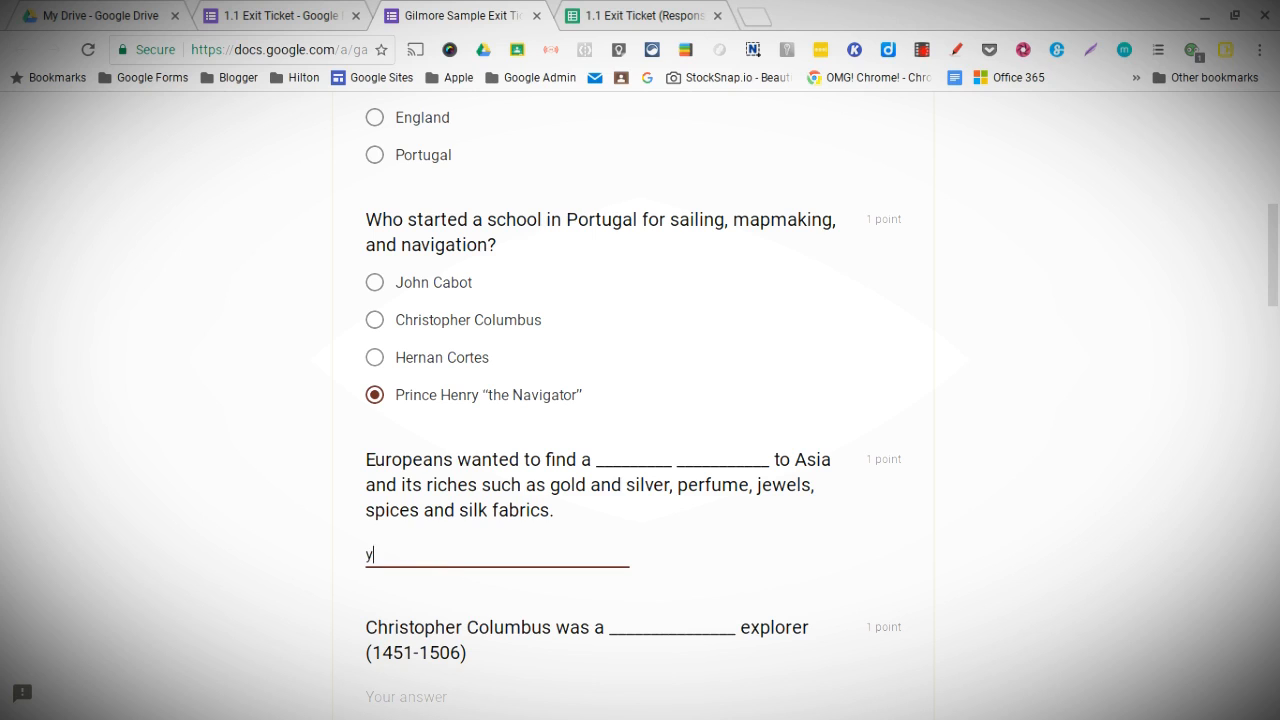
text(t)
key(BackSpace)
key(BackSpace)
text(trade route)
scroll(449, 288, down, 5)
click(434, 208)
text(Spanish)
Answer the three map questions, choosing route D for Vasco da Gama, a route for Columbus's first voyage and C for John Cabot
scroll(375, 530, down, 3)
click(374, 518)
scroll(428, 580, down, 2)
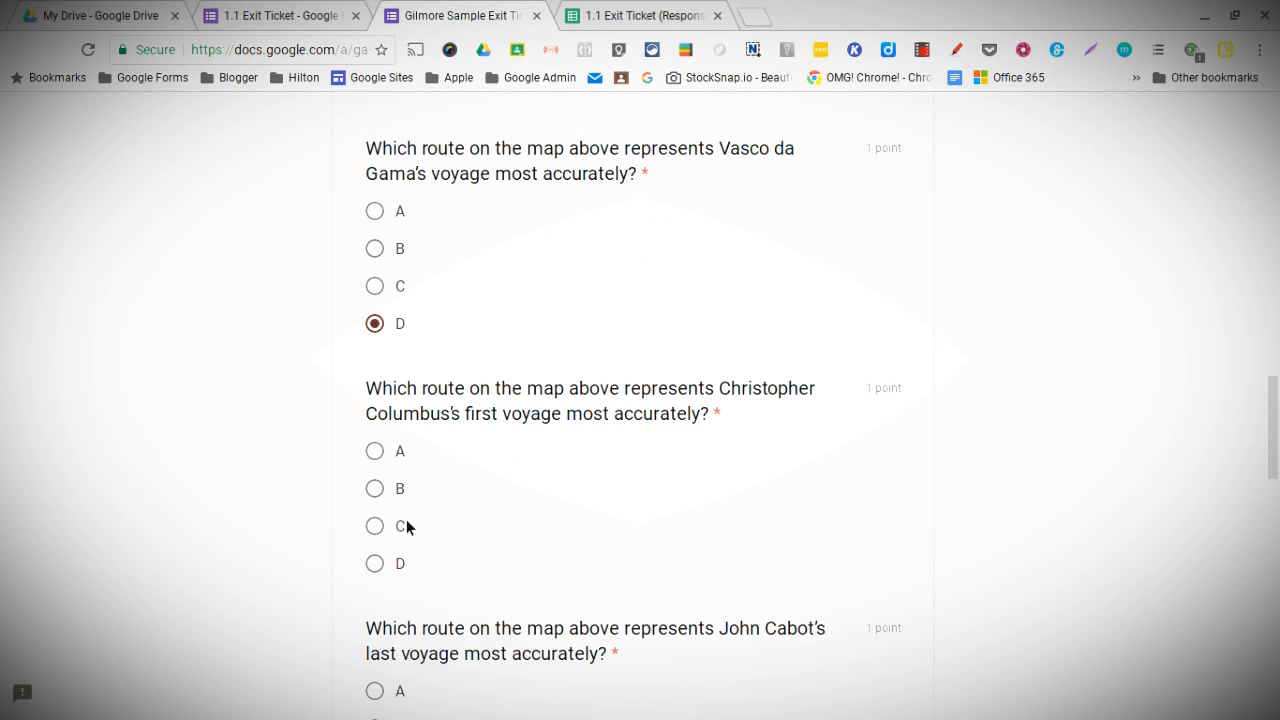
scroll(400, 520, up, 1)
click(376, 502)
scroll(436, 565, down, 3)
click(374, 485)
Select Option 1, Option 2 and Option 4 for the Columbian Exchange question and submit the form
scroll(383, 490, down, 6)
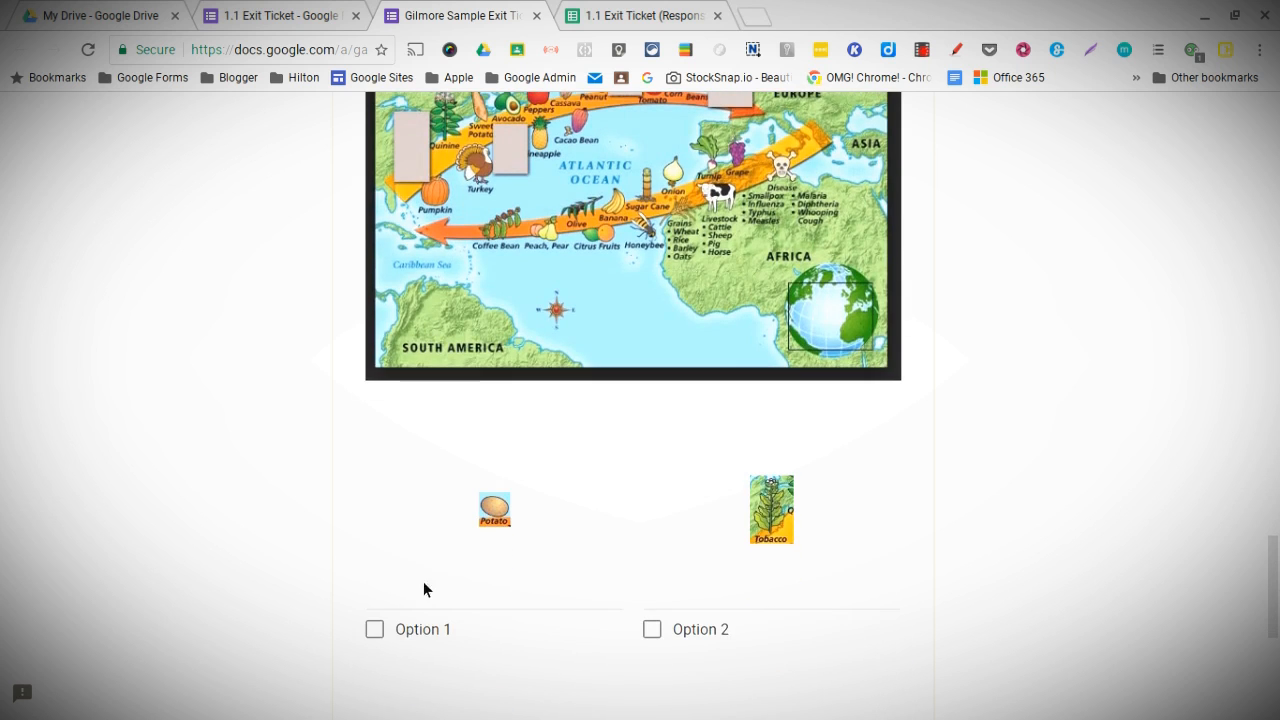
click(376, 630)
click(652, 629)
scroll(700, 635, down, 1)
scroll(700, 640, down, 2)
click(652, 628)
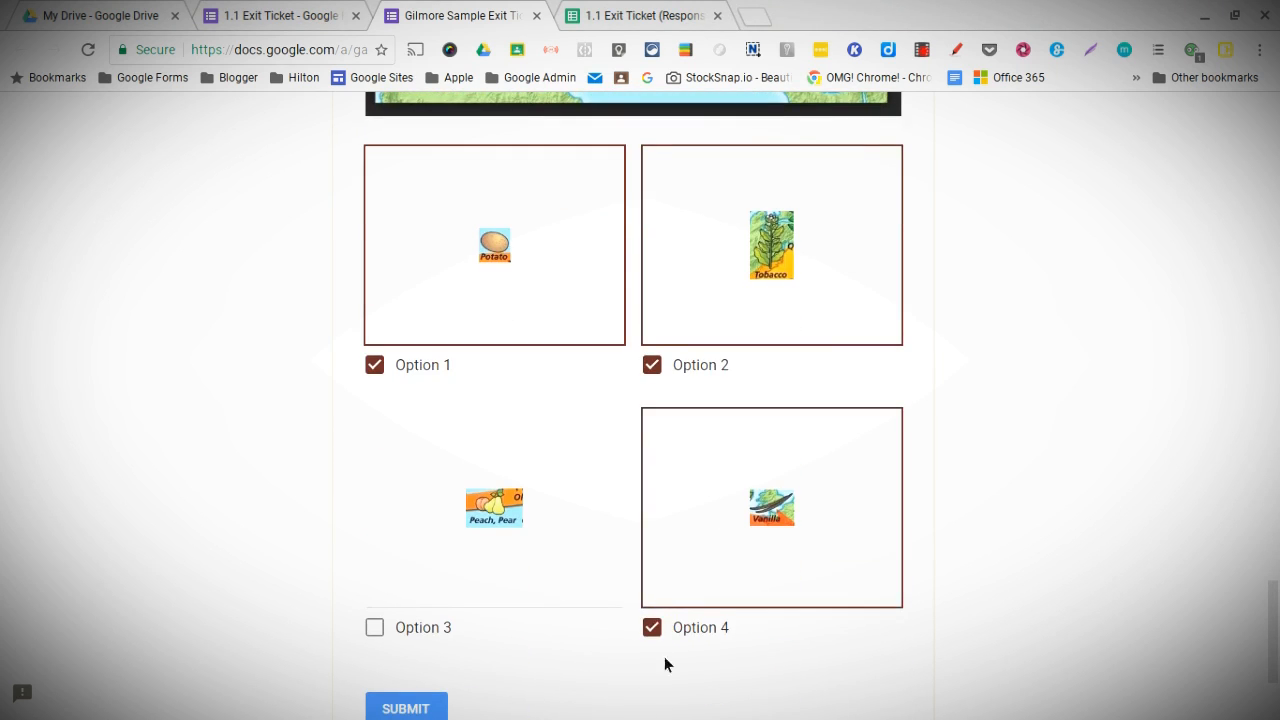
click(421, 709)
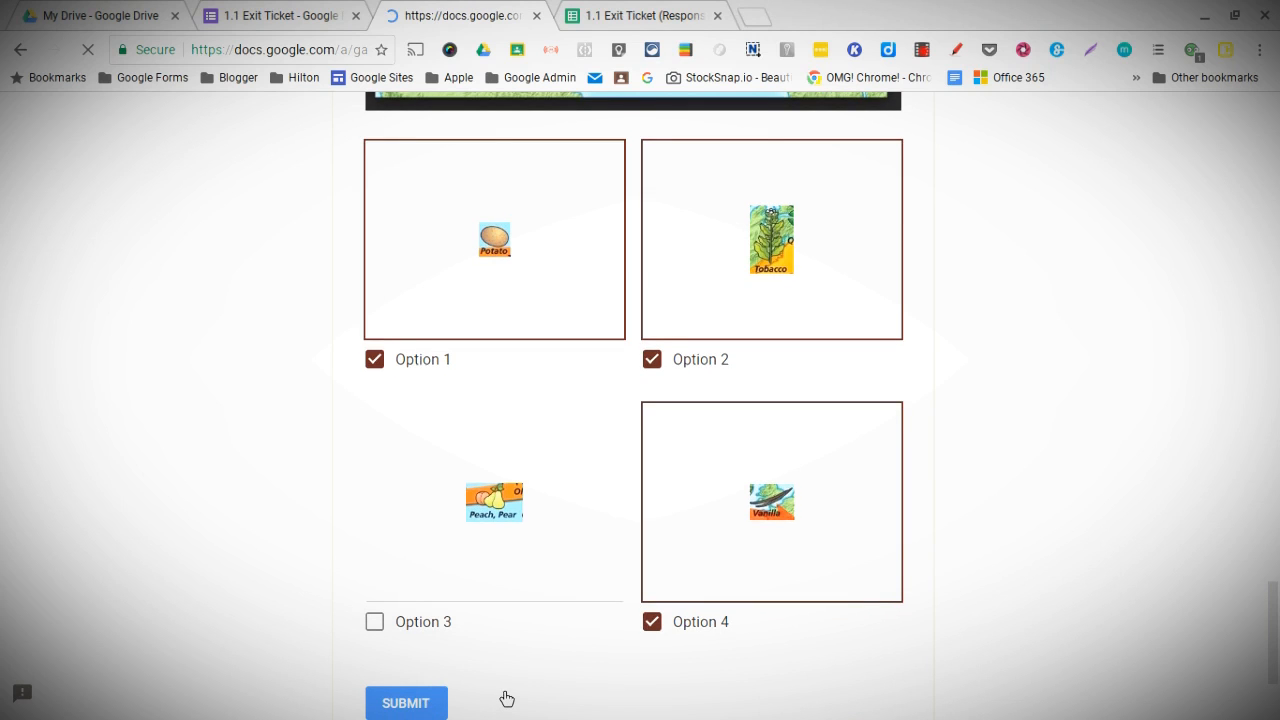
Return to the form's response summary and open the newest individual response from the Scores list
click(297, 17)
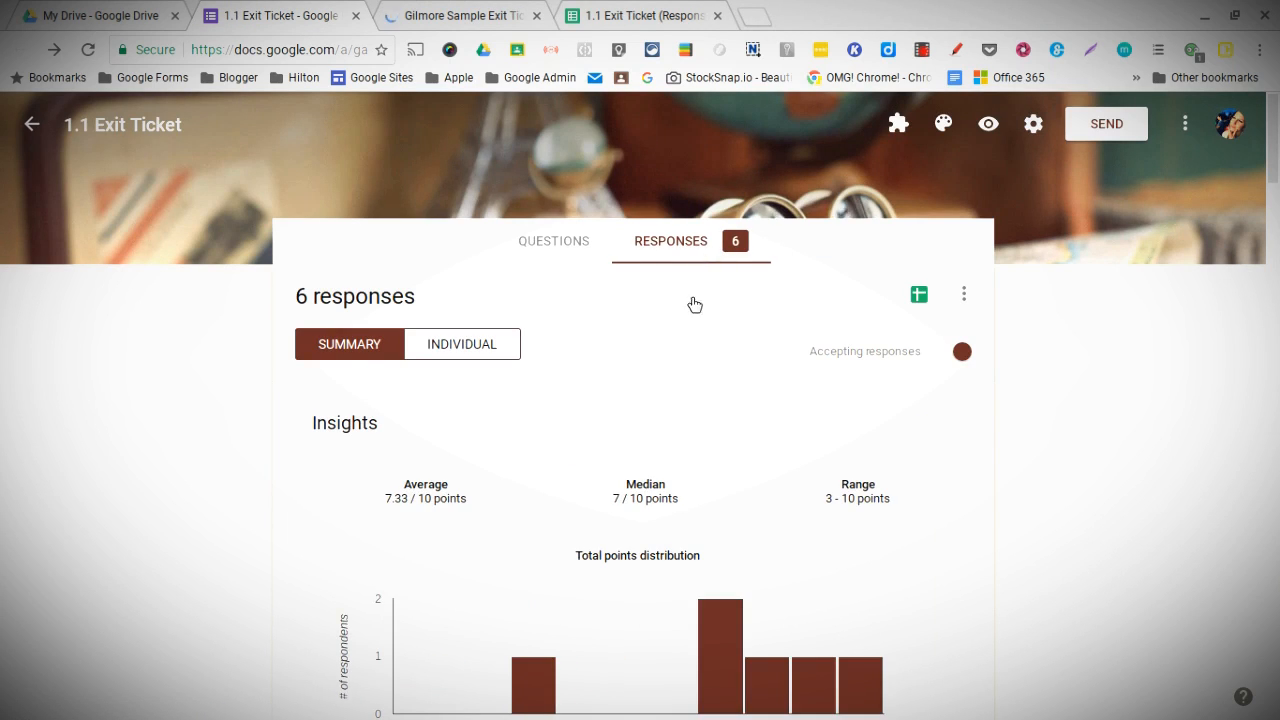
scroll(705, 497, down, 6)
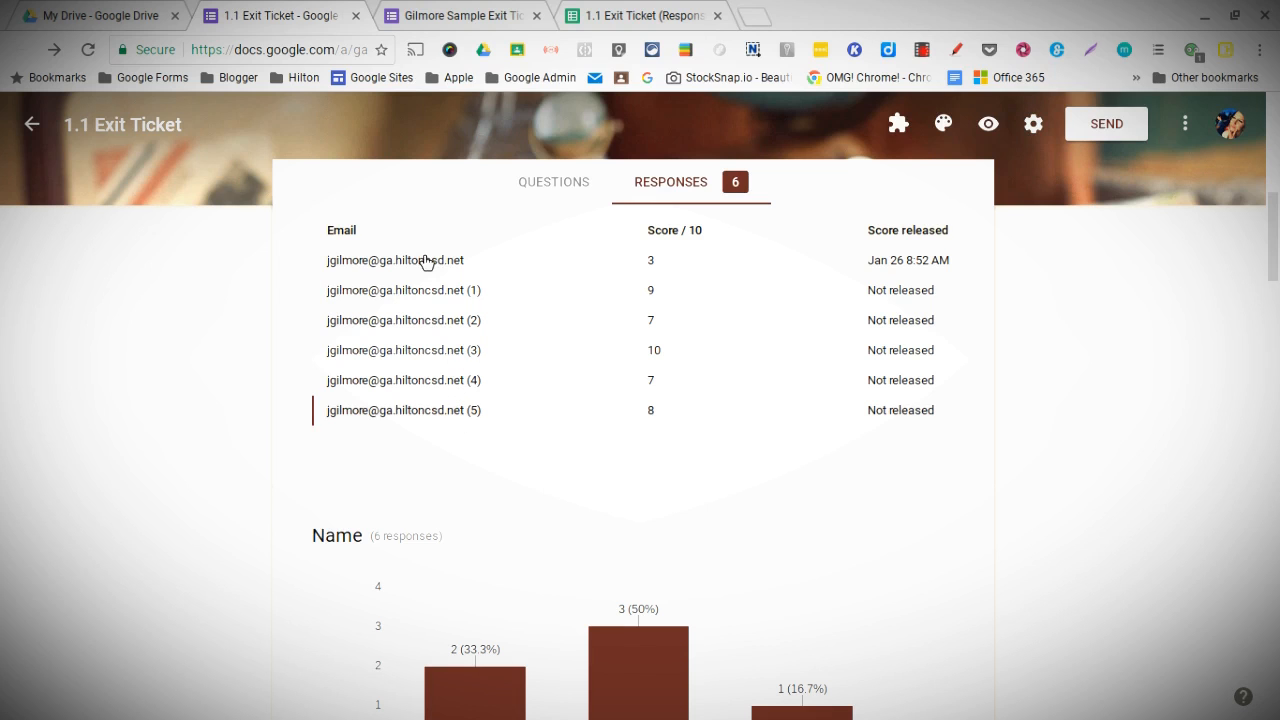
click(439, 426)
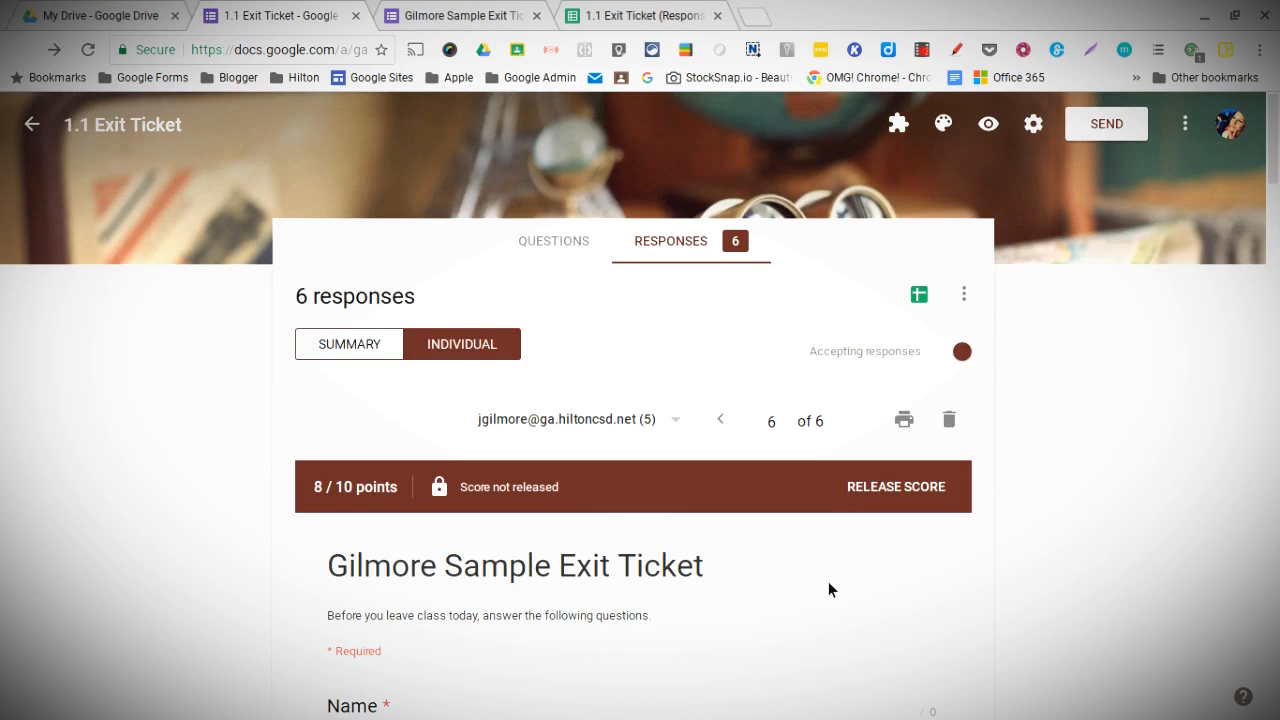
Grade the short answers "Spanish" and "trade route" with 1 point each in the newest response and save the edits
scroll(856, 625, down, 5)
scroll(858, 623, down, 15)
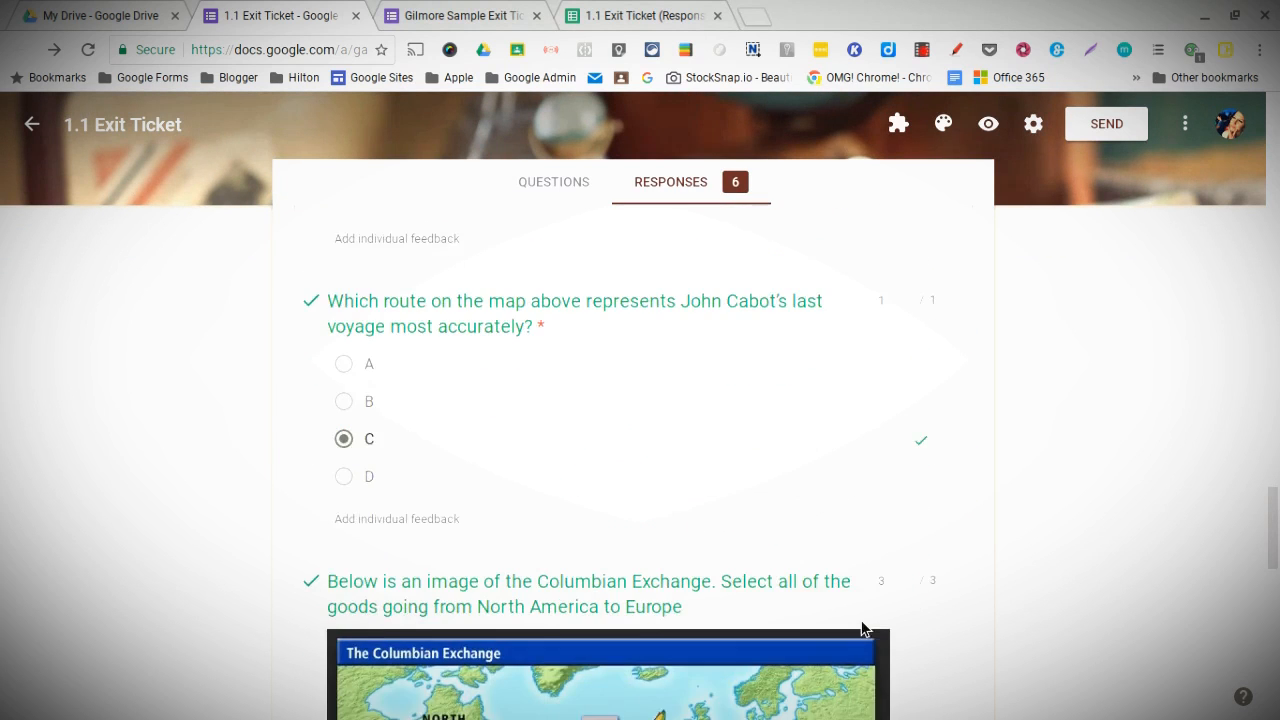
scroll(862, 620, down, 2)
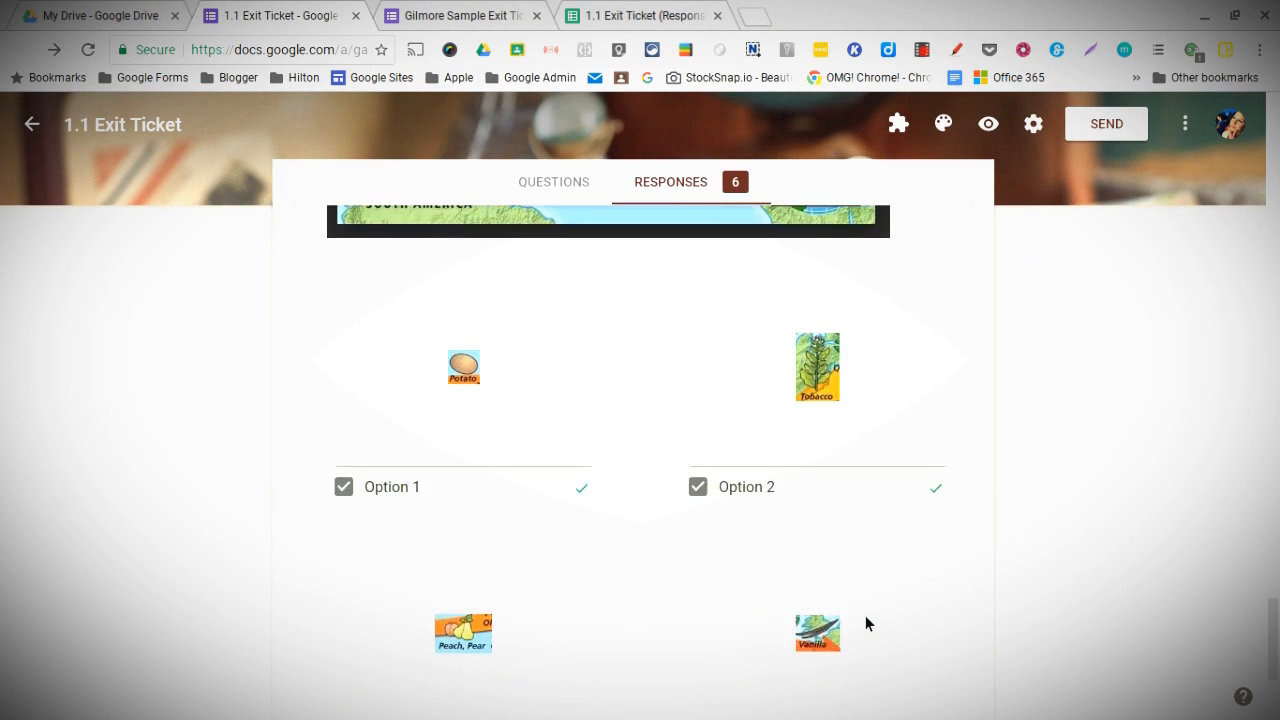
scroll(866, 618, up, 10)
scroll(875, 604, up, 7)
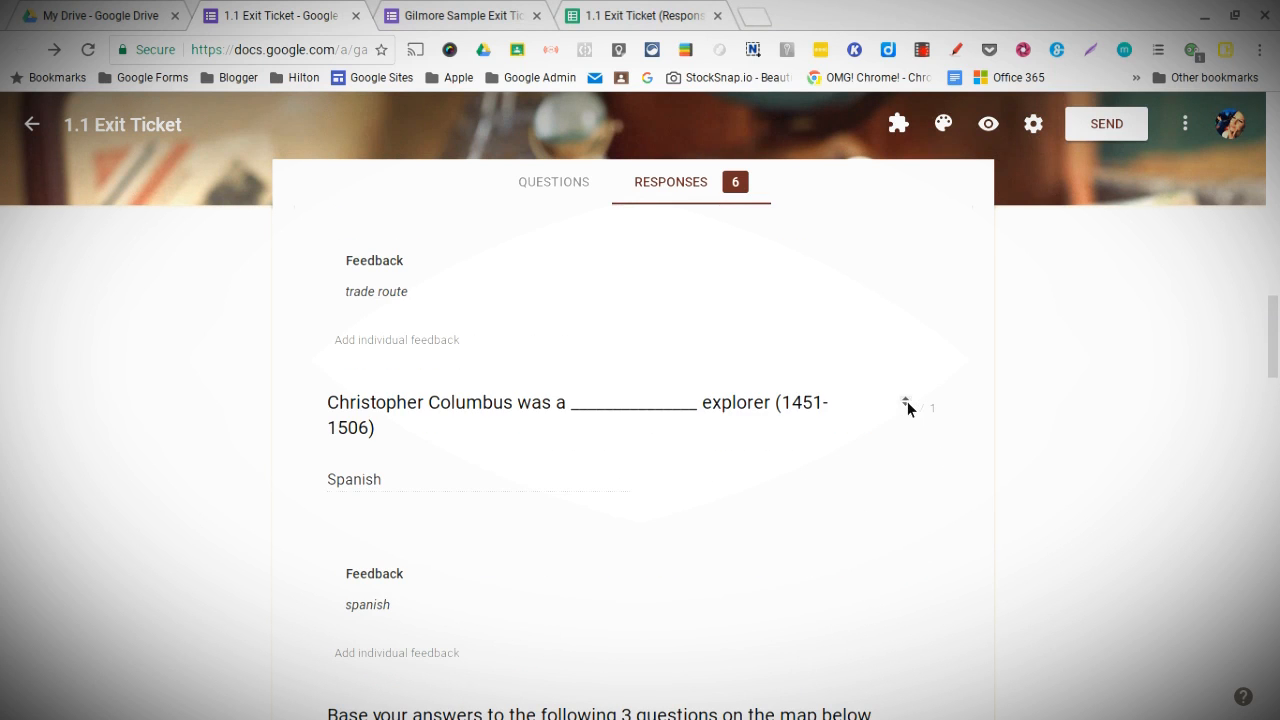
click(906, 401)
scroll(897, 378, up, 2)
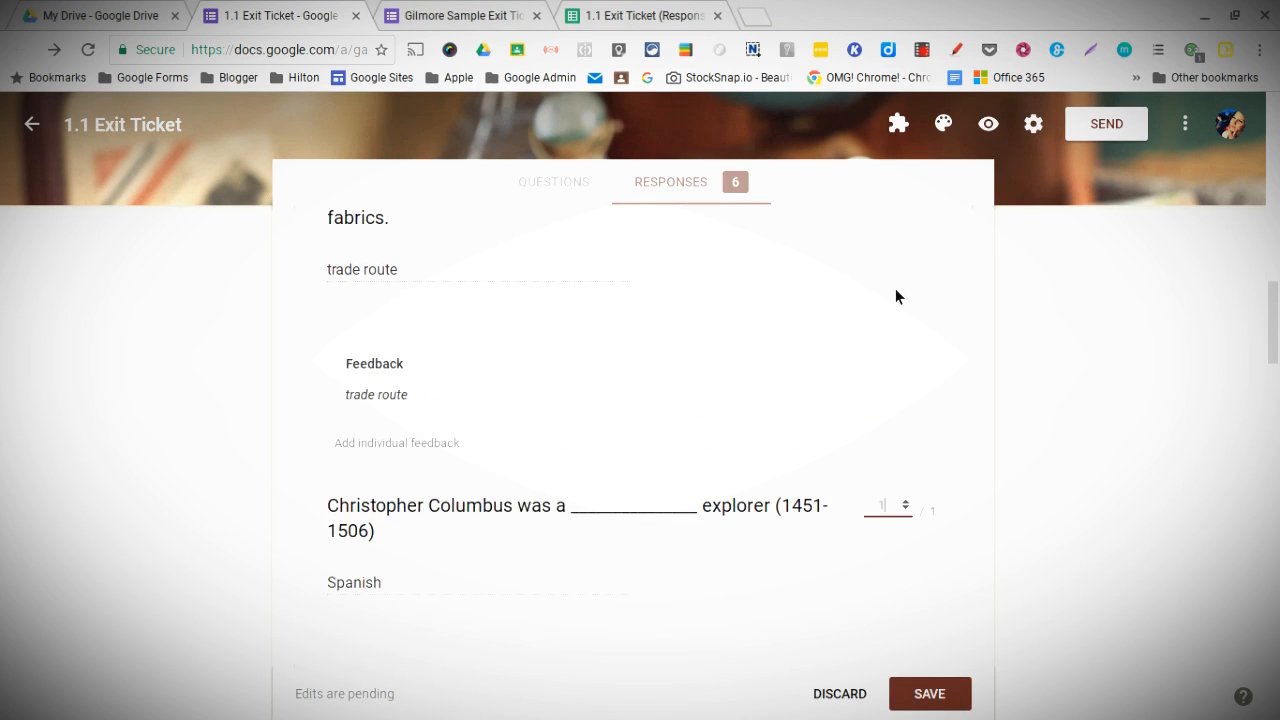
click(907, 256)
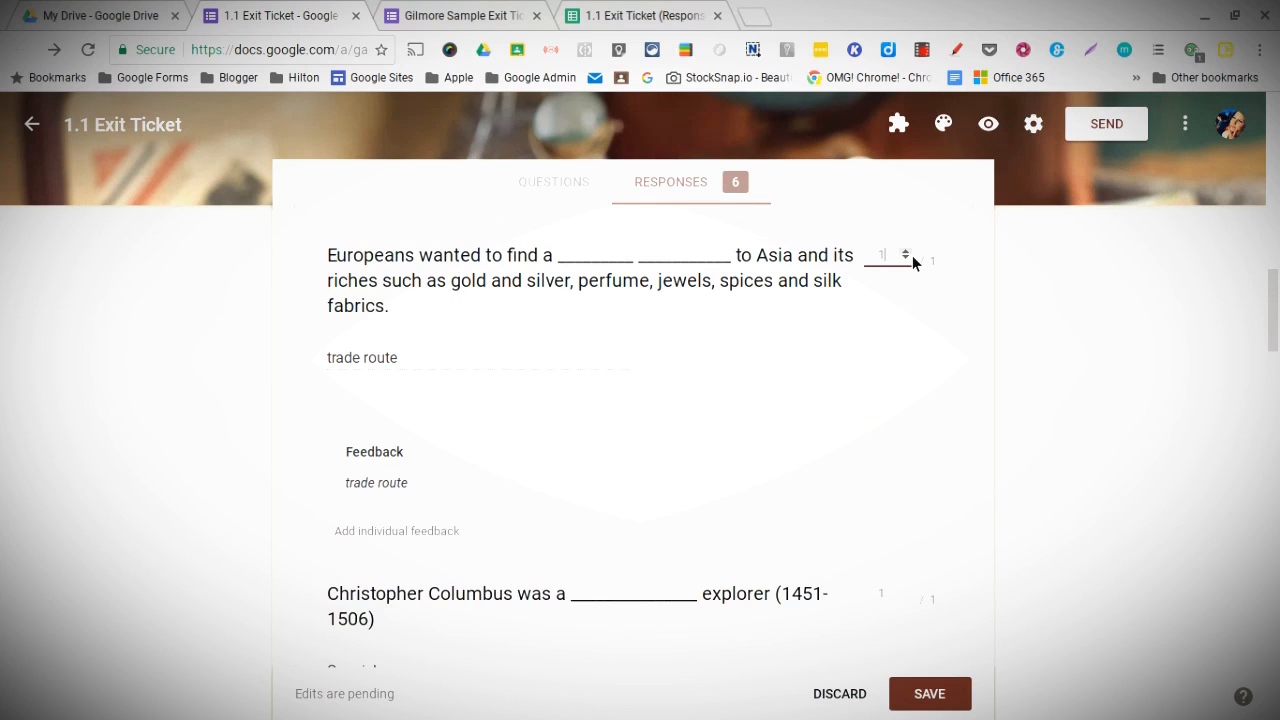
scroll(912, 631, down, 4)
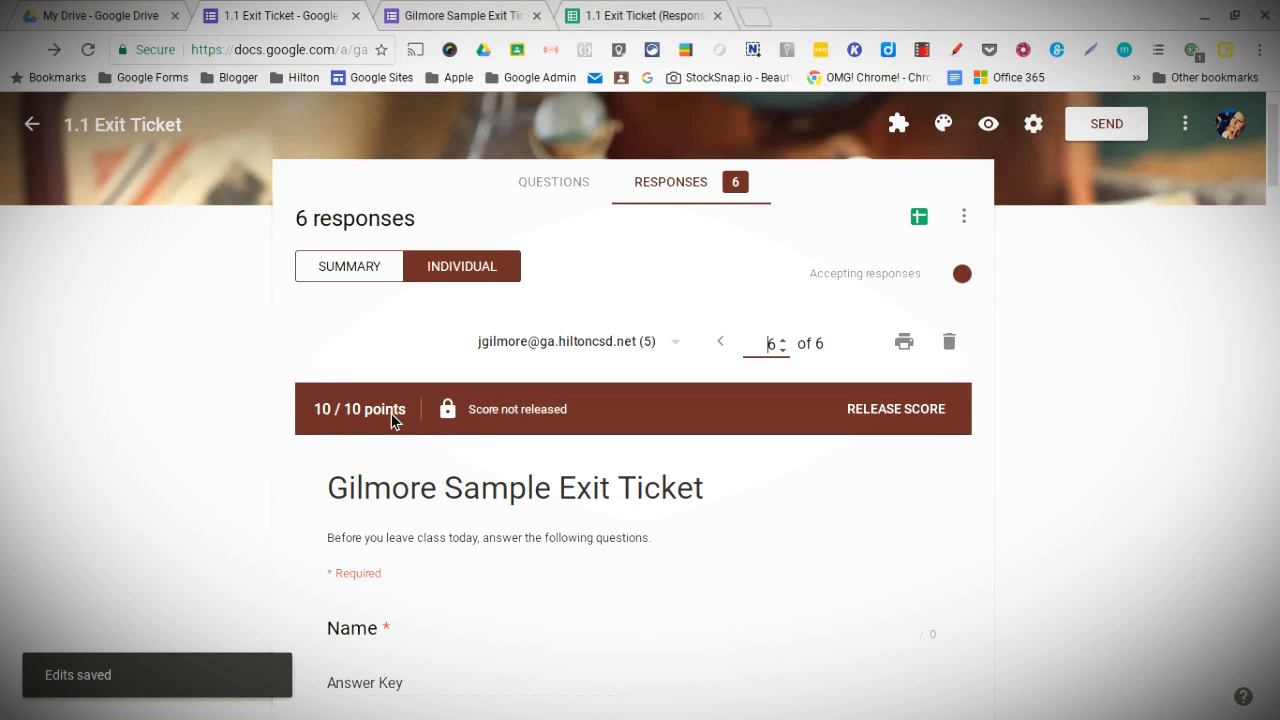
Switch to the response spreadsheet and move the new Answer Key response from row 7 to directly below the header row
click(620, 16)
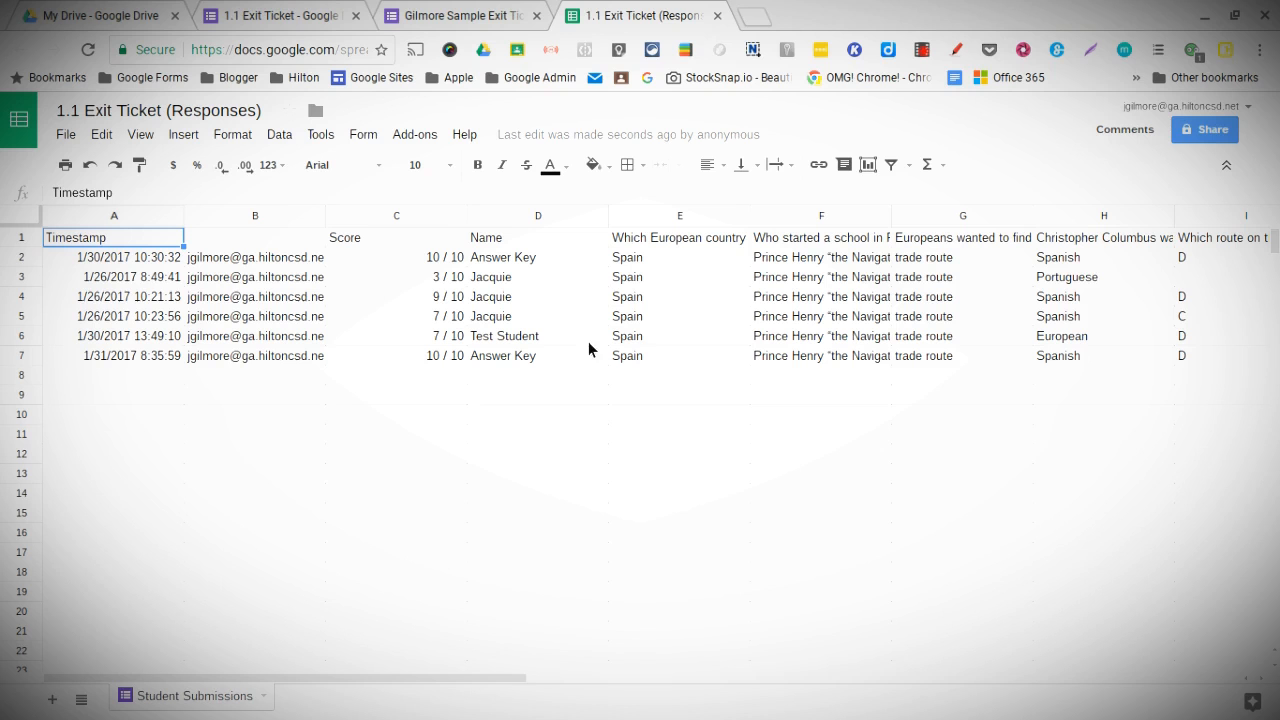
drag(503, 680, 88, 673)
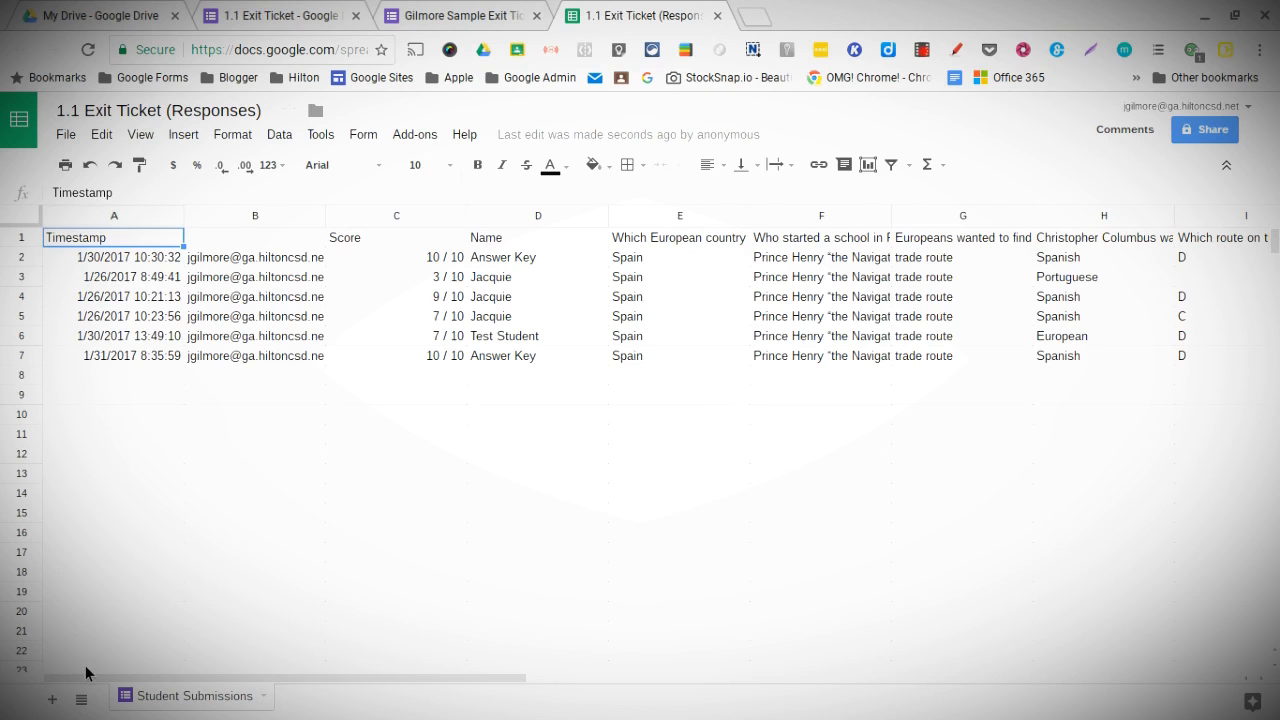
click(22, 358)
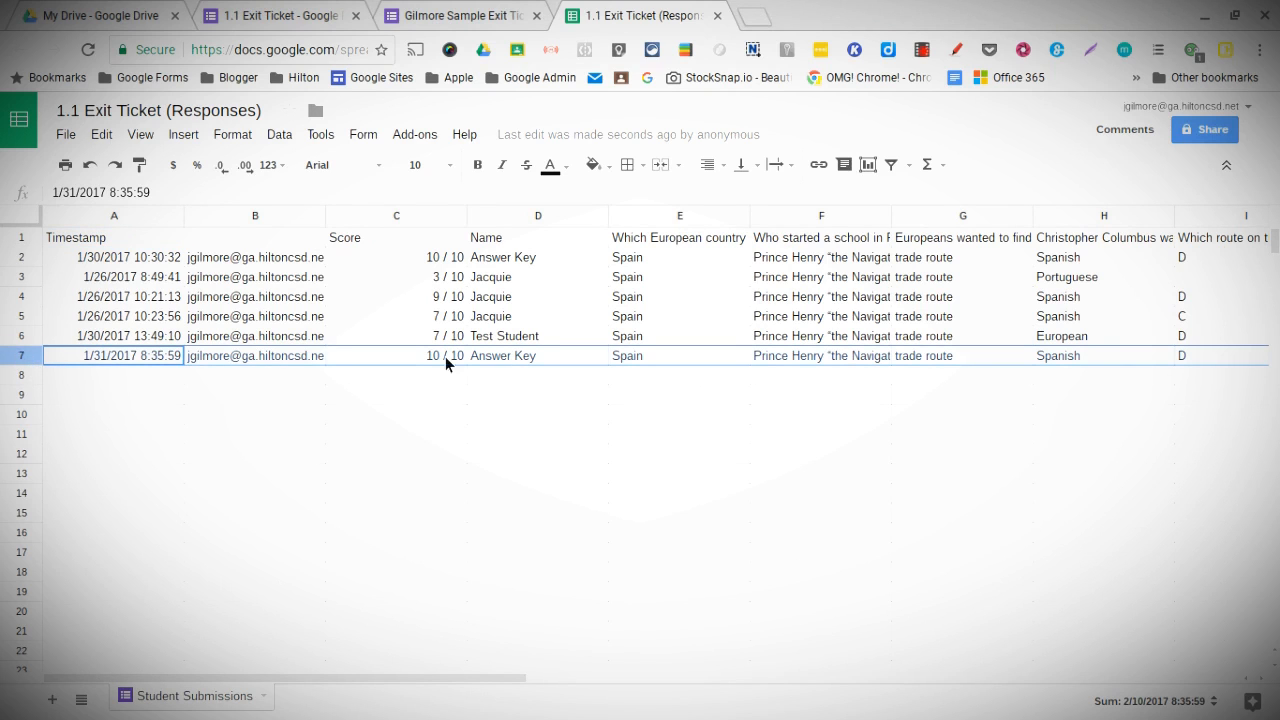
drag(22, 362, 29, 275)
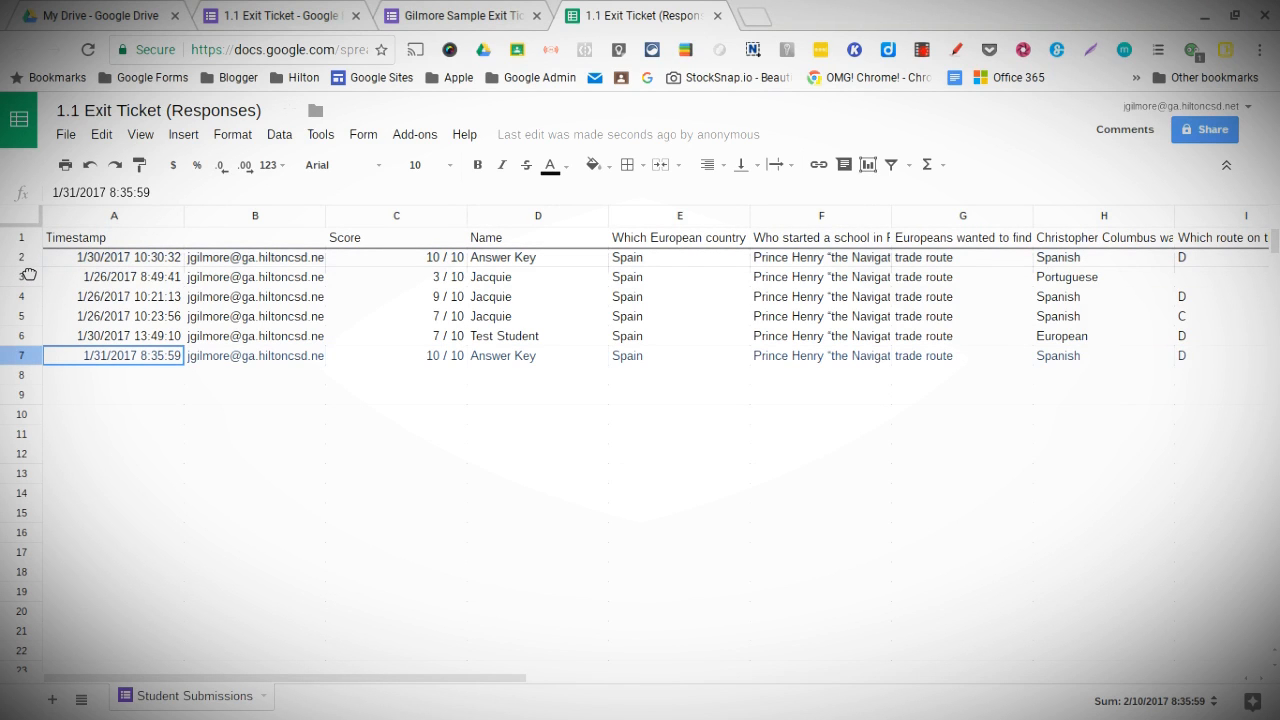
drag(29, 275, 28, 276)
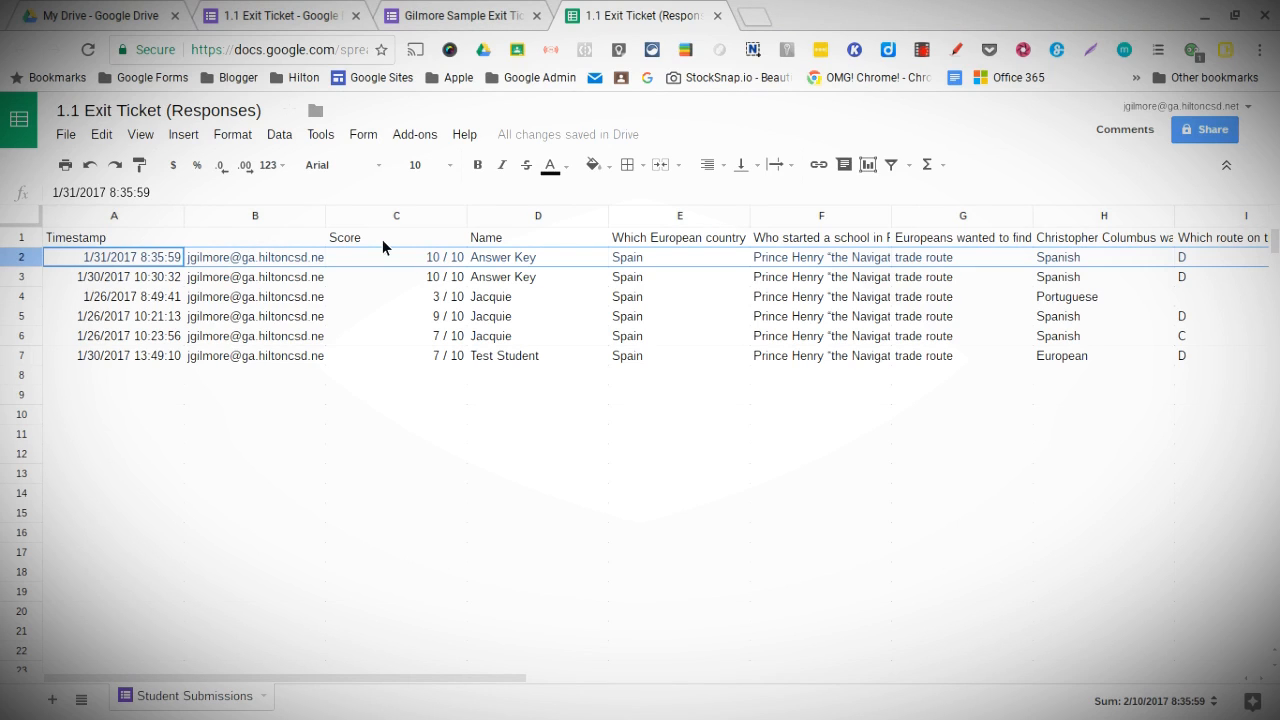
Label the blank column header in cell B1 "Email"
click(225, 233)
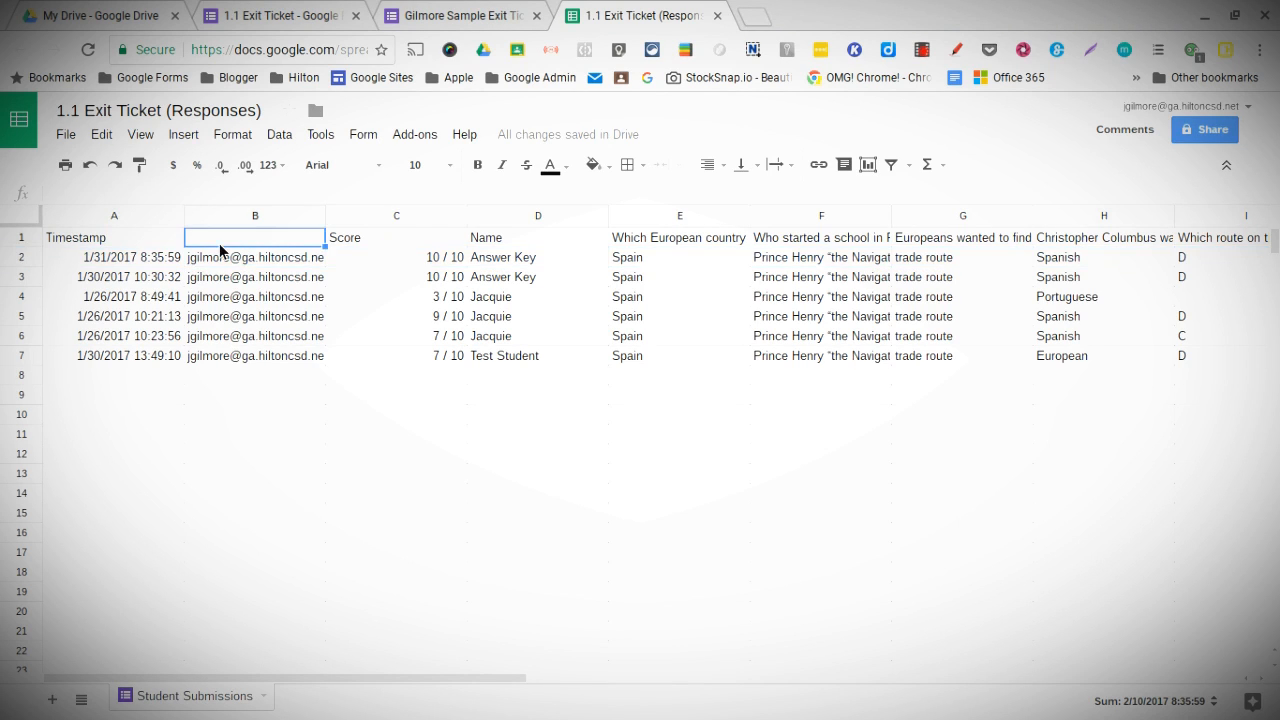
text(Email)
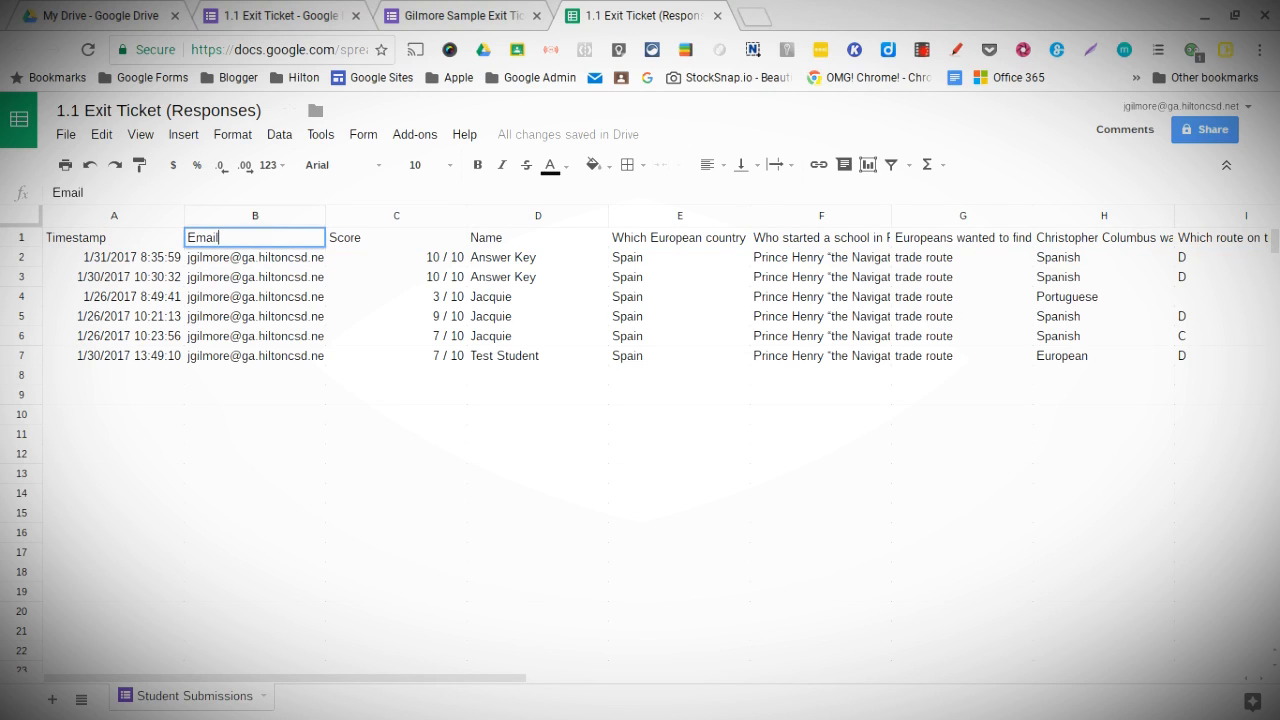
click(252, 378)
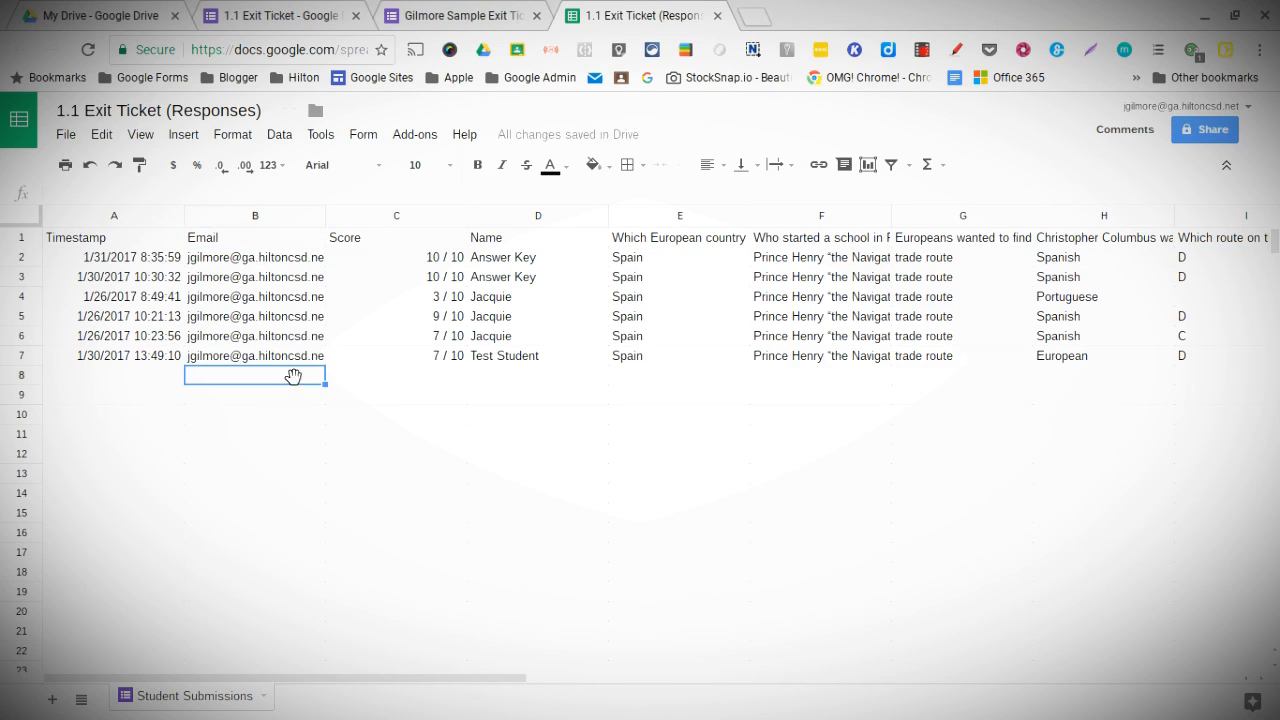
Freeze the first two rows so the header and the Answer Key response stay in view when scrolling
click(24, 240)
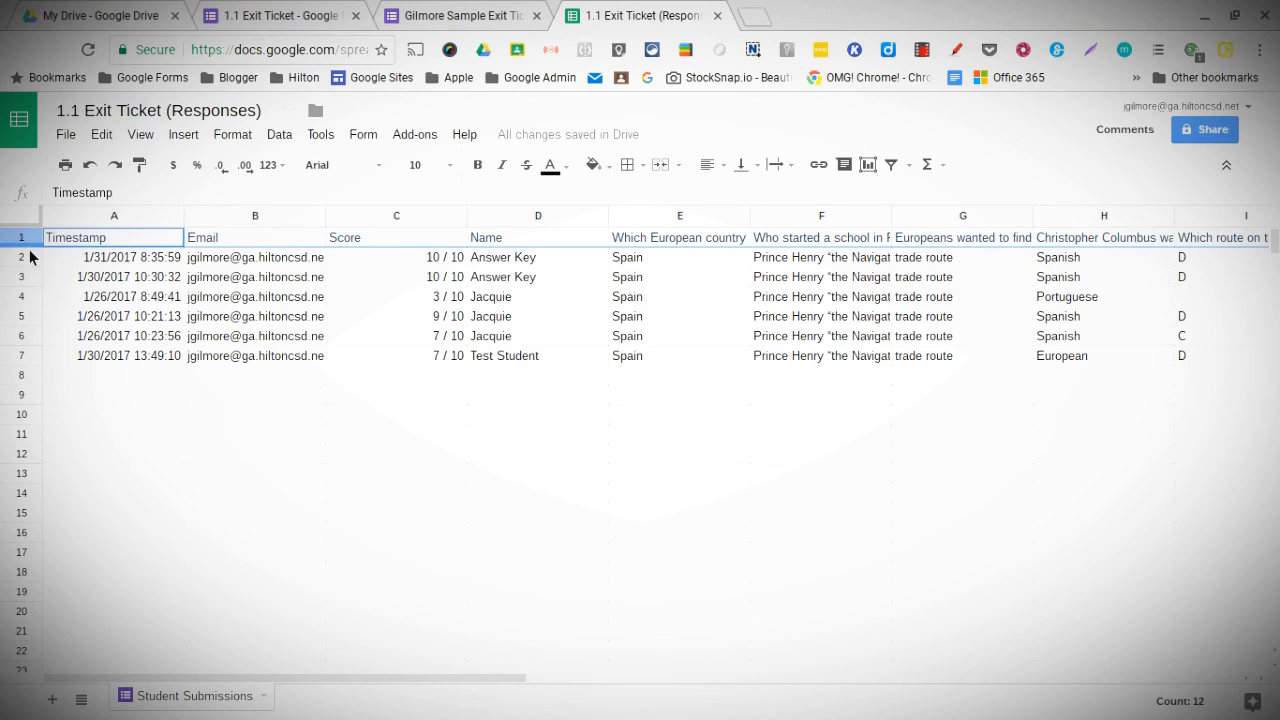
shift+click(31, 258)
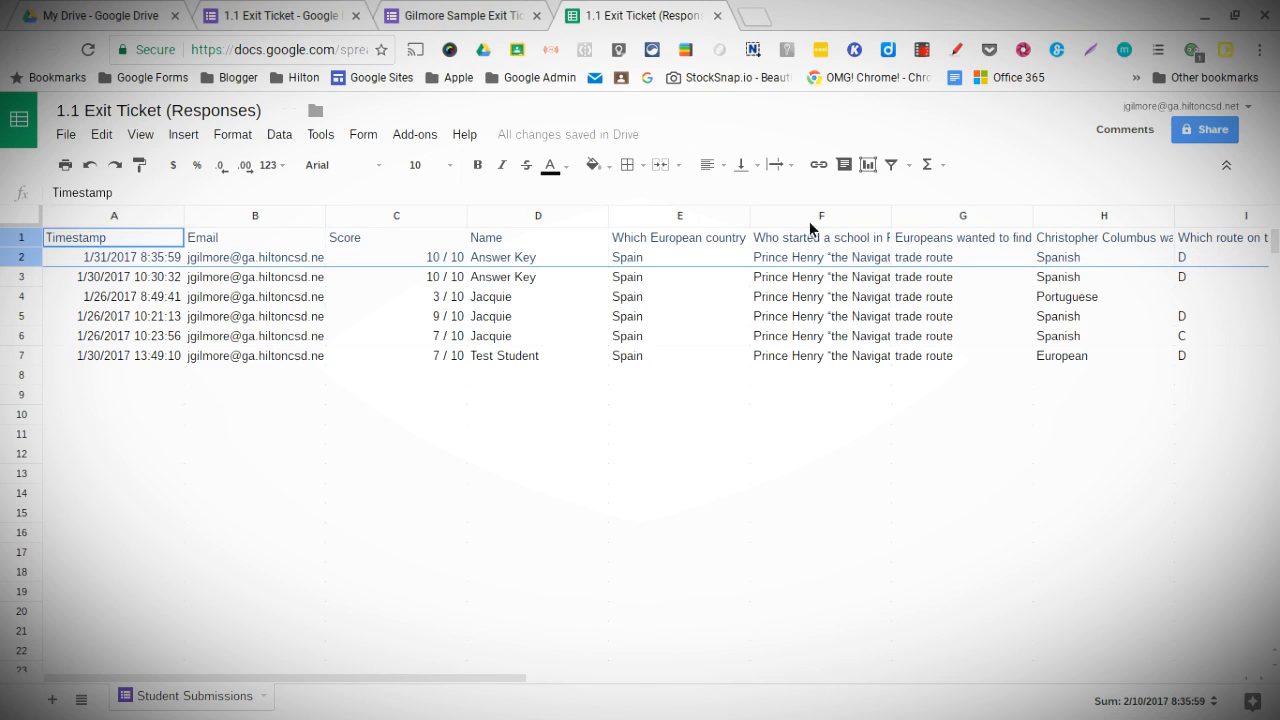
drag(25, 247, 25, 247)
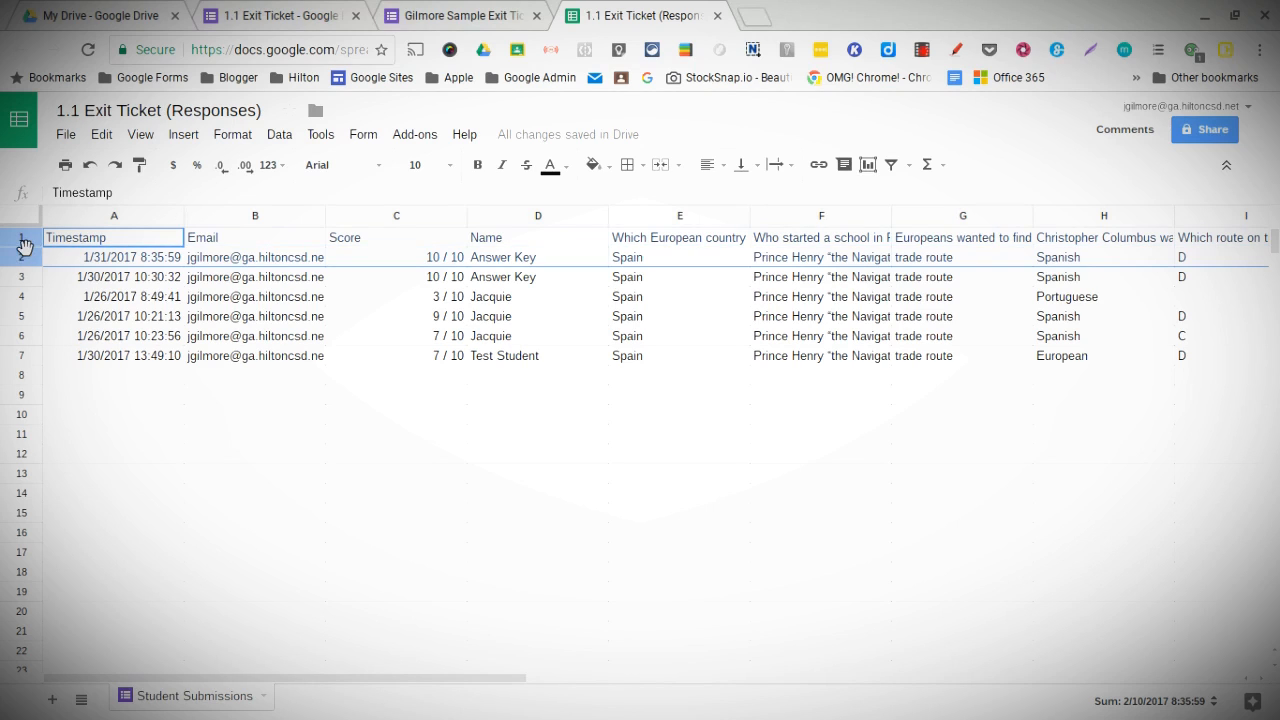
click(150, 145)
mouse_move(158, 168)
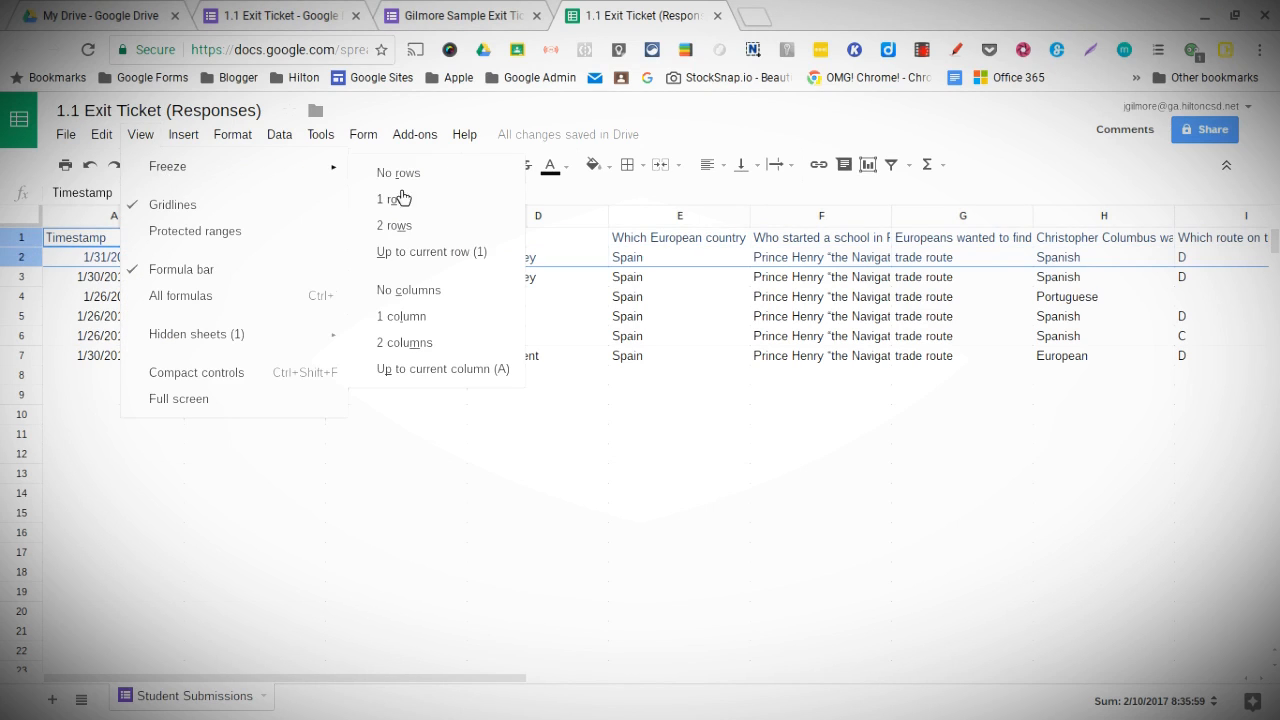
click(397, 227)
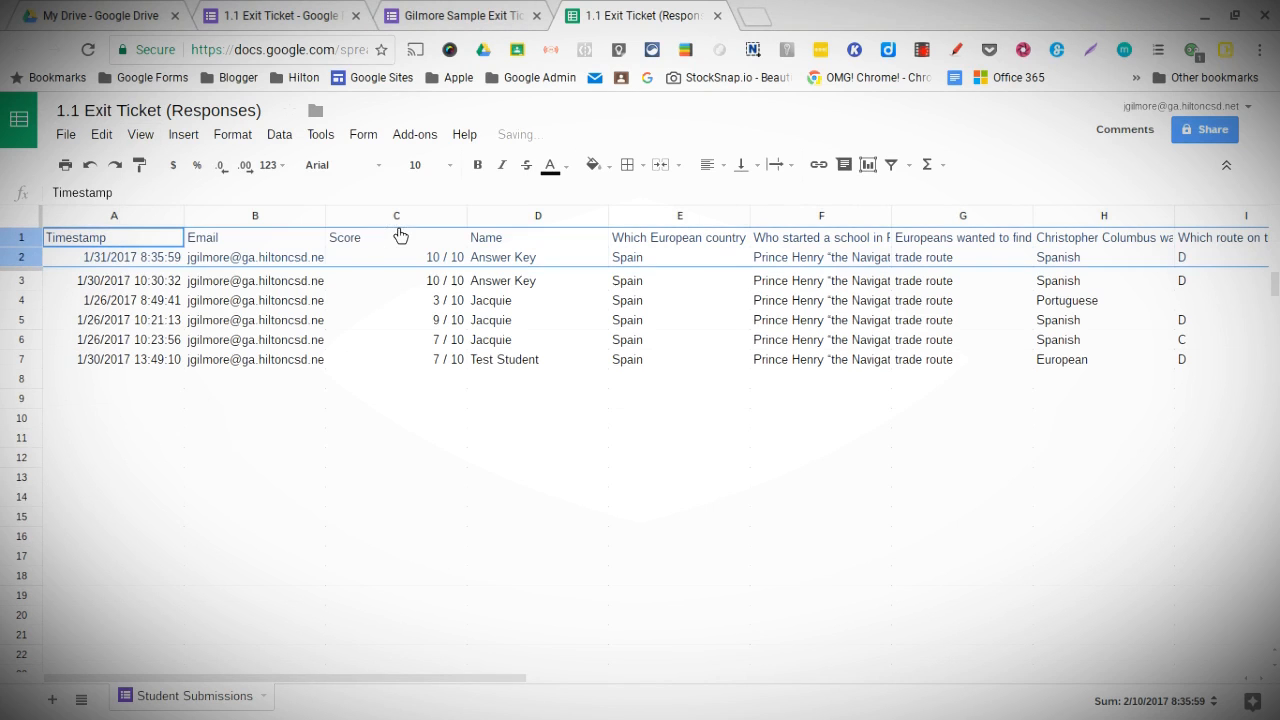
click(300, 519)
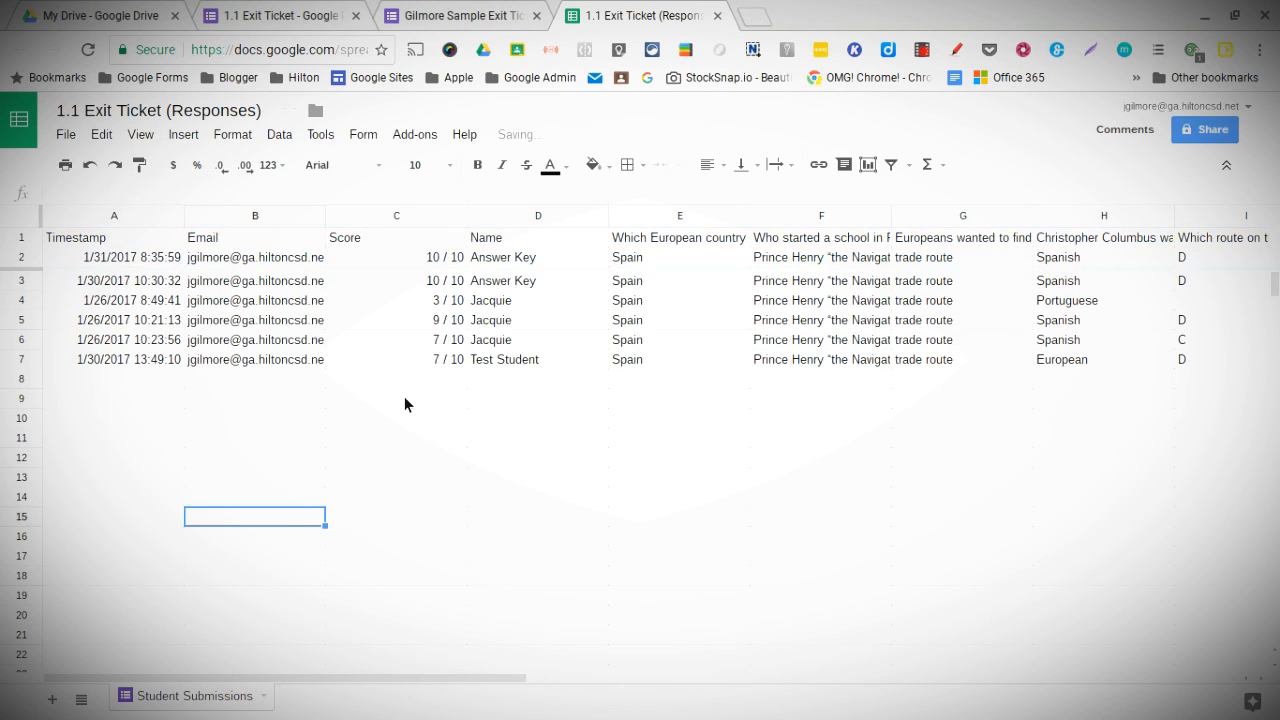
scroll(464, 263, down, 2)
scroll(464, 263, up, 1)
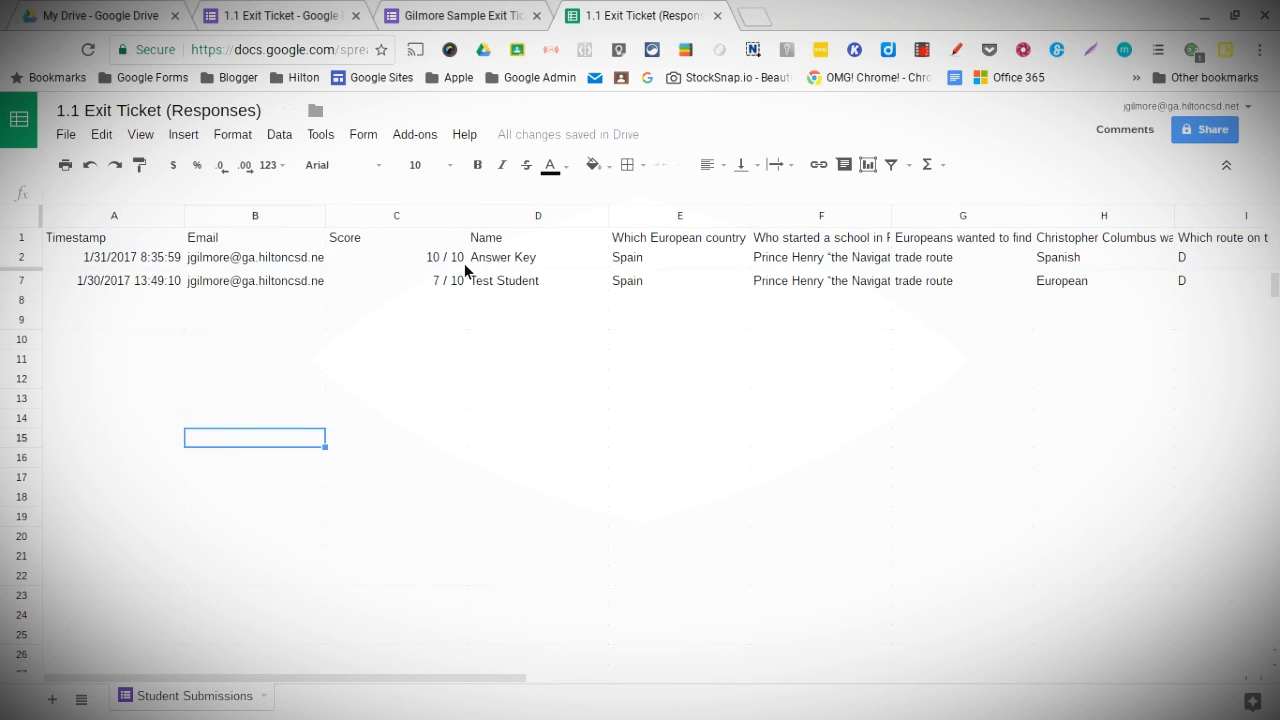
scroll(484, 305, up, 1)
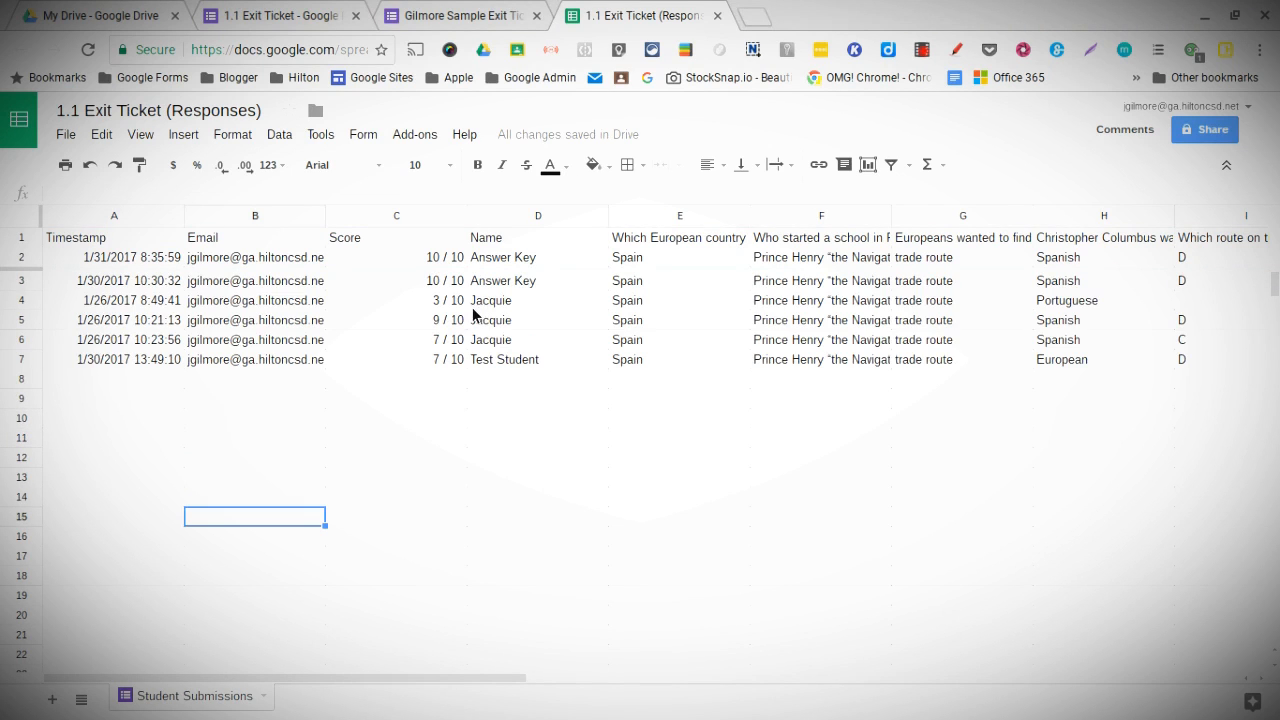
Fill the header row and the Answer Key row (rows 1 and 2) with a pink background color
click(23, 242)
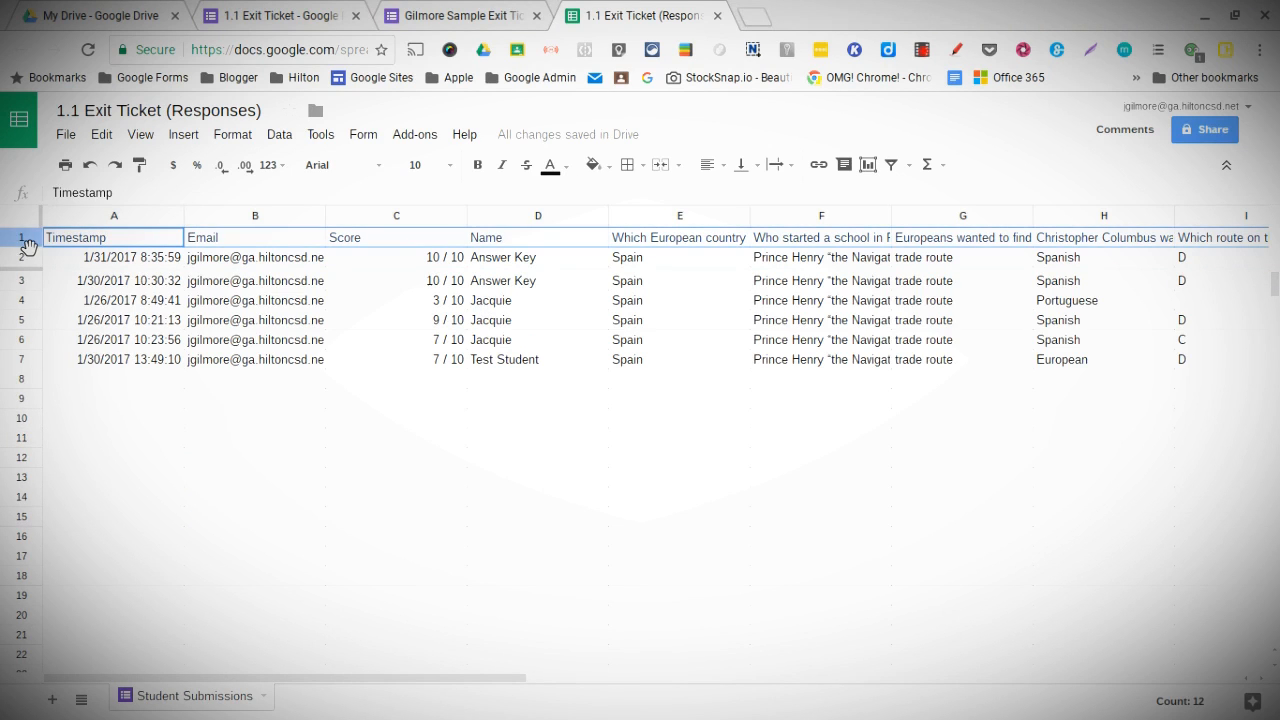
shift+click(30, 262)
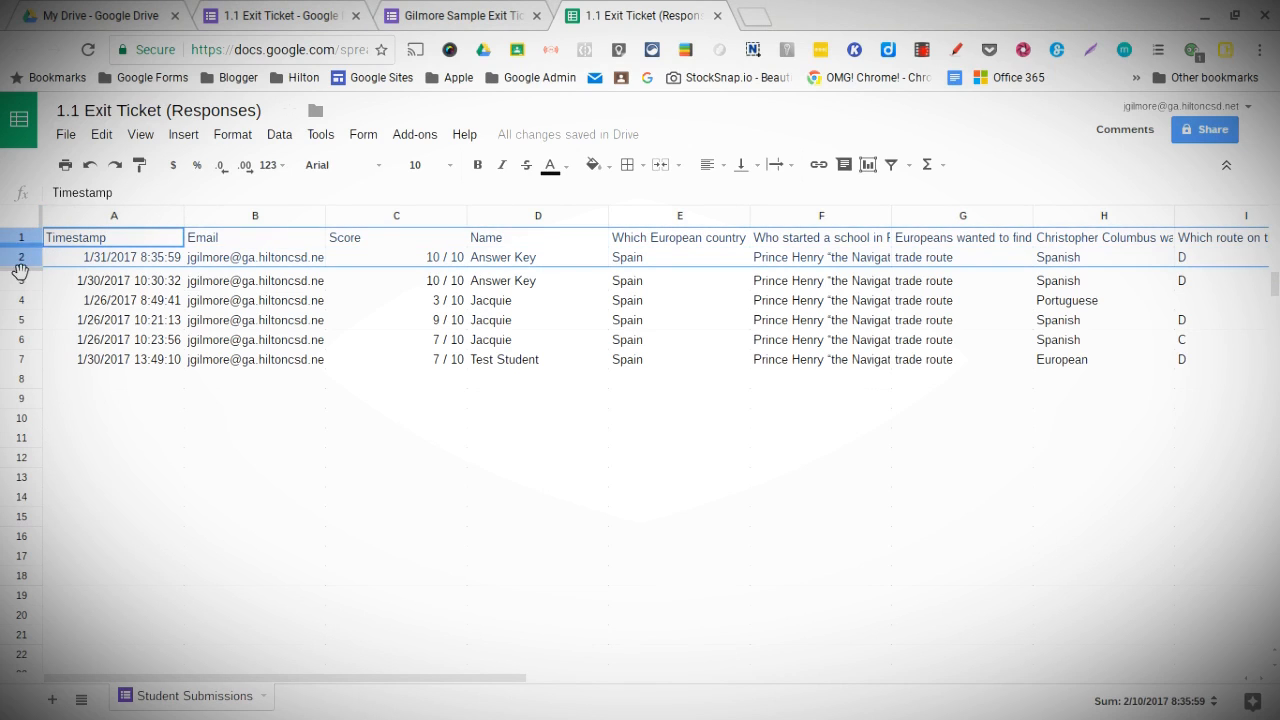
click(609, 167)
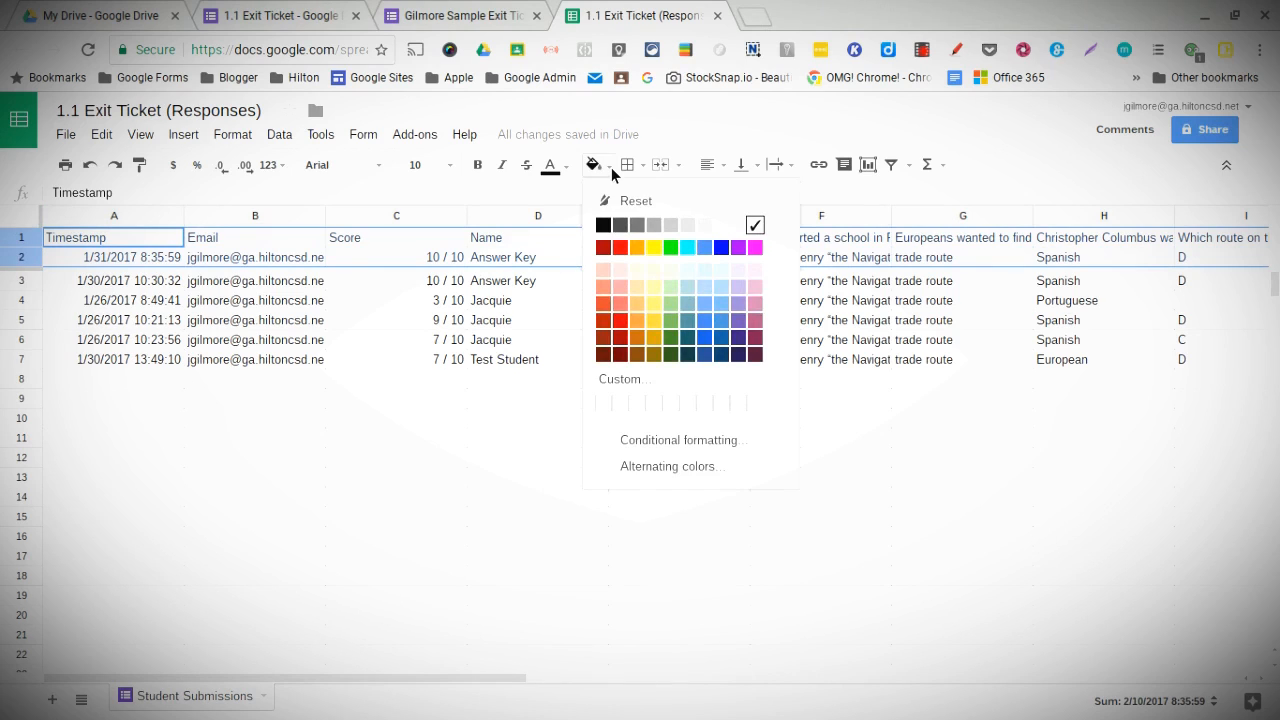
click(755, 303)
click(661, 438)
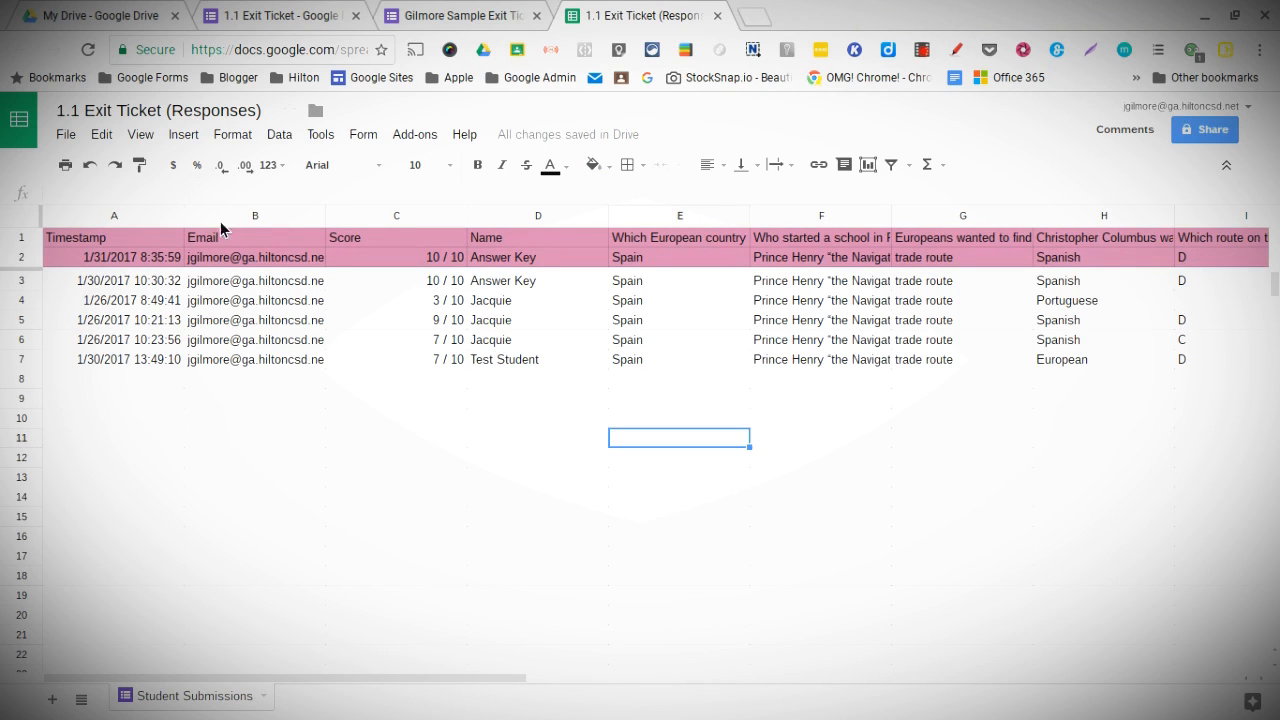
Freeze the first two columns, Timestamp and Email, of the response sheet
scroll(293, 657, down, 1)
drag(304, 688, 674, 651)
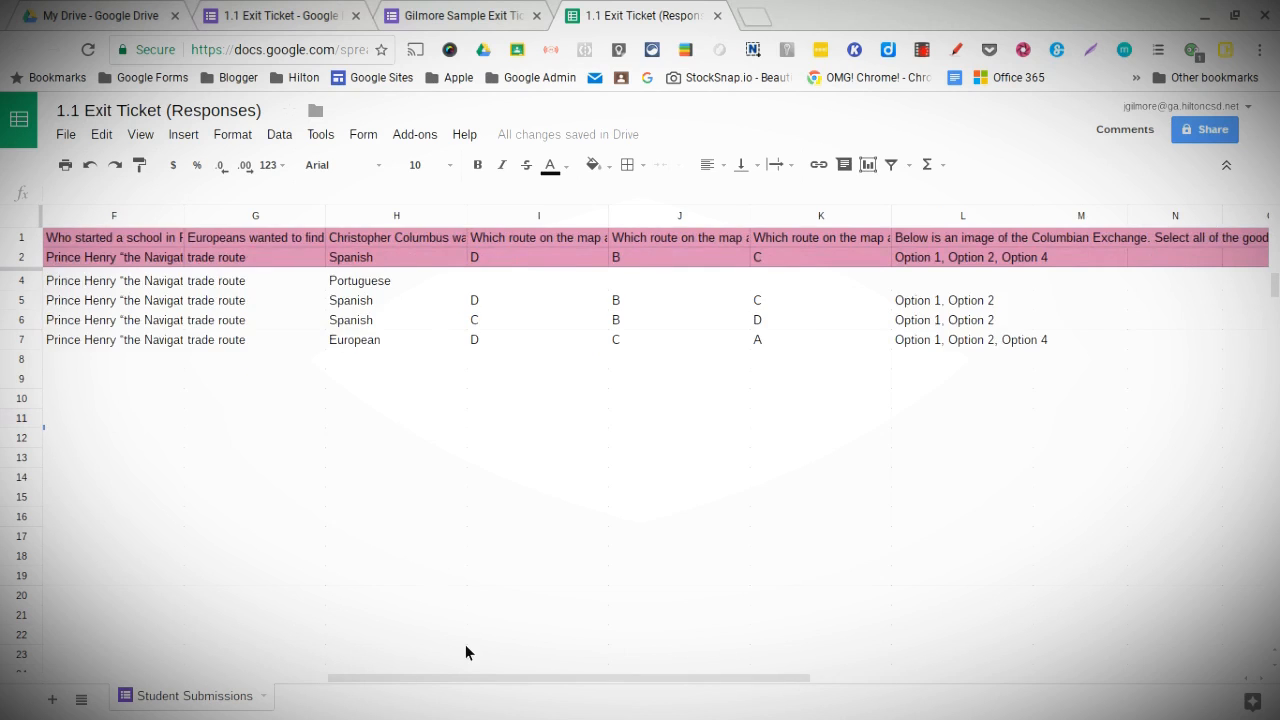
drag(465, 644, 146, 612)
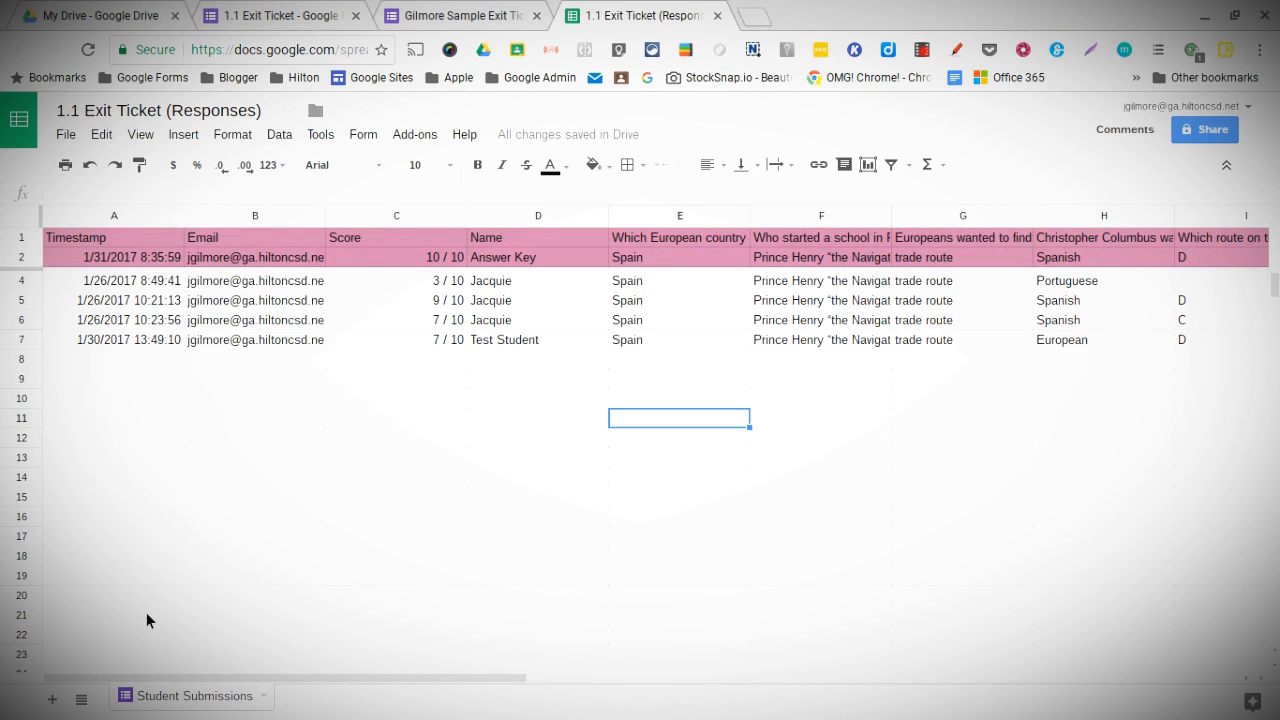
click(141, 134)
mouse_move(170, 170)
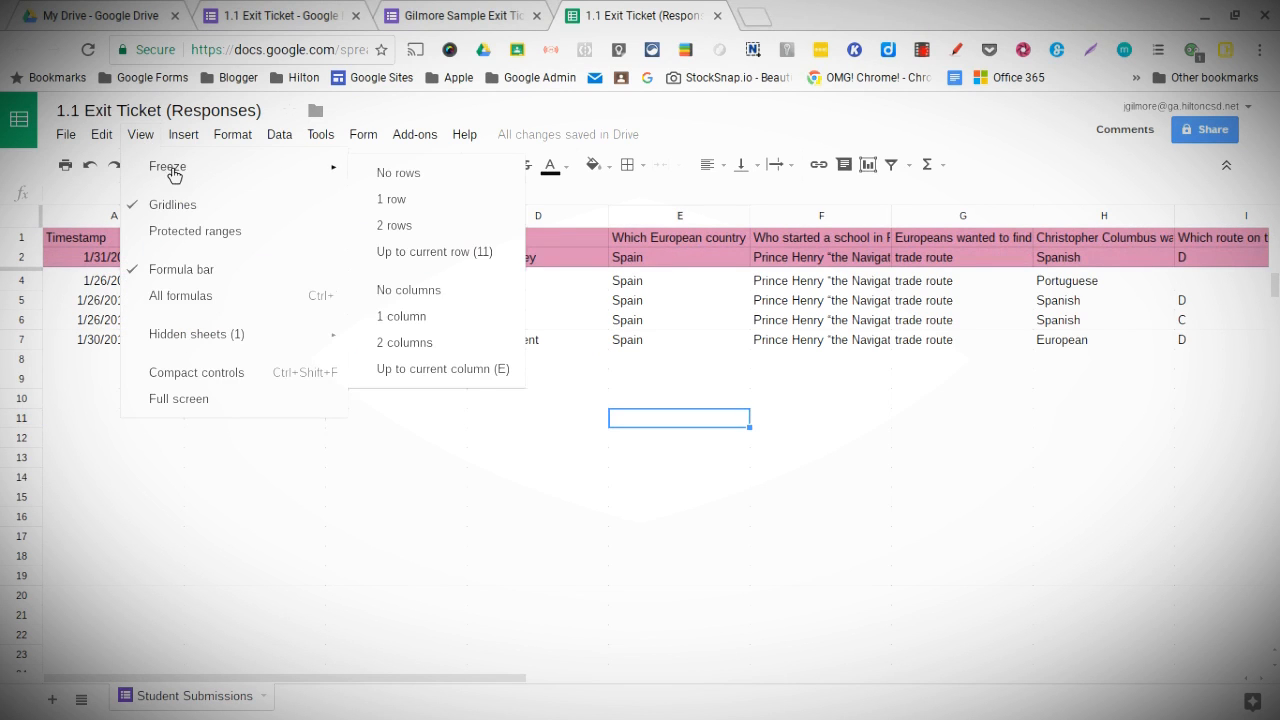
click(456, 350)
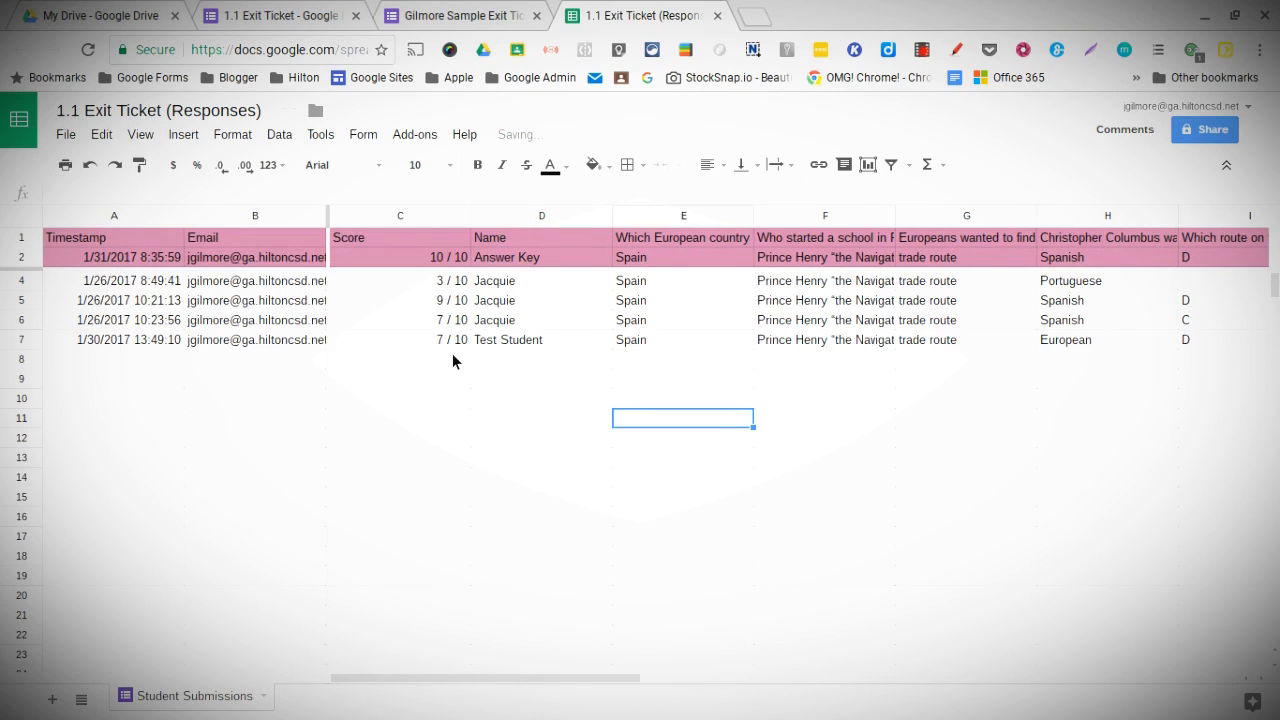
drag(403, 680, 275, 668)
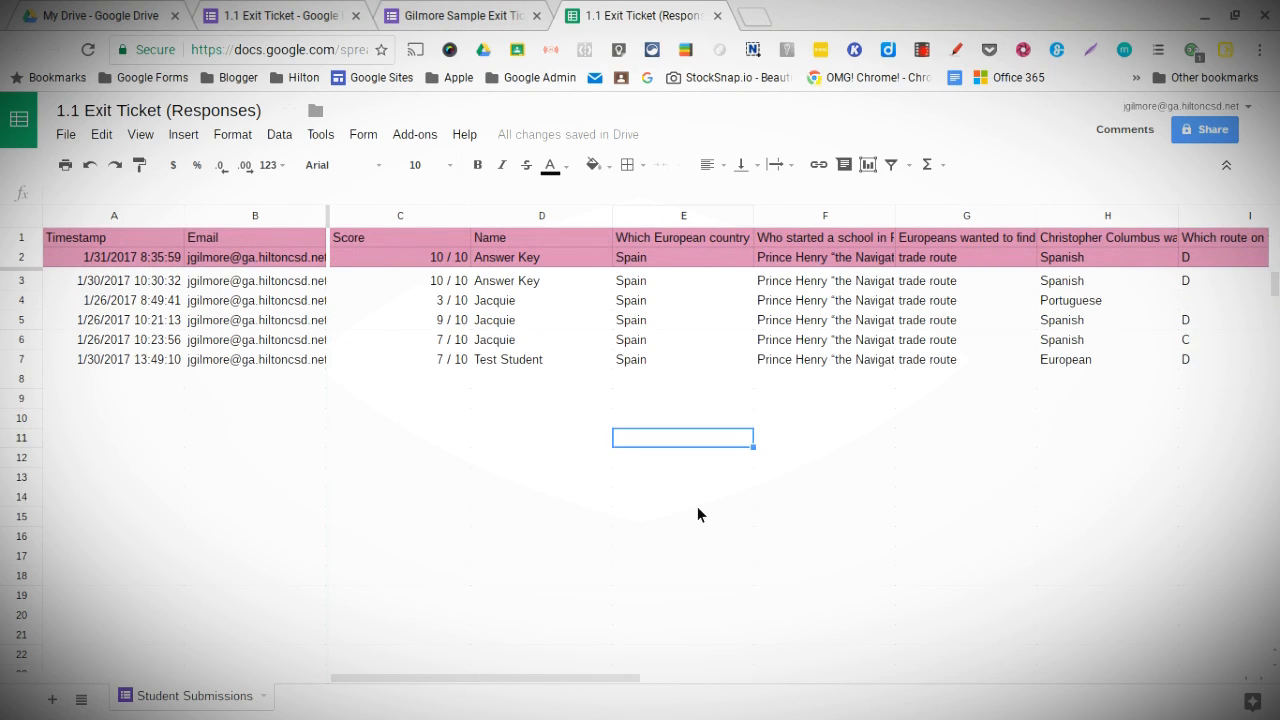
Start a conditional formatting rule for column G, the "Europeans wanted to find" question, and set its range to G3:G1007
drag(586, 678, 848, 644)
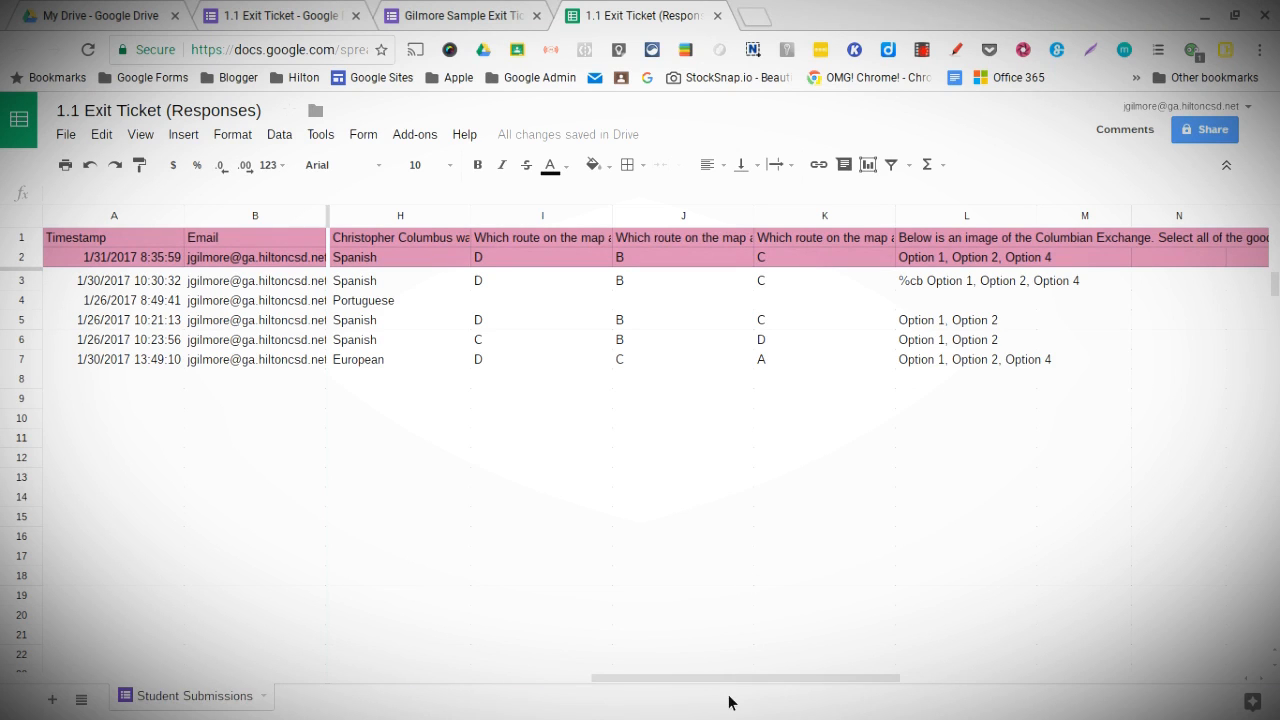
drag(725, 680, 534, 703)
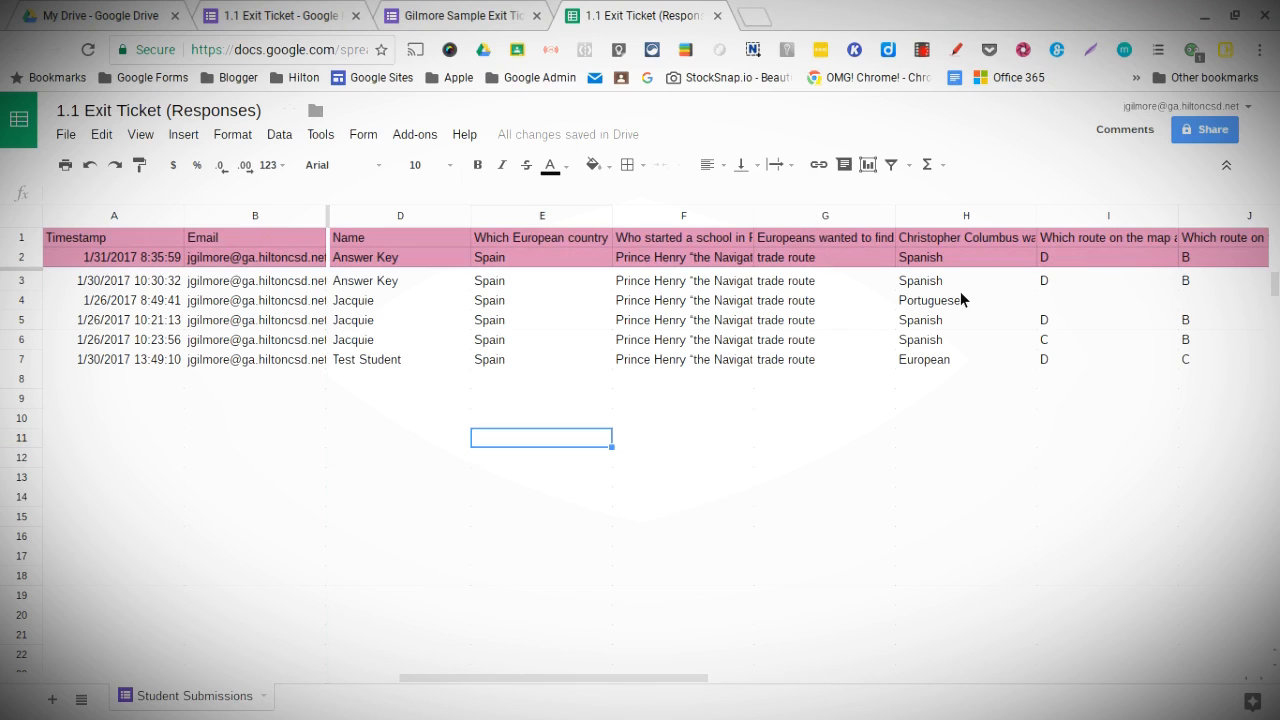
click(797, 218)
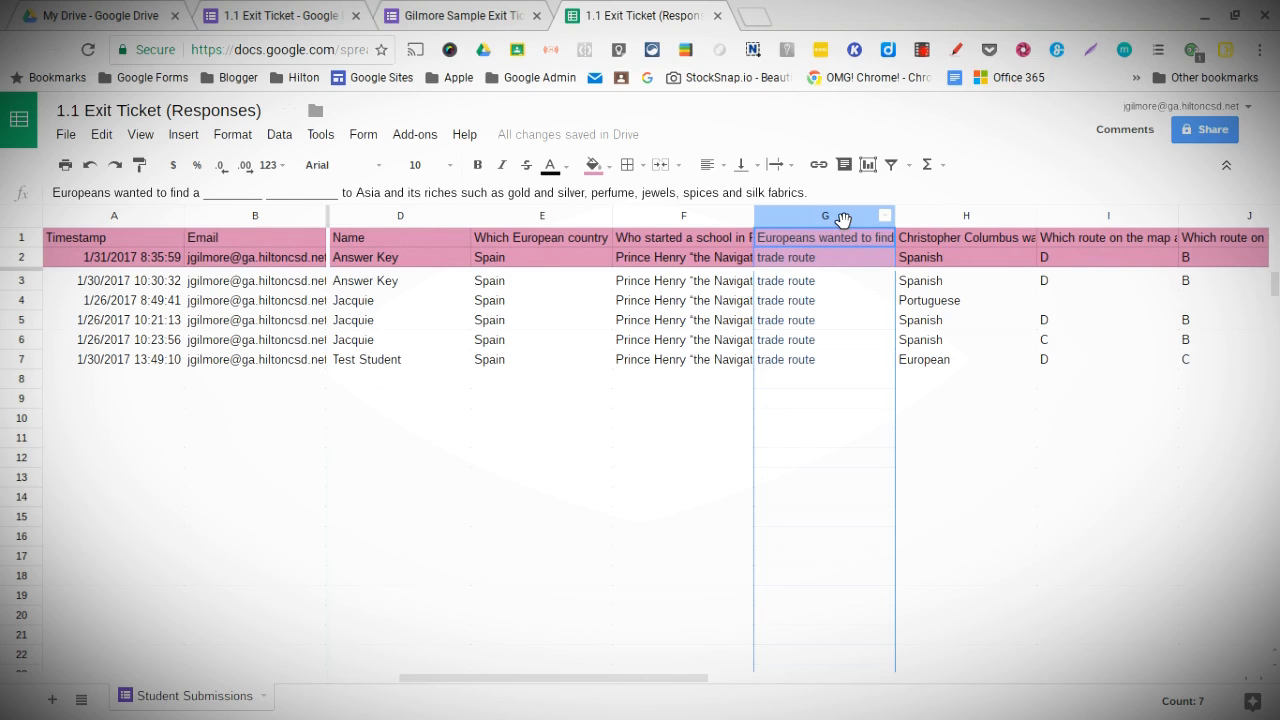
right_click(825, 217)
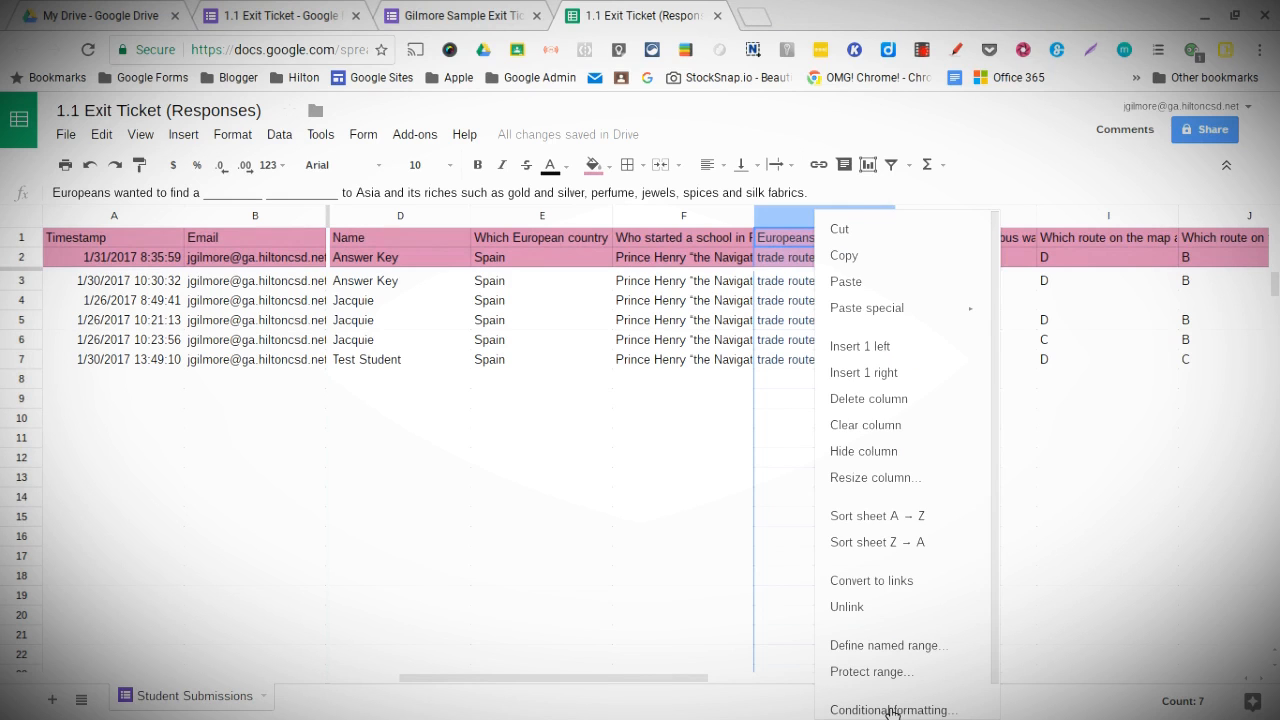
click(796, 217)
click(236, 134)
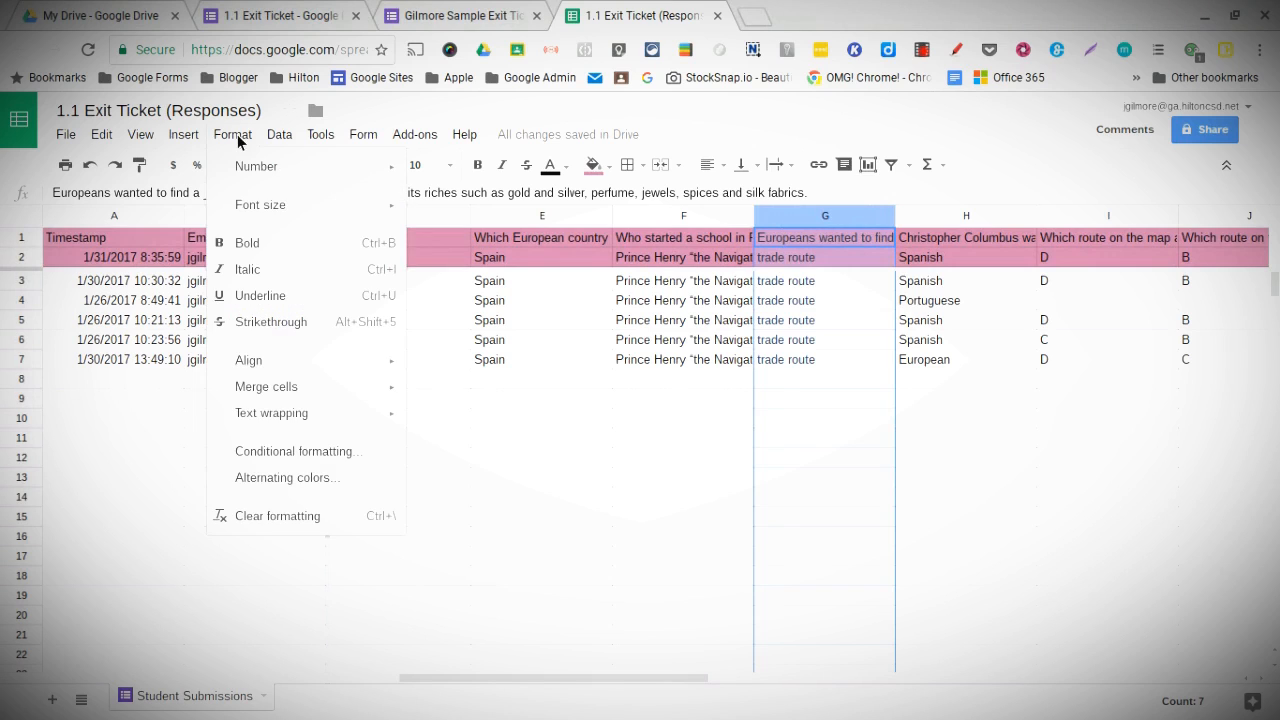
click(300, 452)
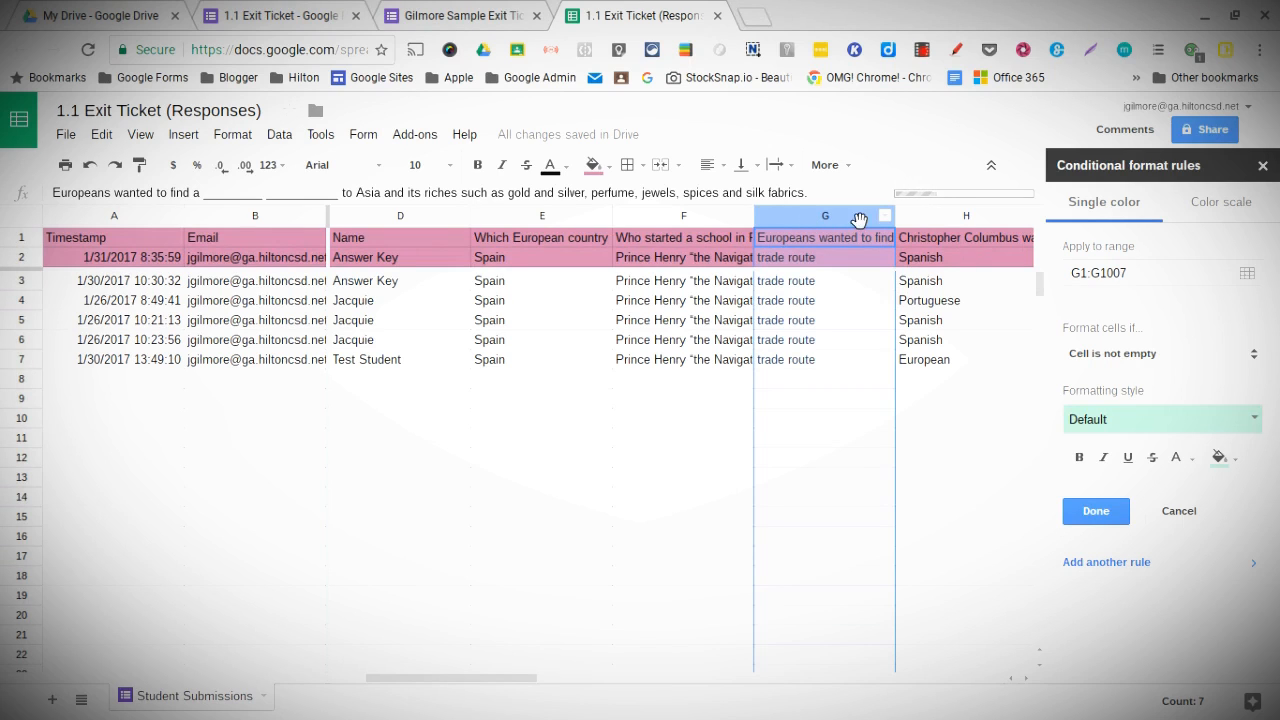
click(1096, 287)
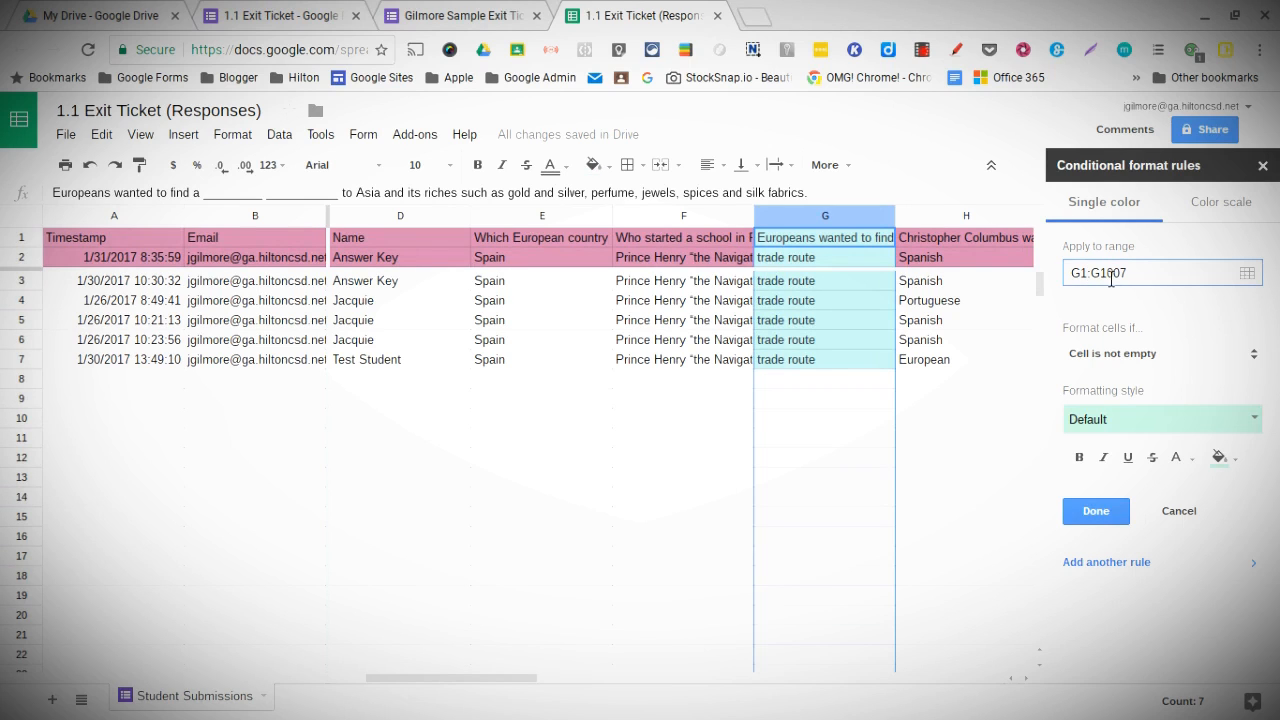
key(BackSpace)
text(3)
Make the rule color cells whose text contains "trade route" with a bright green fill
click(1148, 362)
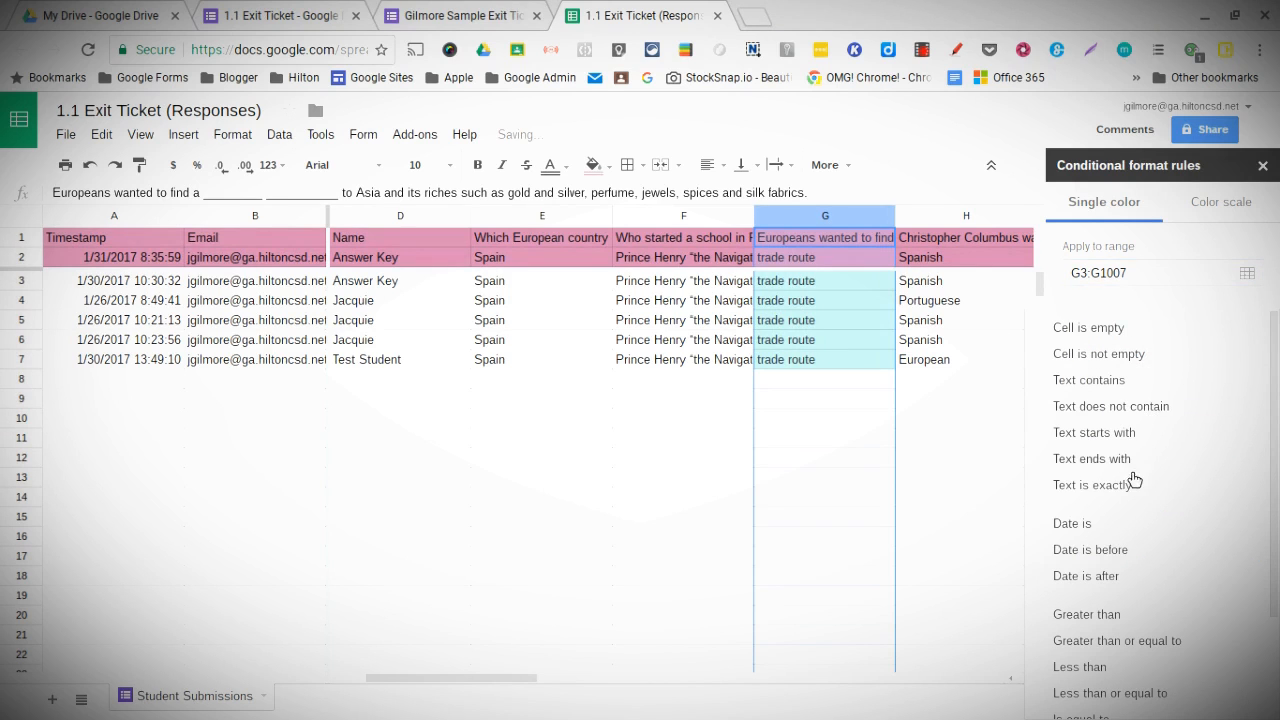
click(1123, 388)
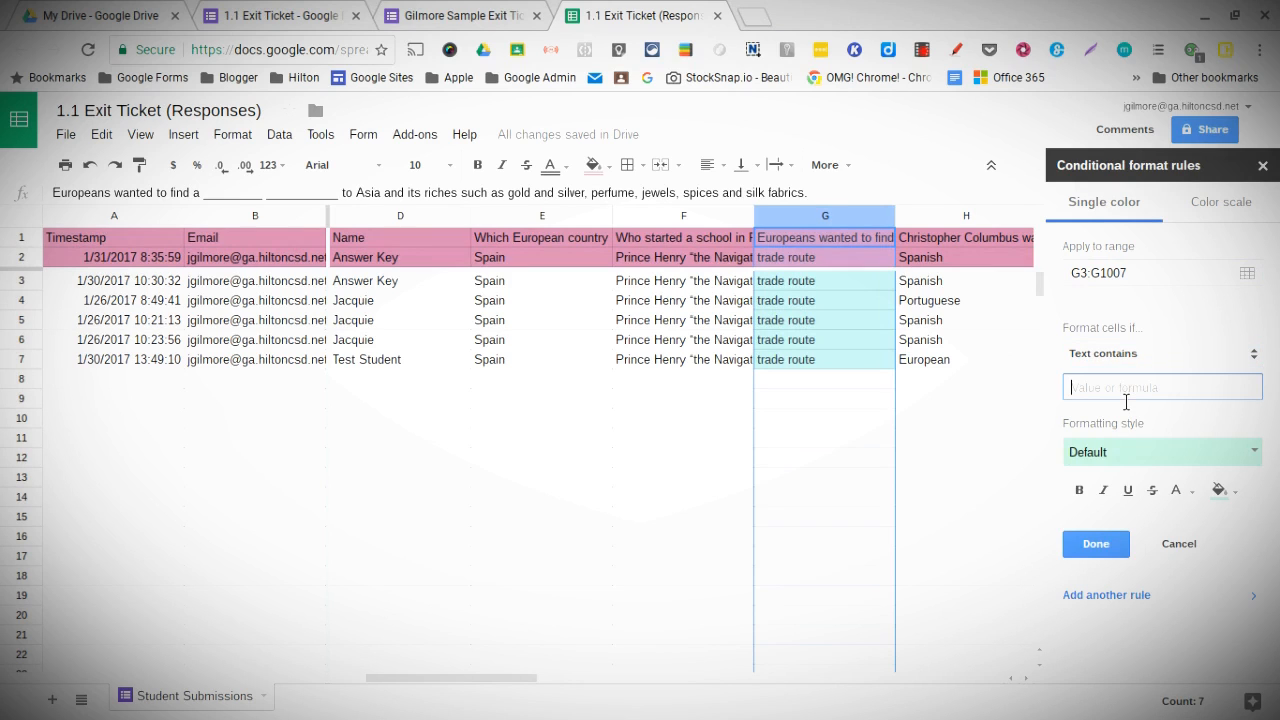
text(trade route)
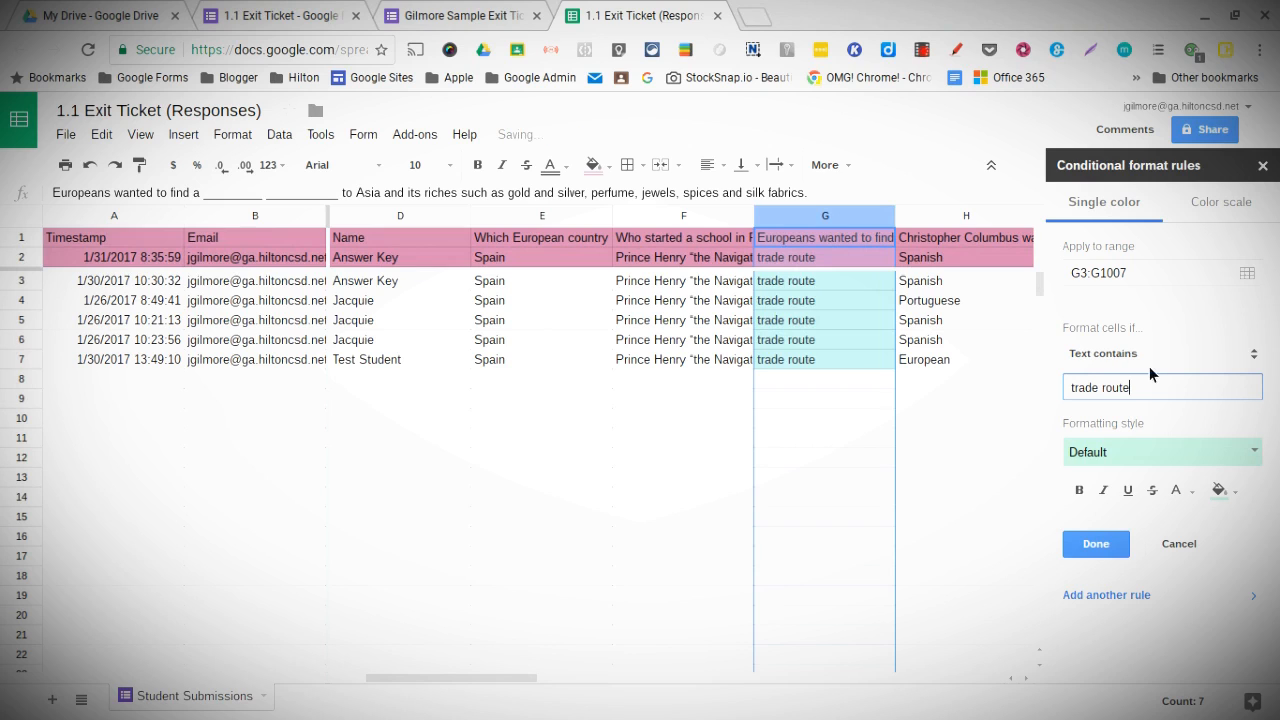
click(1233, 492)
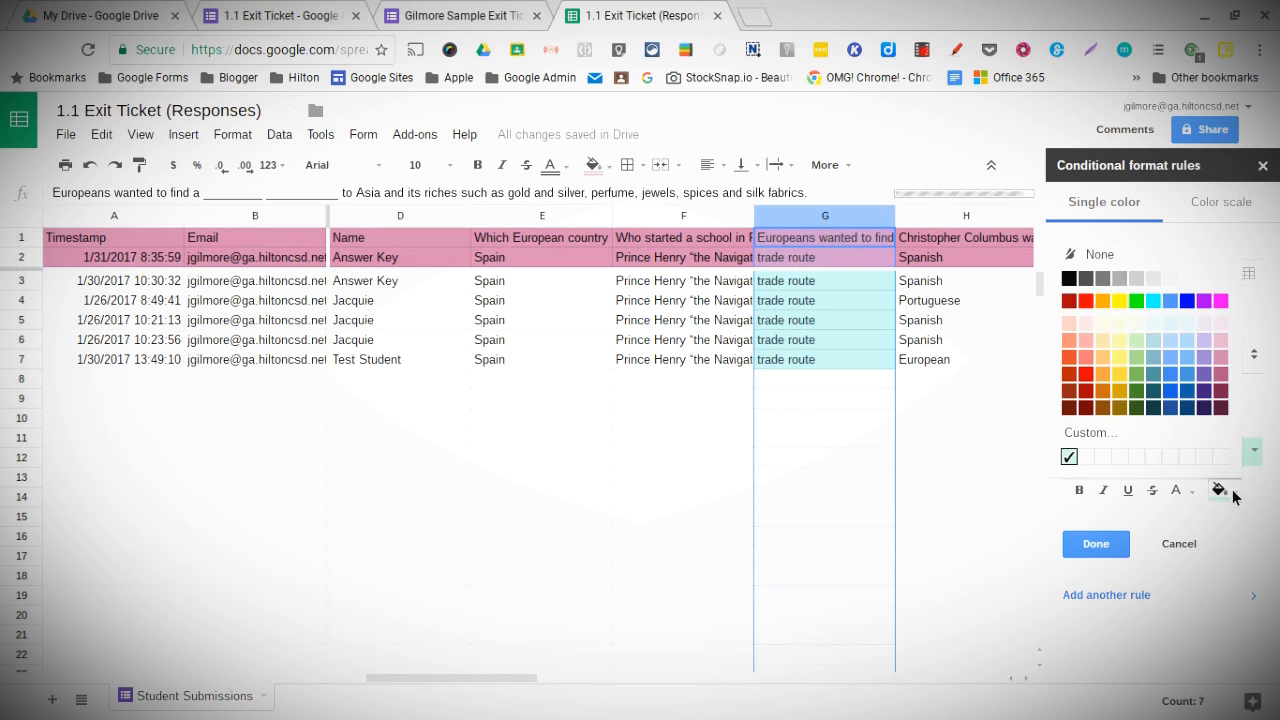
click(1140, 303)
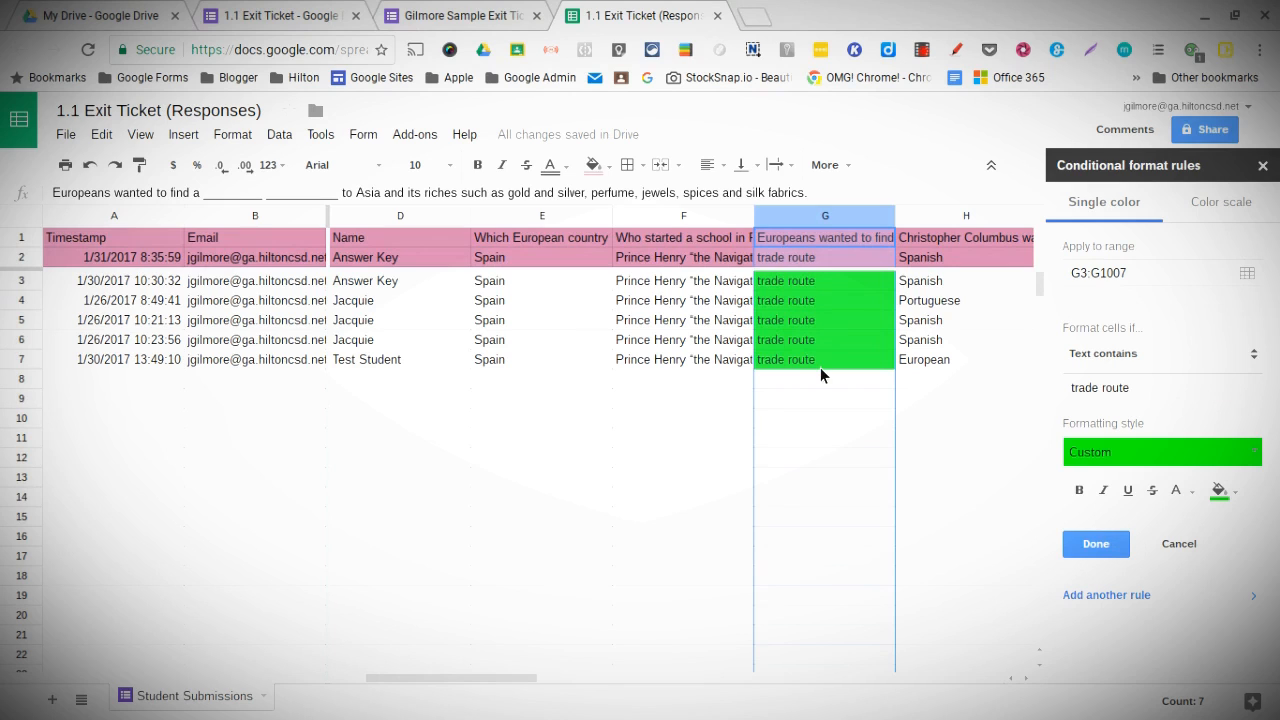
Add a second rule for G3:G1007 that fills cells whose text does not contain "trade route" with red, and save the rules
click(1115, 597)
click(1139, 355)
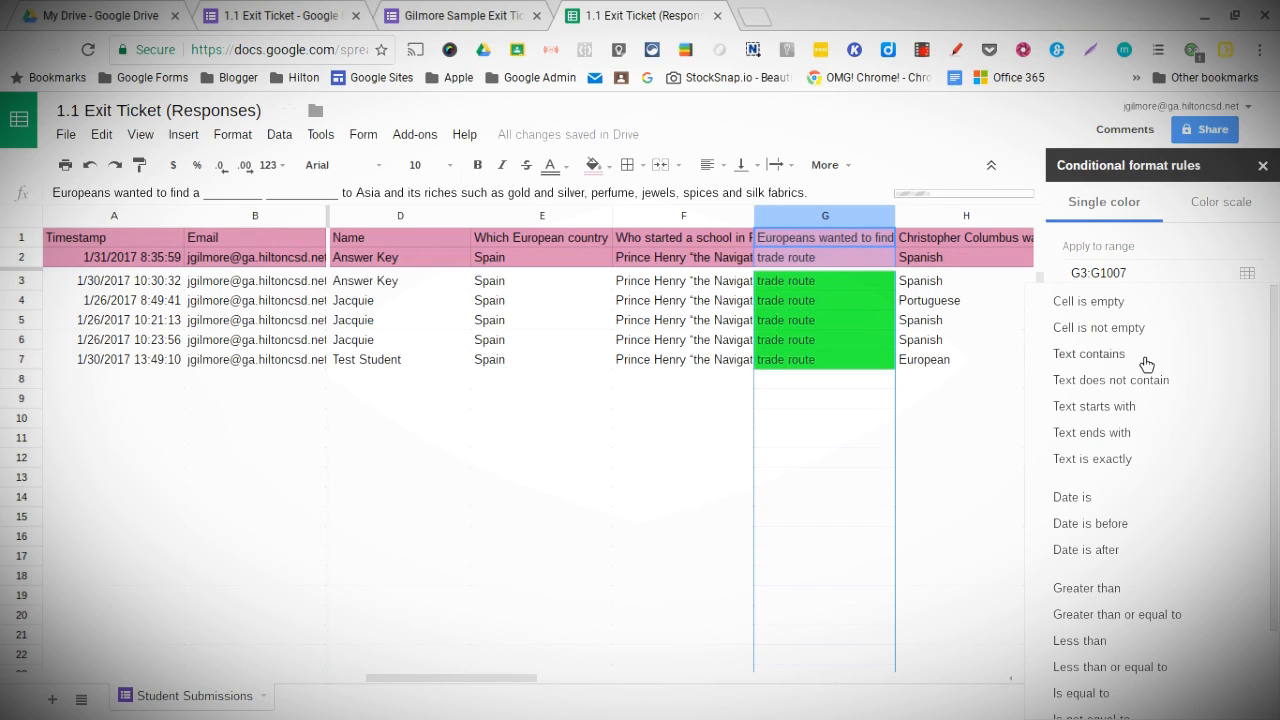
click(1150, 390)
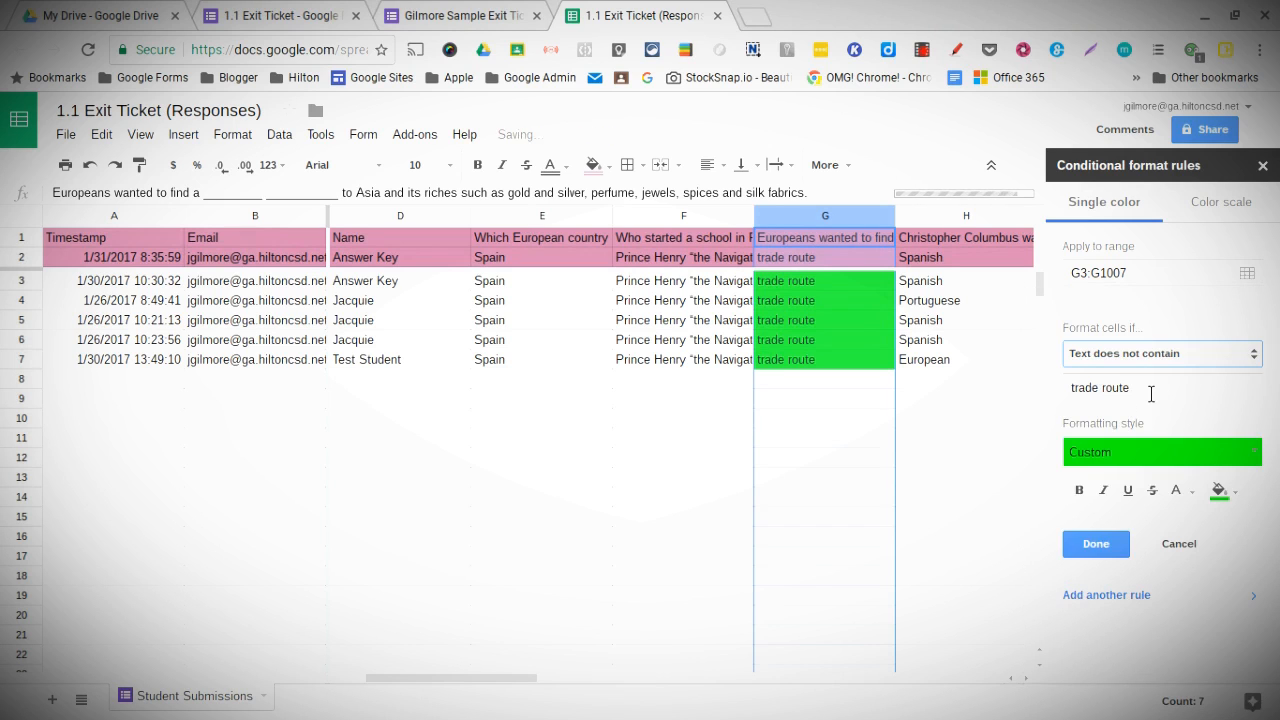
click(1220, 490)
click(1085, 300)
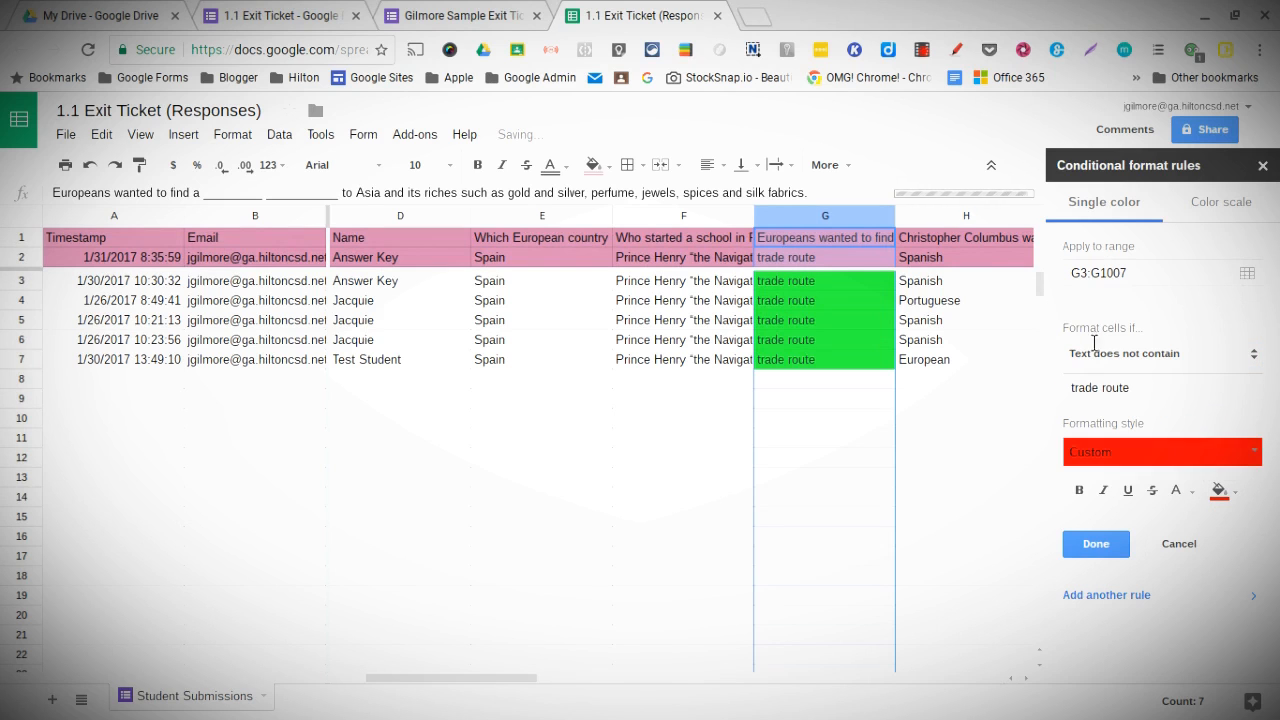
click(1116, 546)
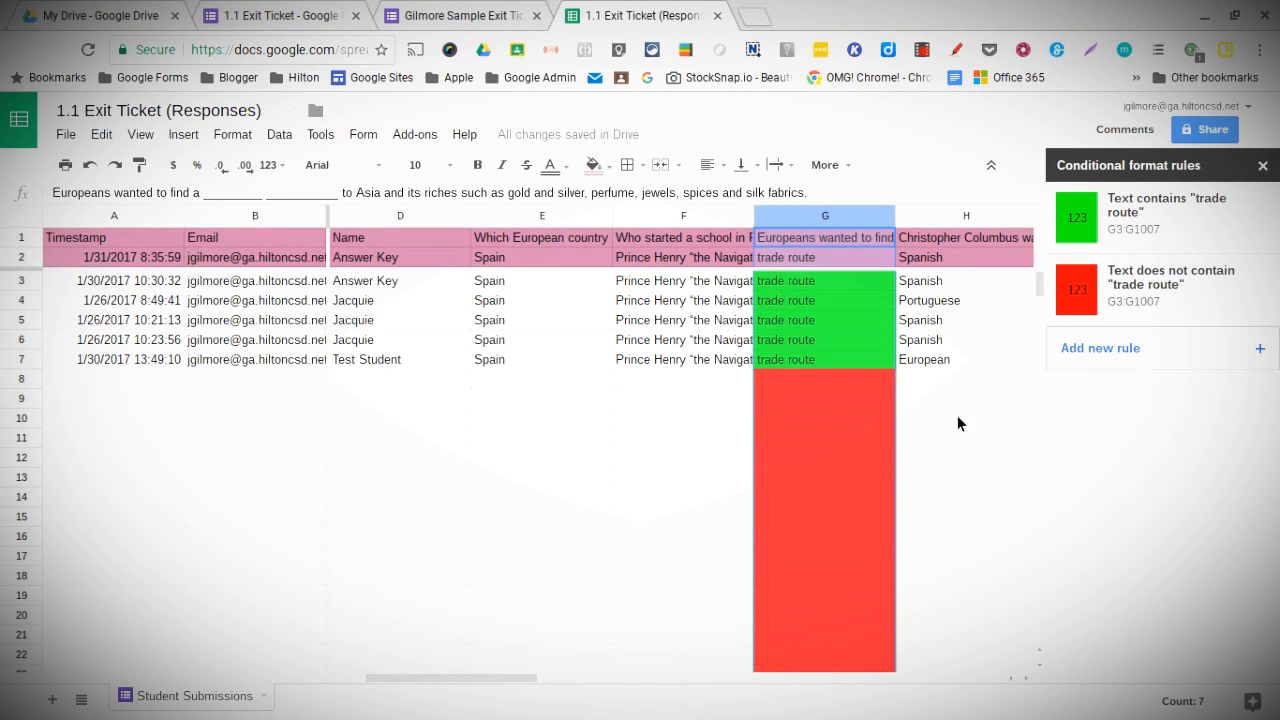
Start a conditional formatting rule for column H, the Christopher Columbus question, and set its range to H3:H1007
click(958, 217)
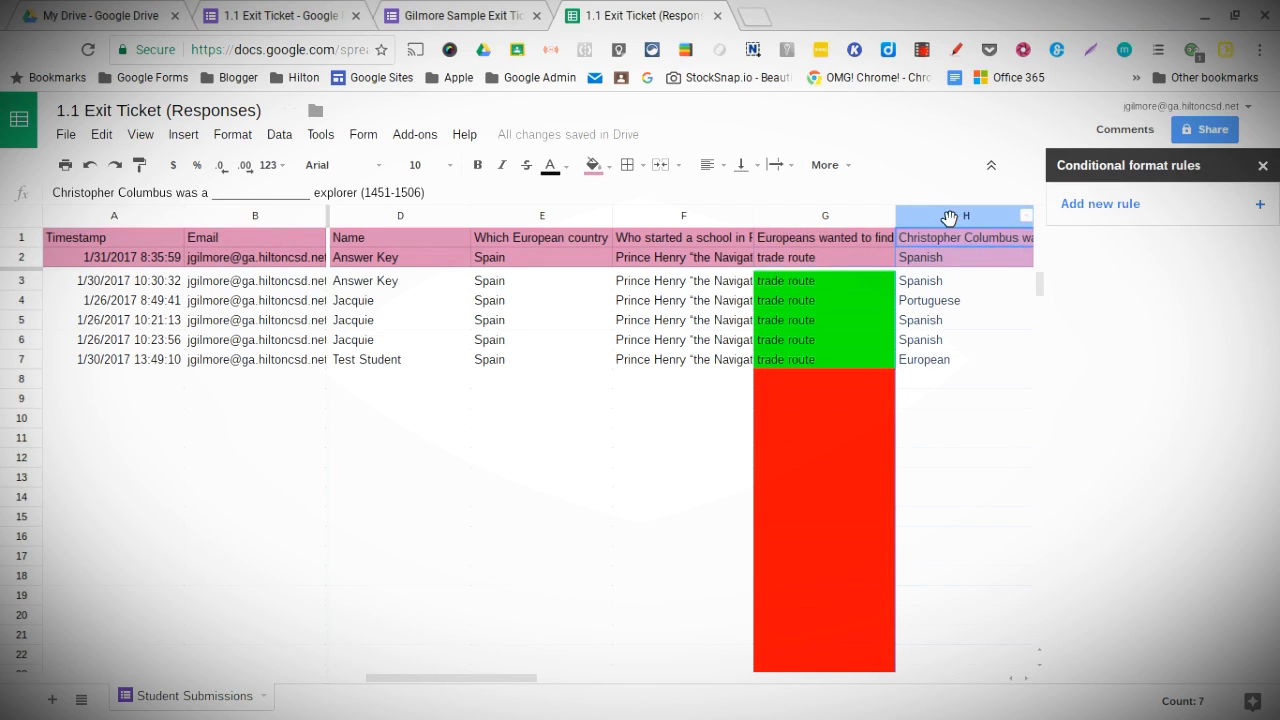
click(1101, 206)
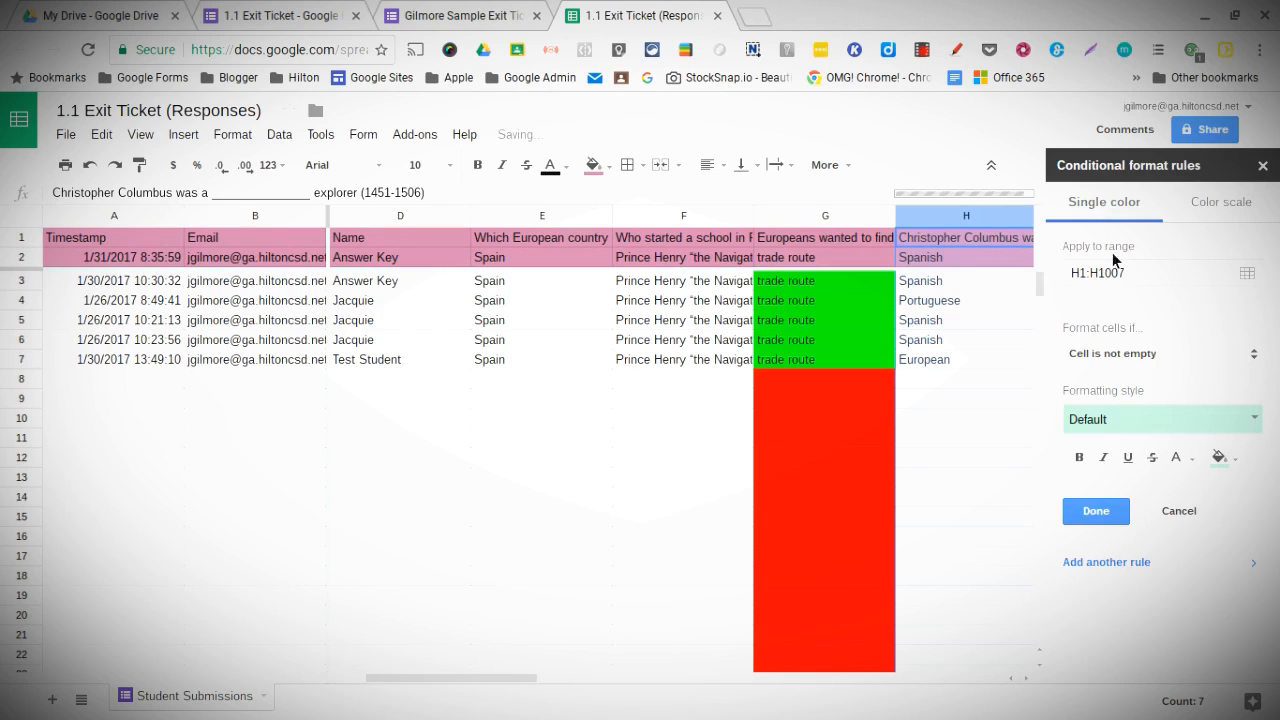
click(1082, 273)
key(BackSpace)
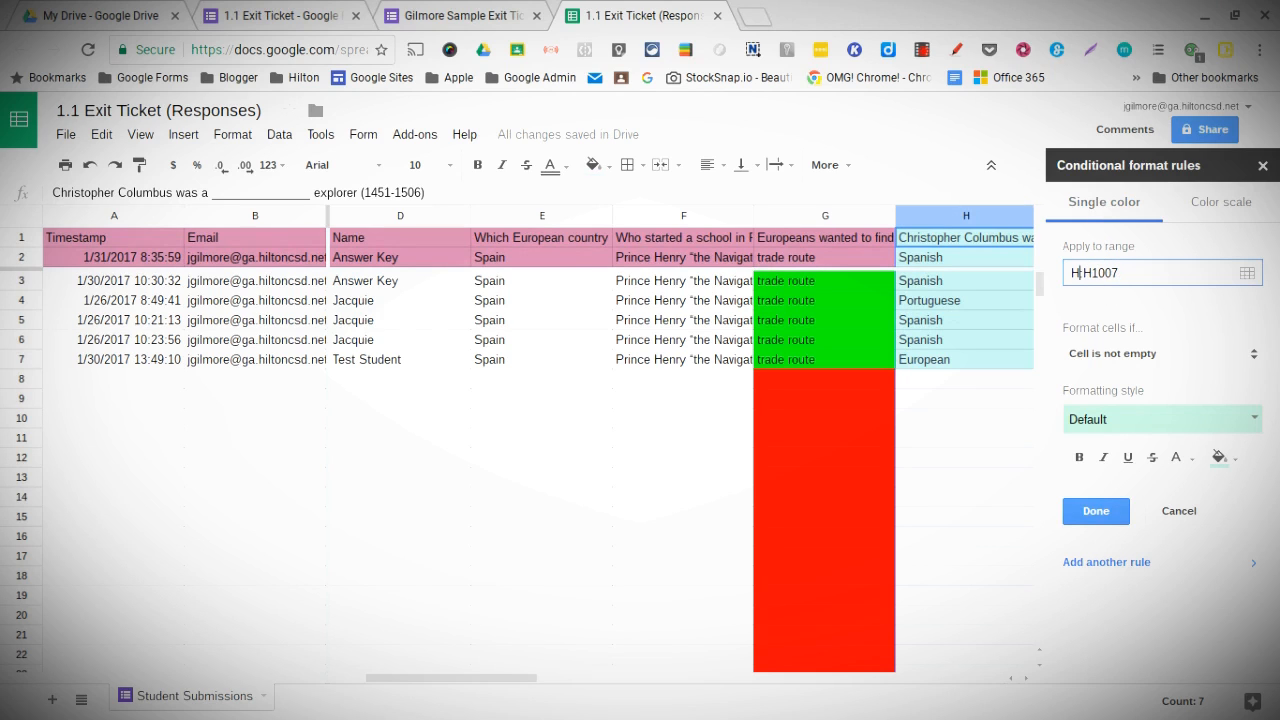
text(3)
Make the rule fill cells whose text contains "Spanish" with bright green
click(1132, 353)
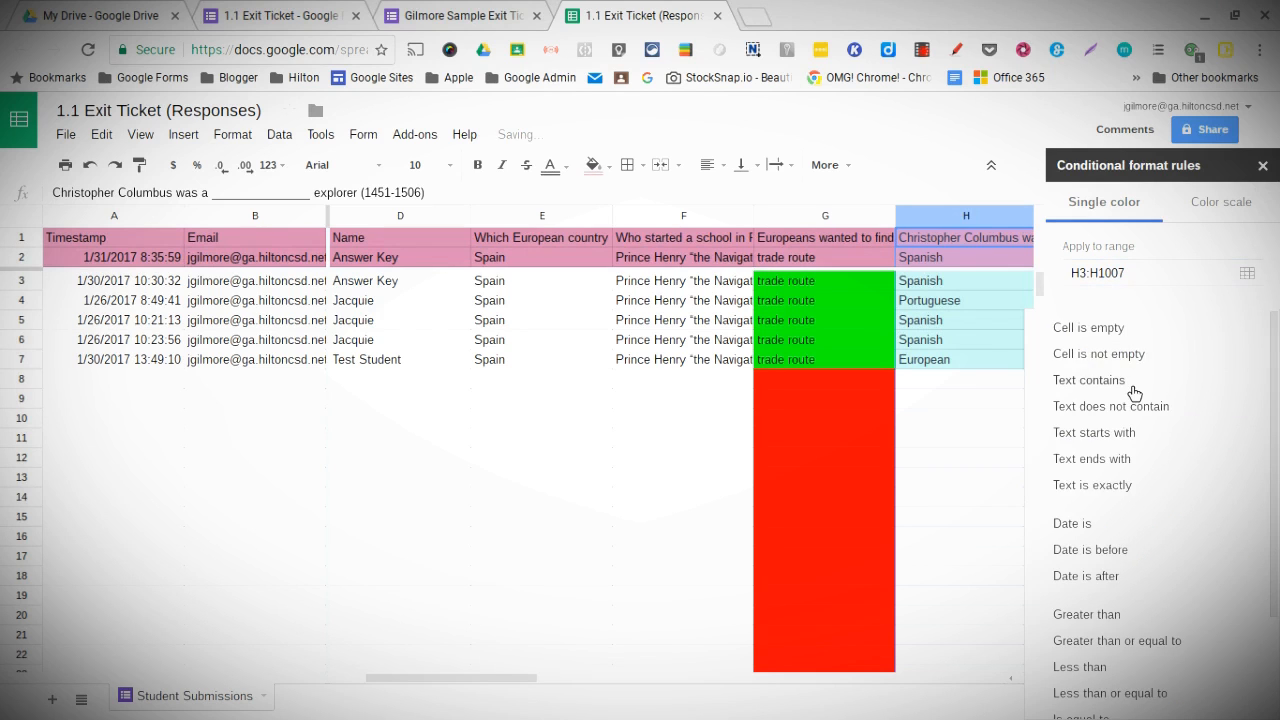
click(1134, 378)
click(1135, 390)
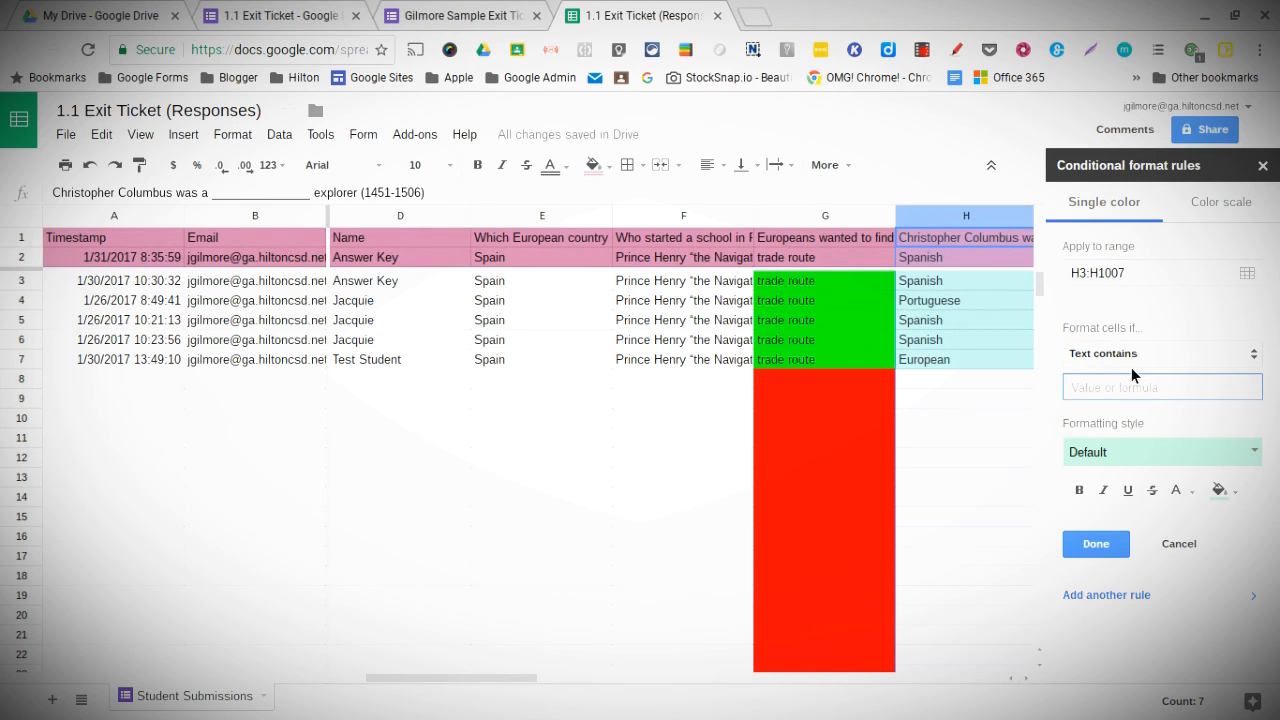
text(Spanish)
click(1220, 489)
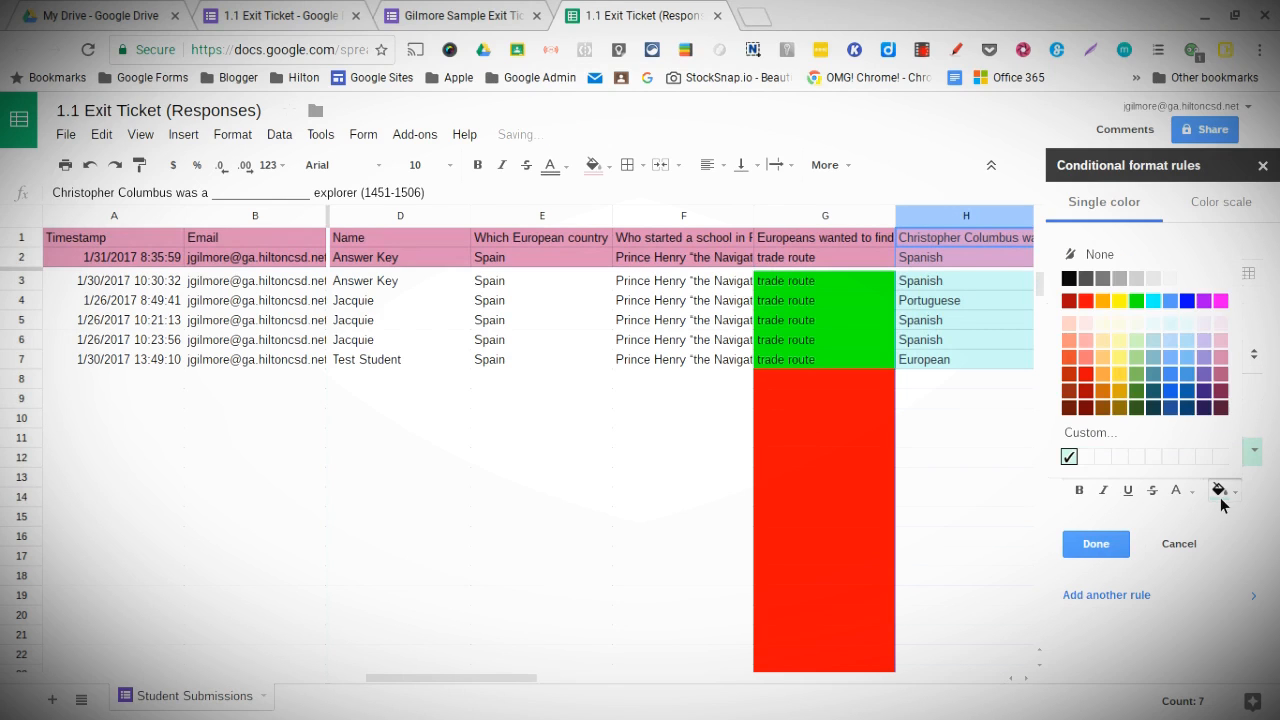
click(1137, 300)
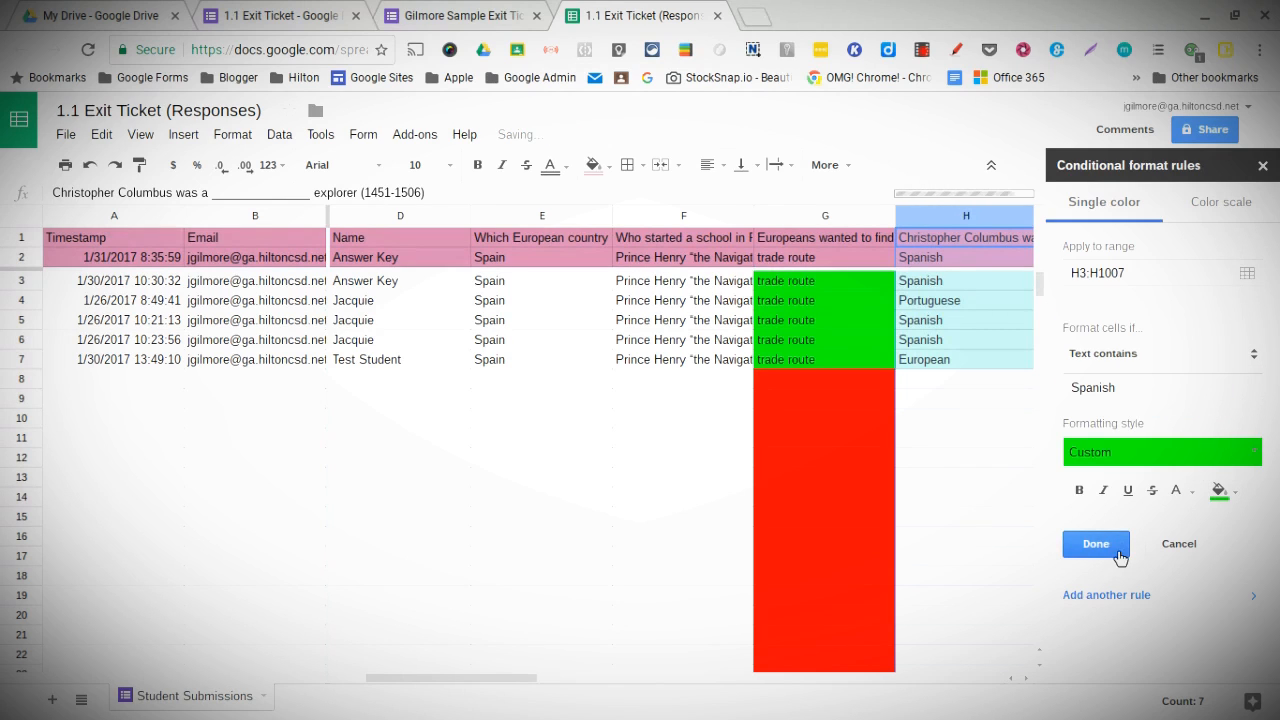
Add a second rule for H3:H1007 that fills cells whose text does not contain "Spanish" with red, and save the rules
click(1130, 595)
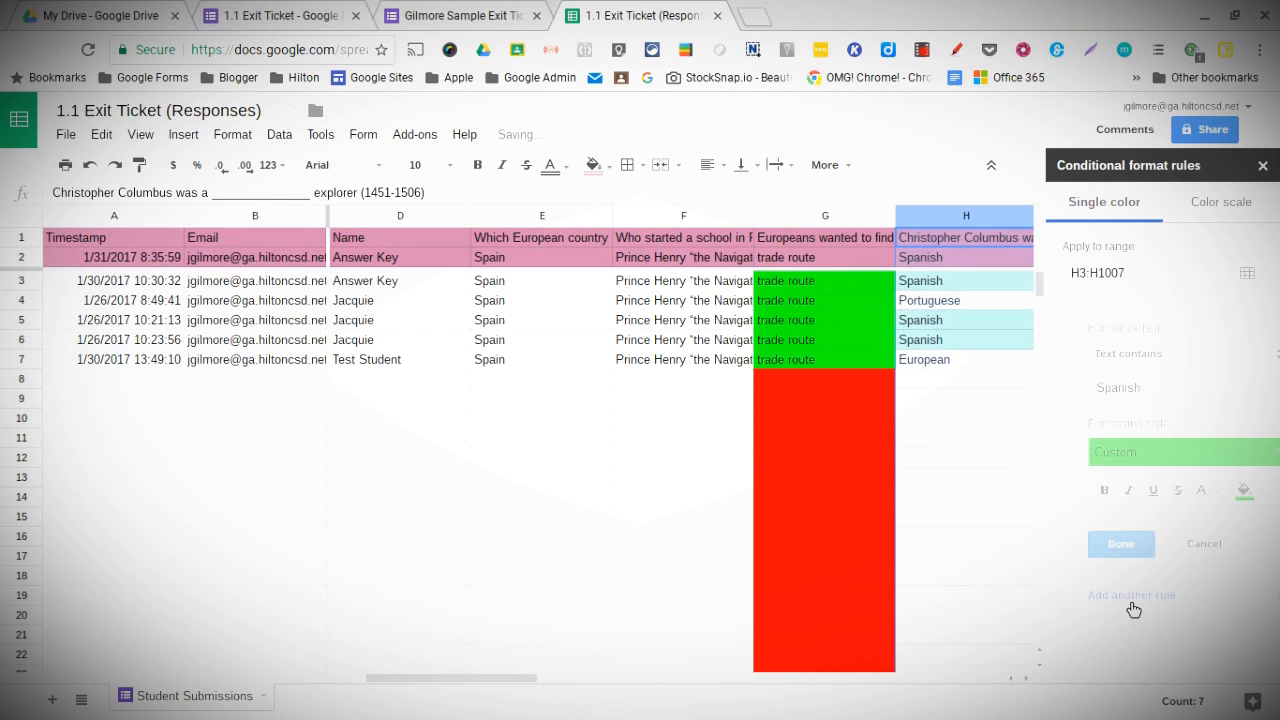
click(1127, 355)
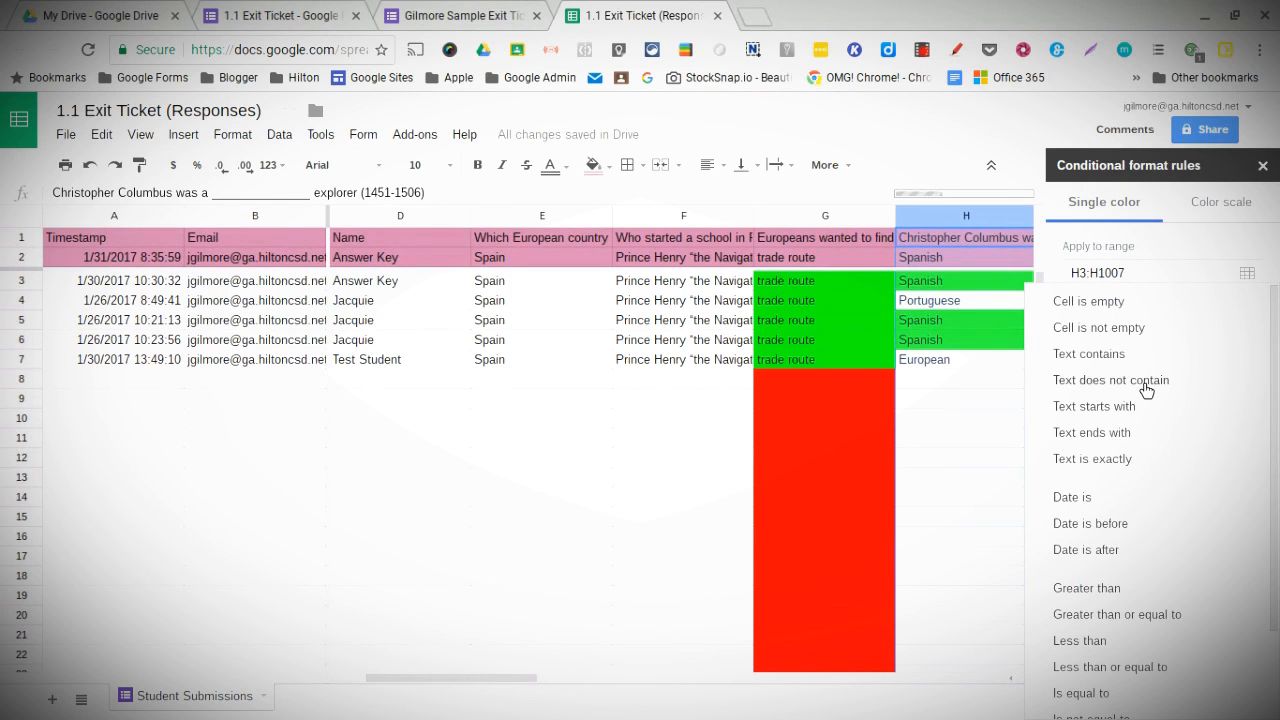
click(1143, 382)
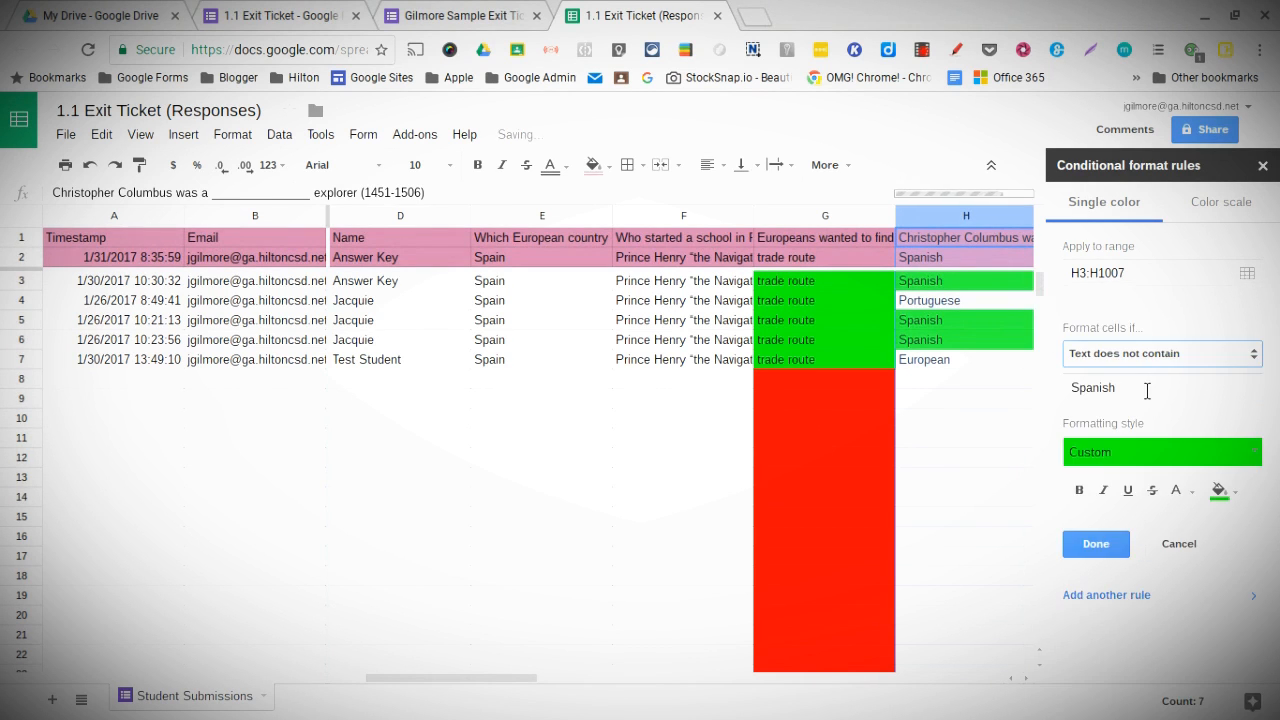
click(1221, 490)
click(1090, 303)
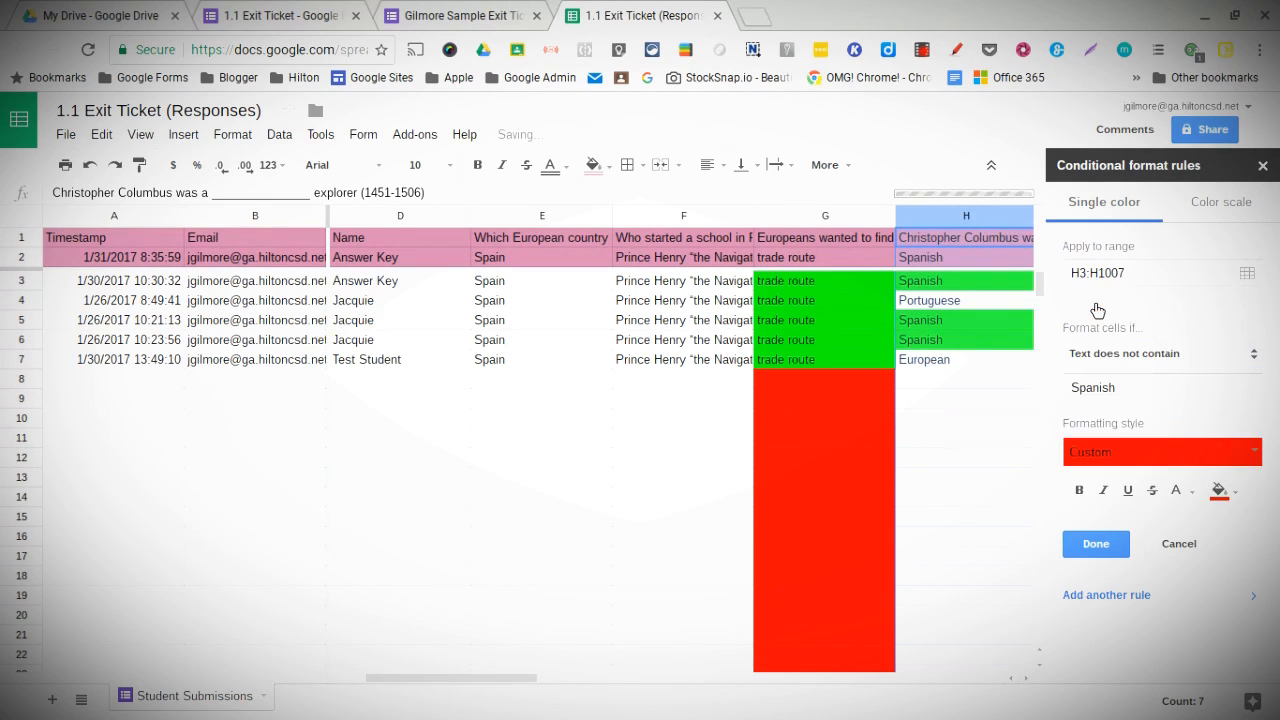
click(1096, 544)
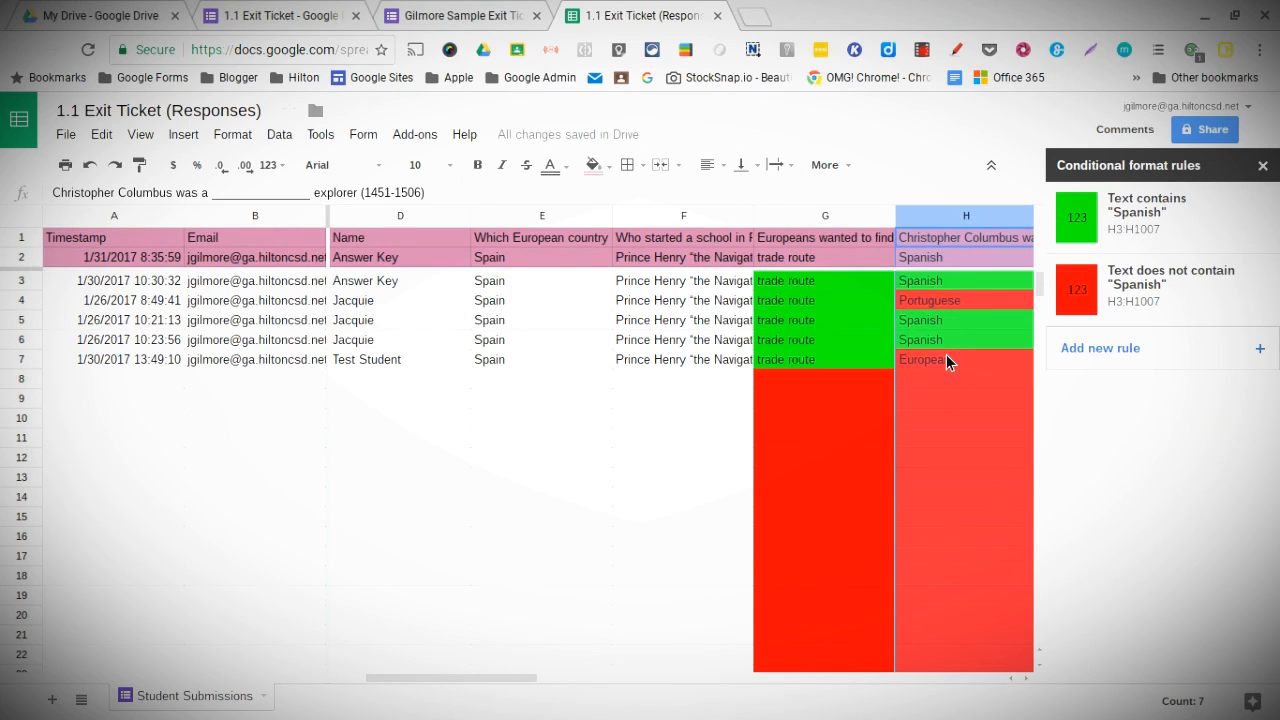
Start a conditional formatting rule for column I, the Vasco da Gama route question, and set its range to I3:I1007
drag(529, 680, 641, 686)
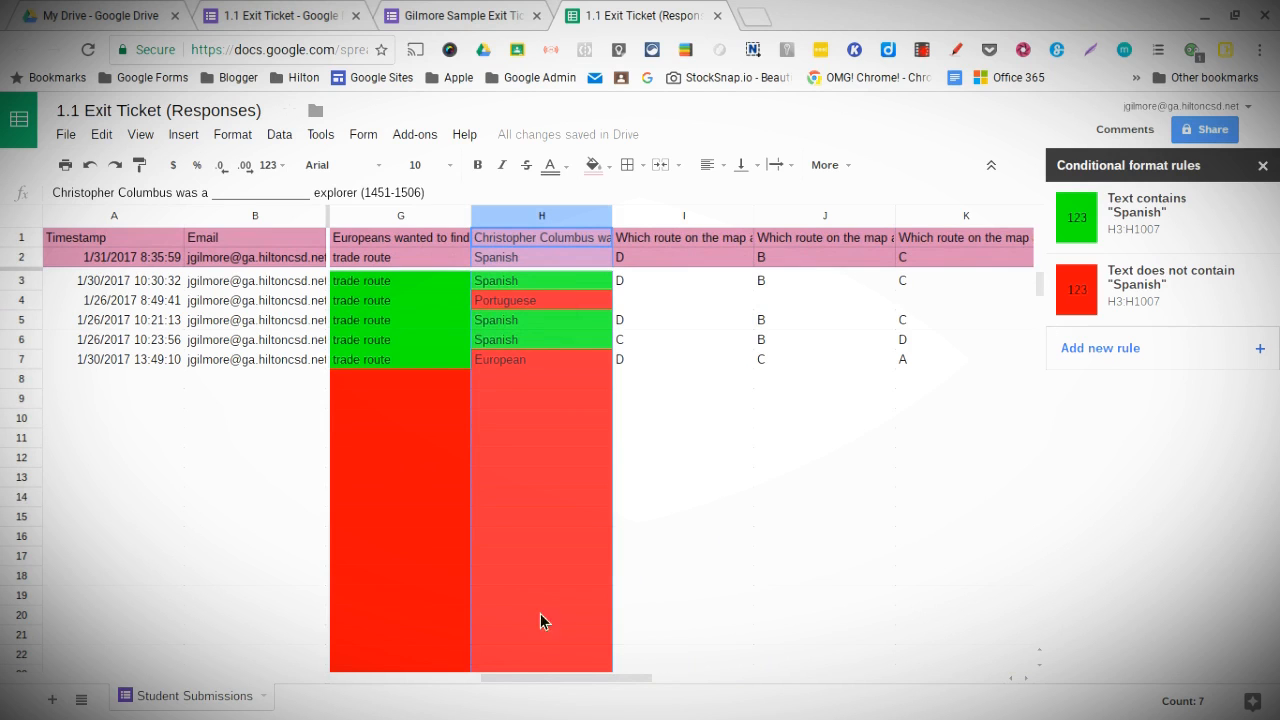
scroll(482, 698, left, 4)
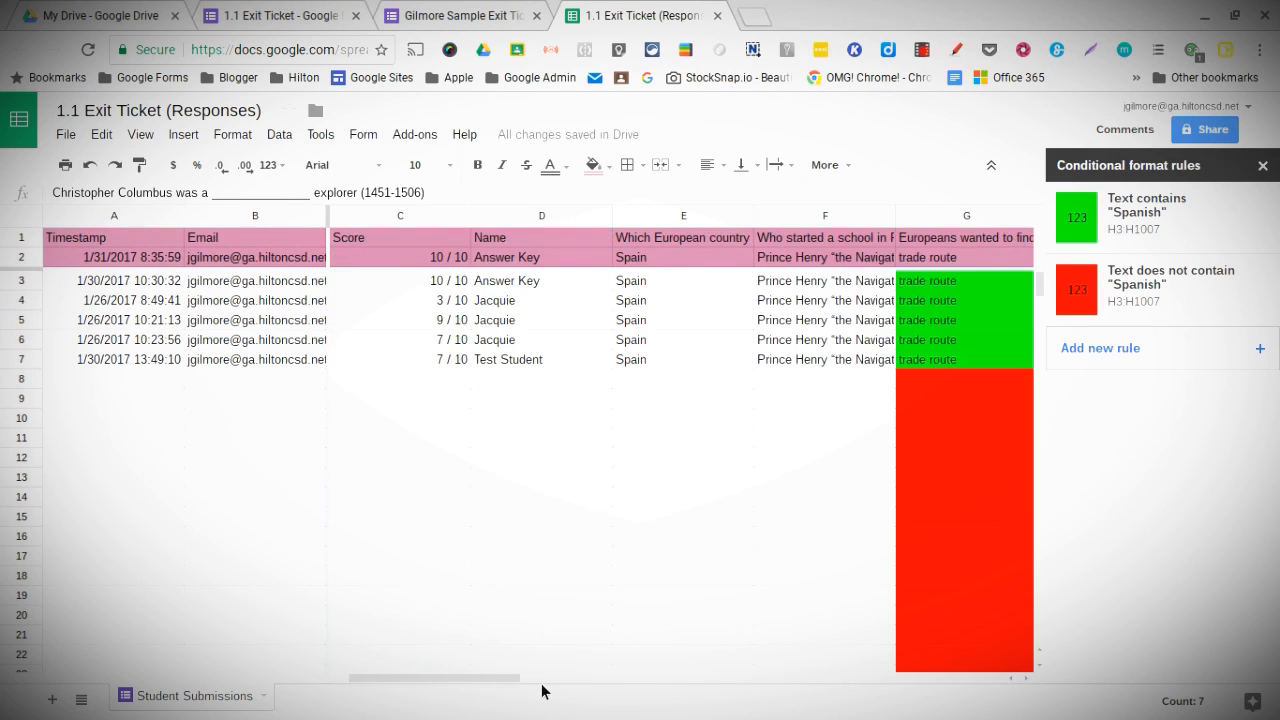
scroll(542, 692, right, 3)
click(849, 214)
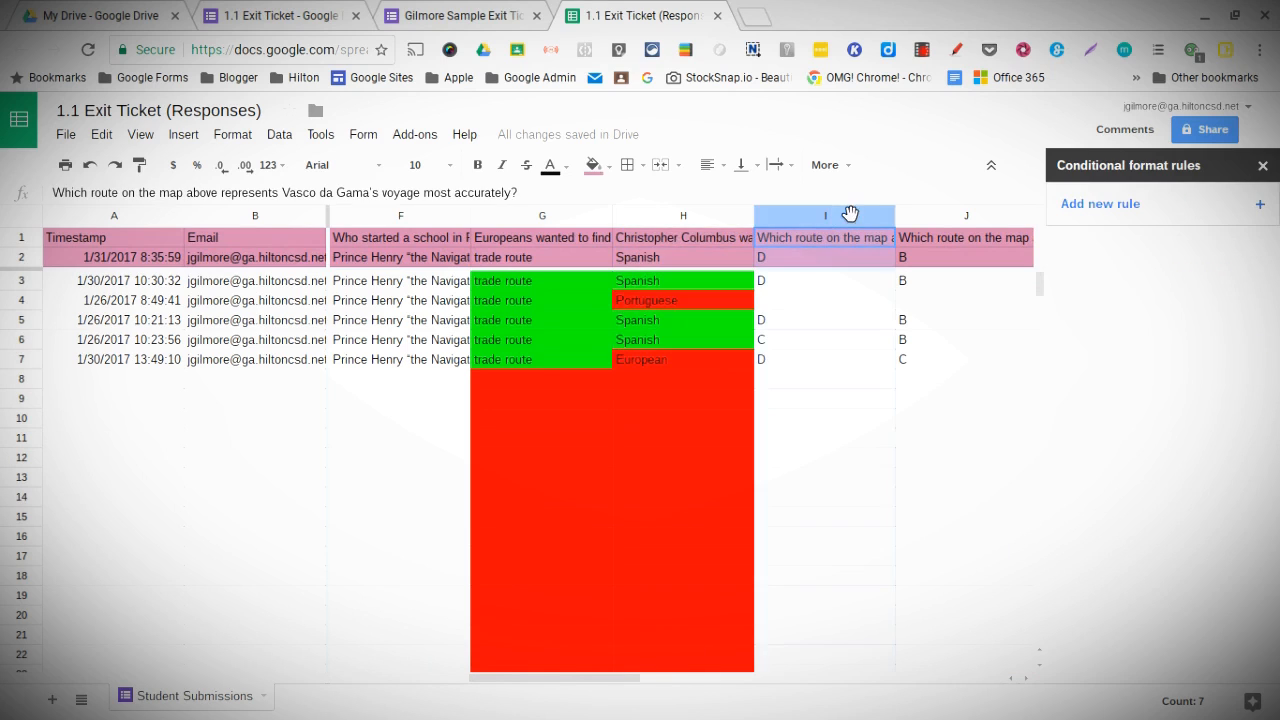
click(1100, 204)
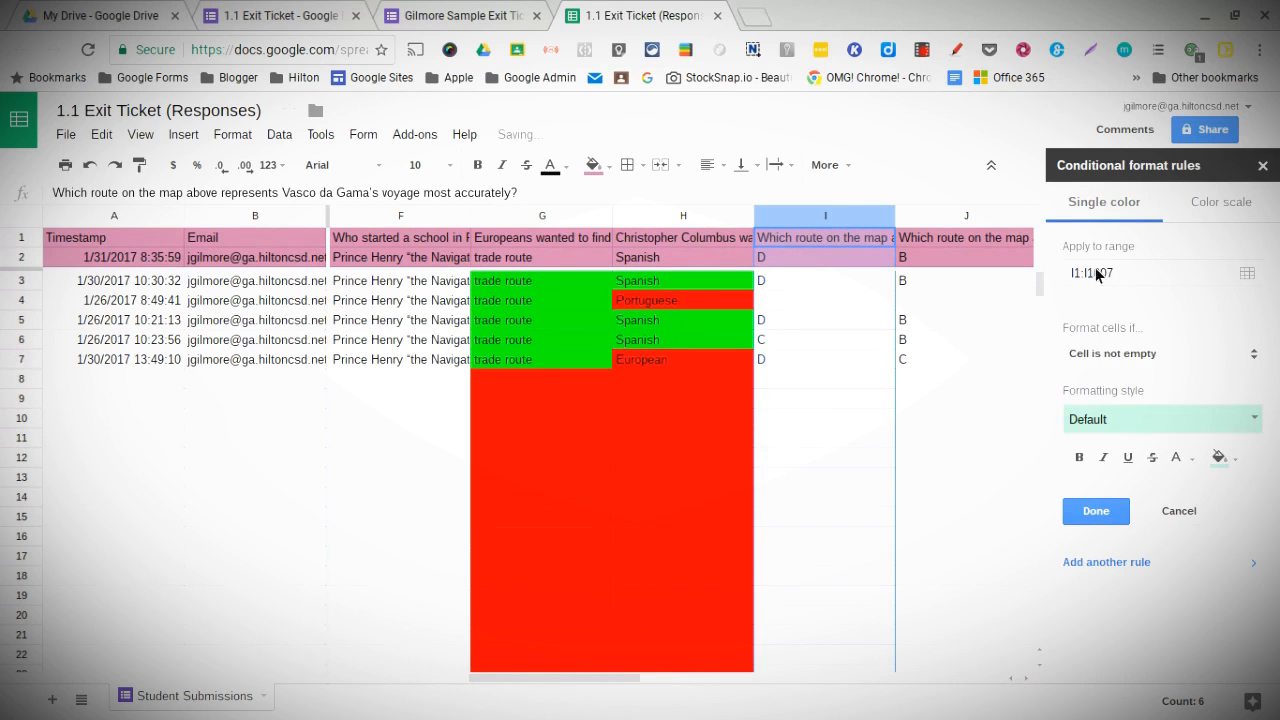
click(1103, 273)
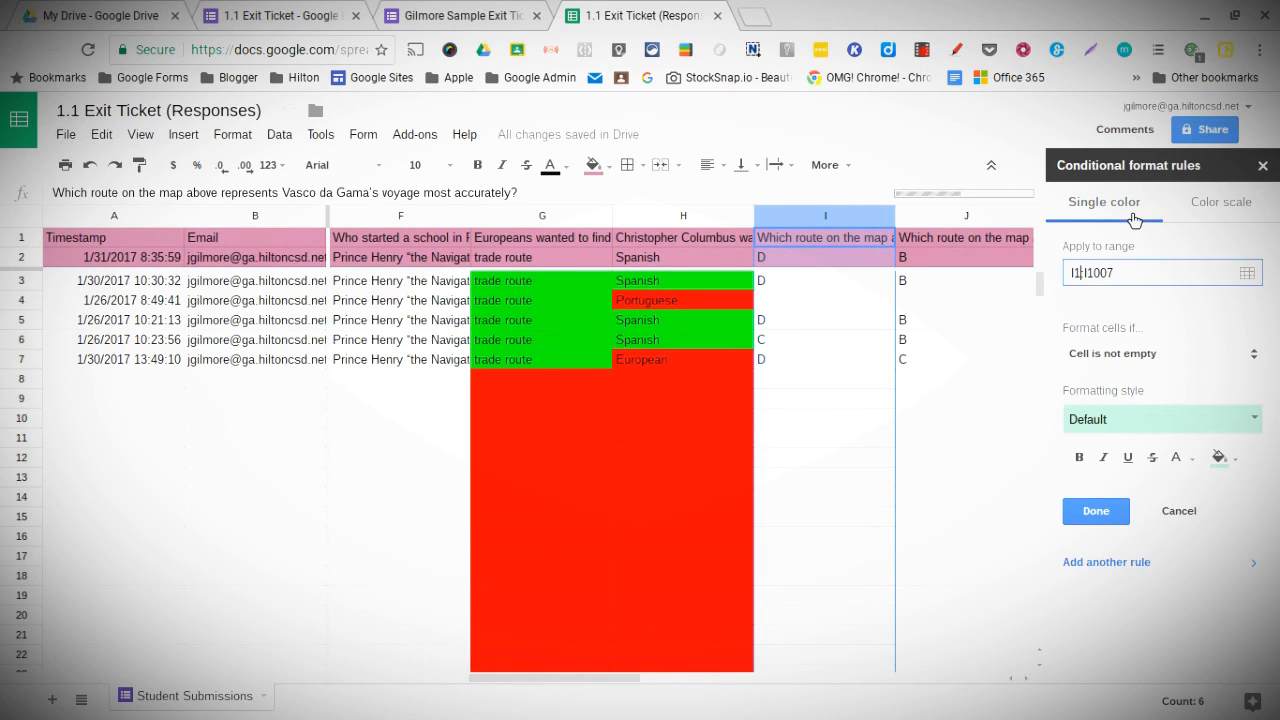
key(BackSpace)
text(3)
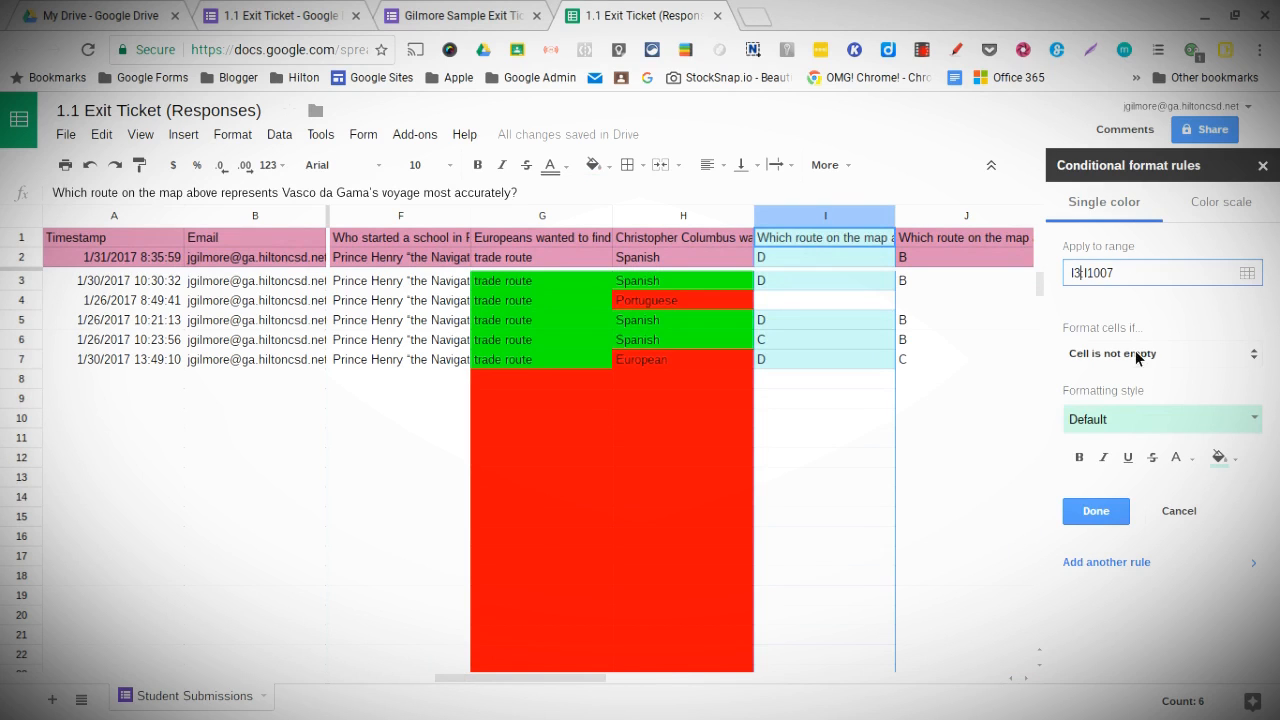
Make the rule fill cells whose text is exactly "D" with bright green
click(1135, 352)
click(1130, 485)
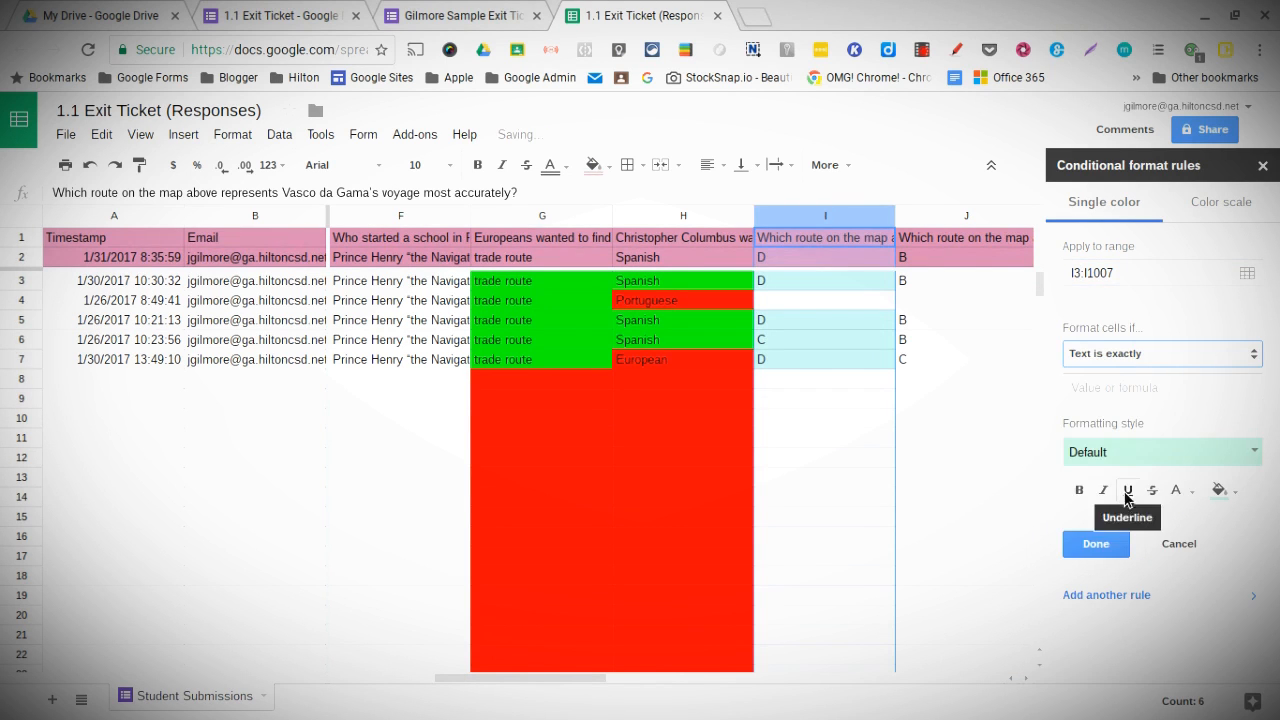
click(1151, 392)
text(D)
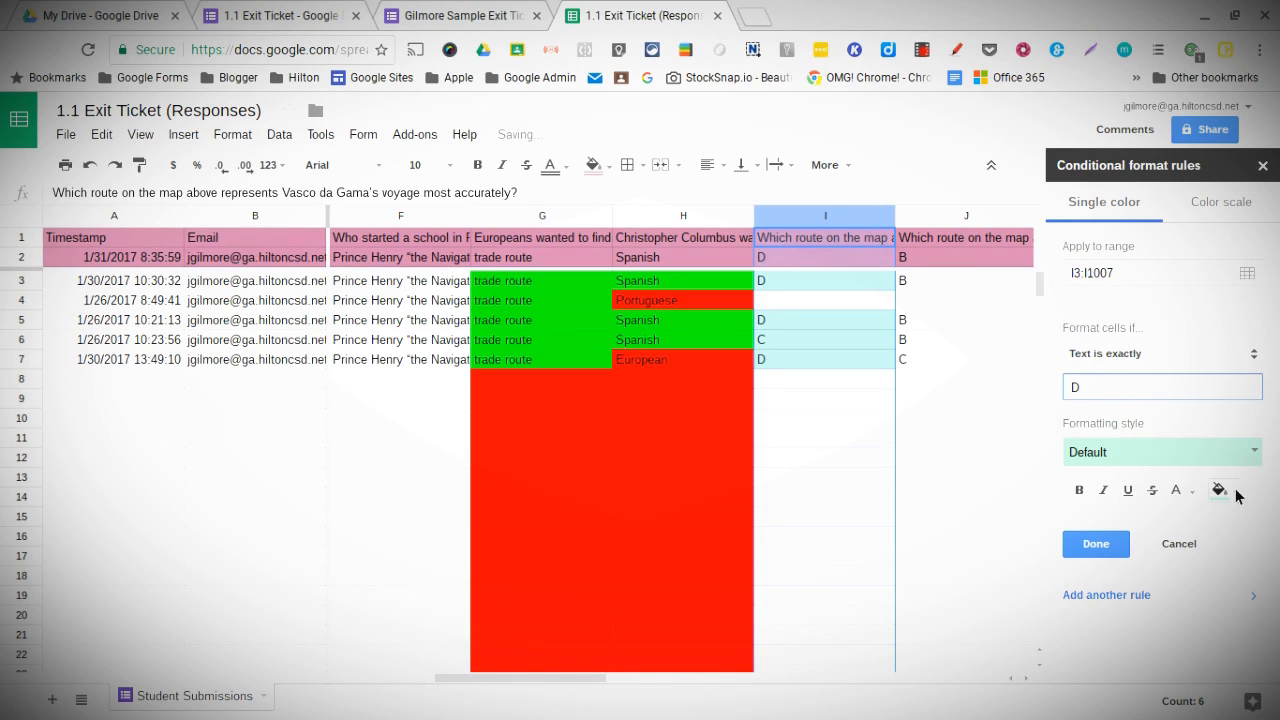
click(1220, 490)
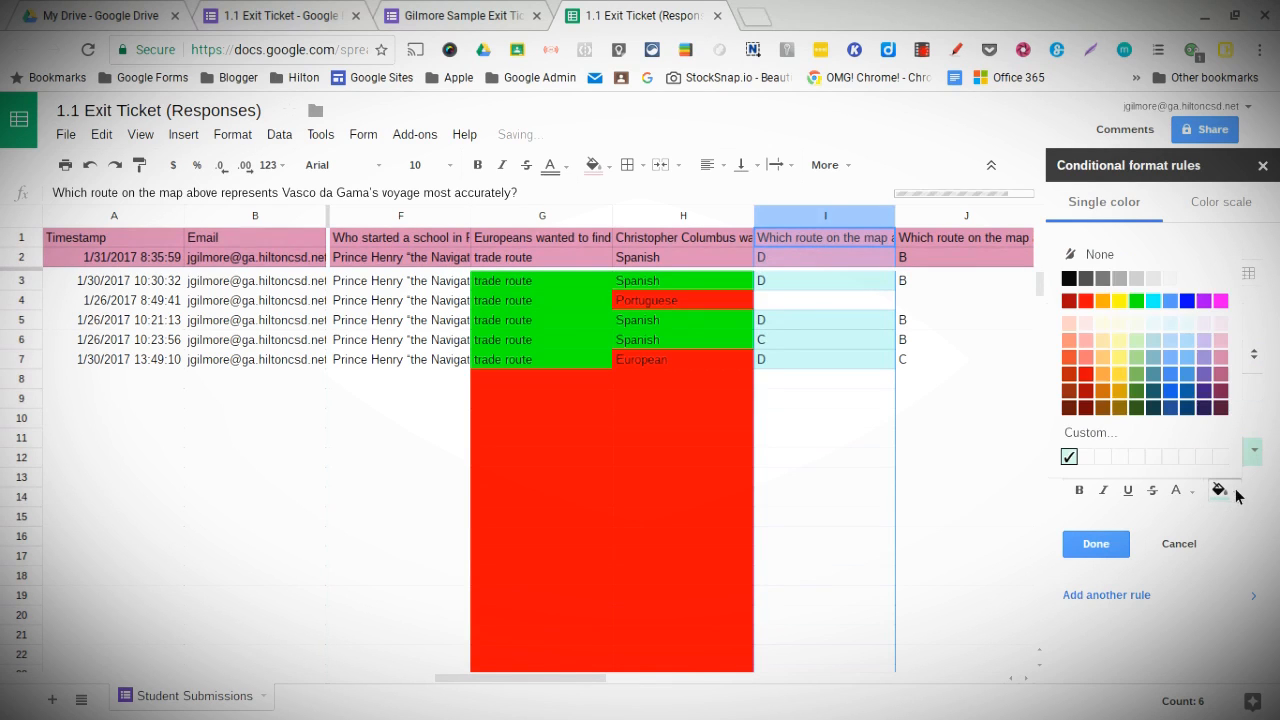
click(1138, 299)
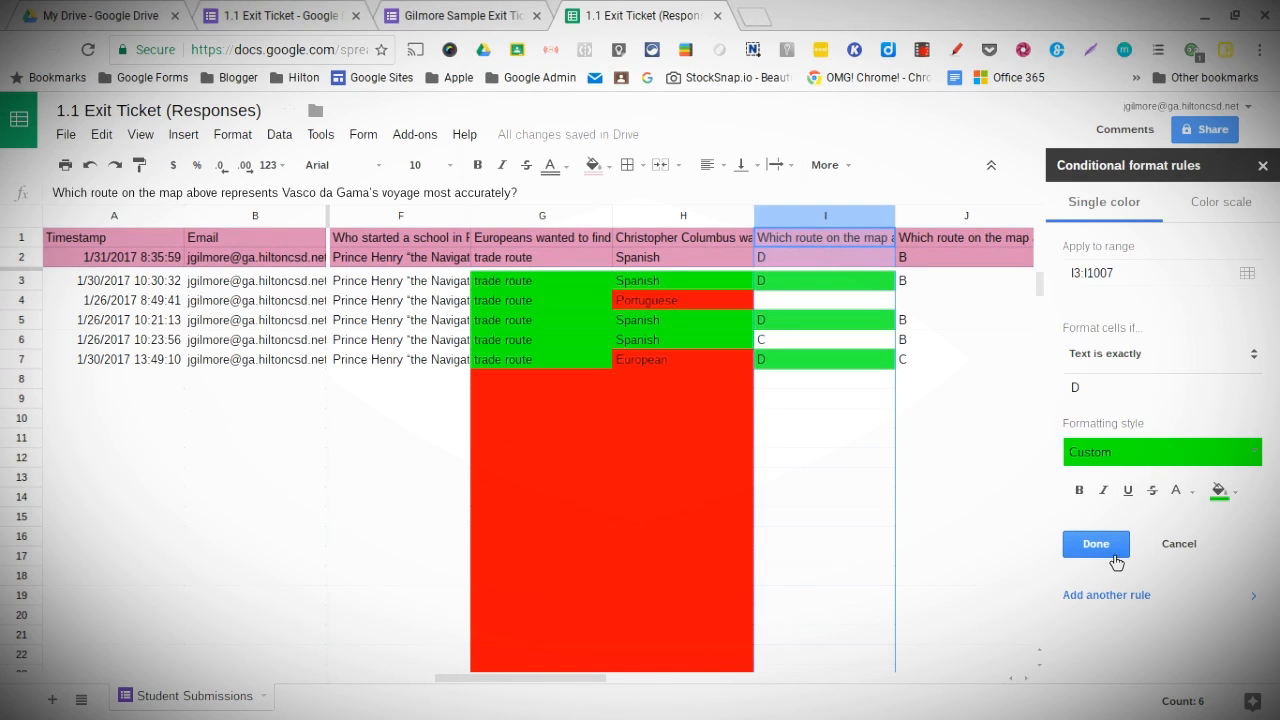
Add a second rule for I3:I1007 that fills cells whose text does not contain "D" with red, and save the rules
click(1108, 548)
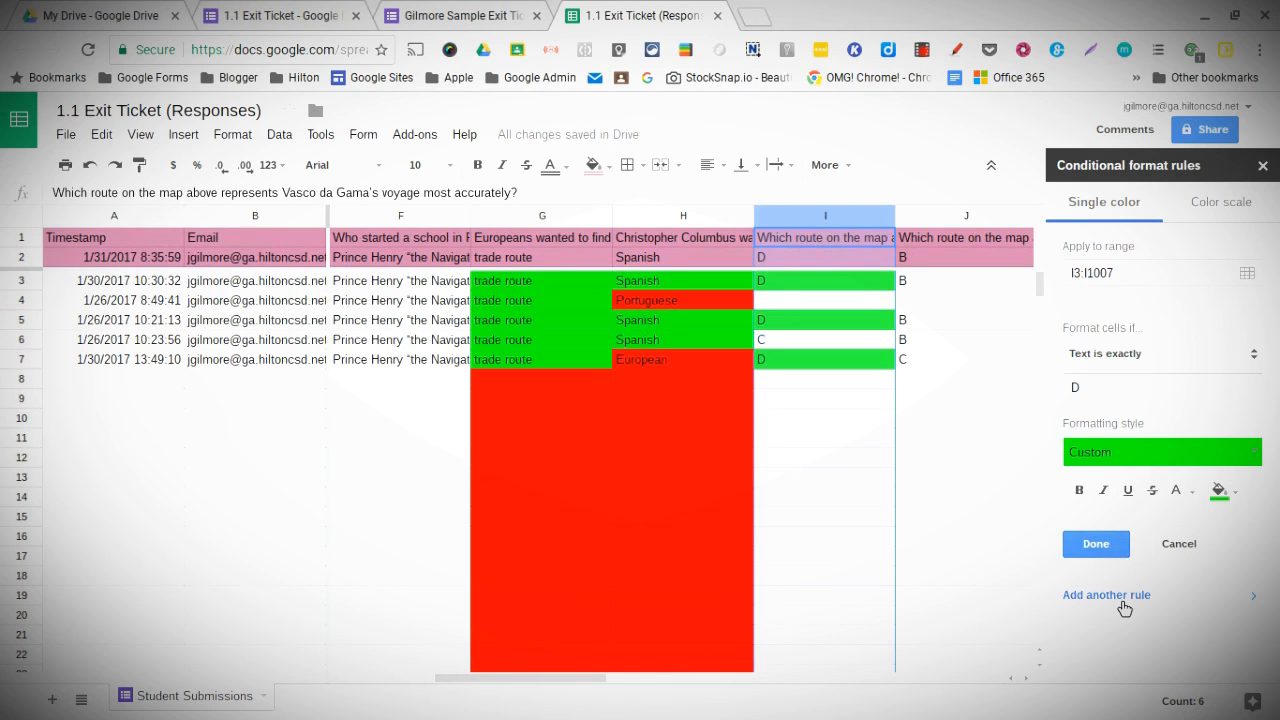
click(1113, 355)
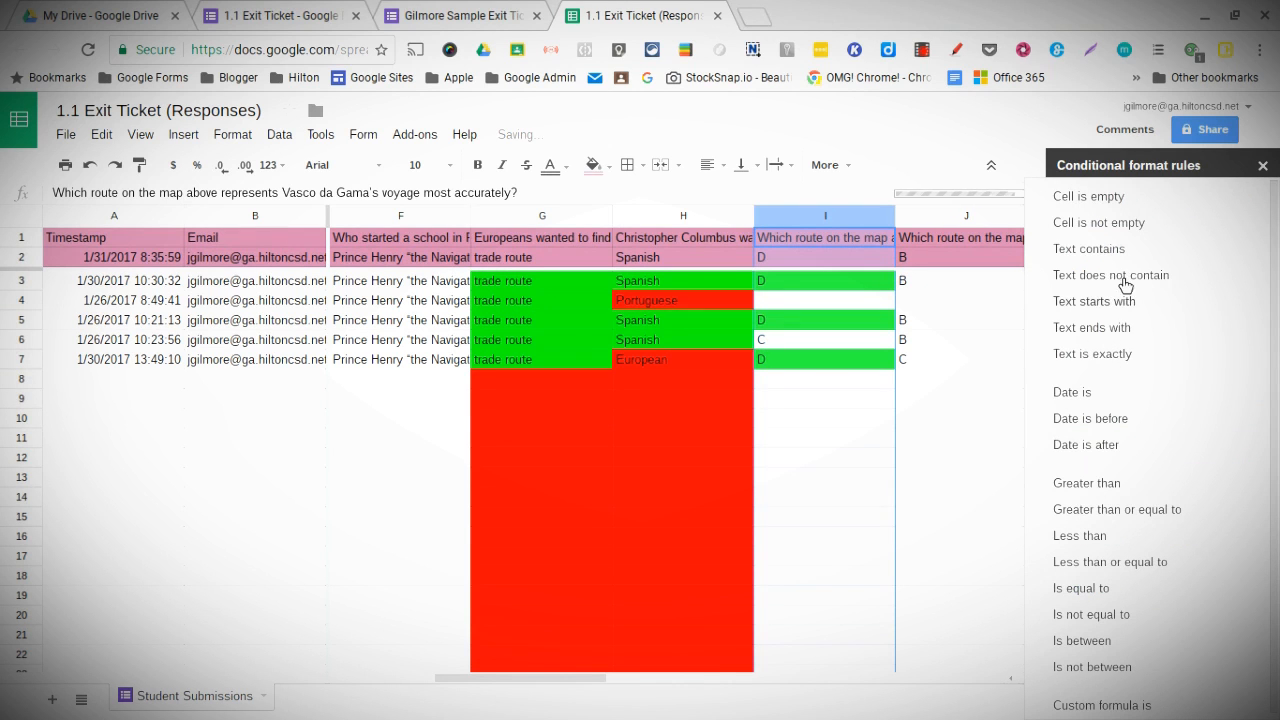
click(1124, 276)
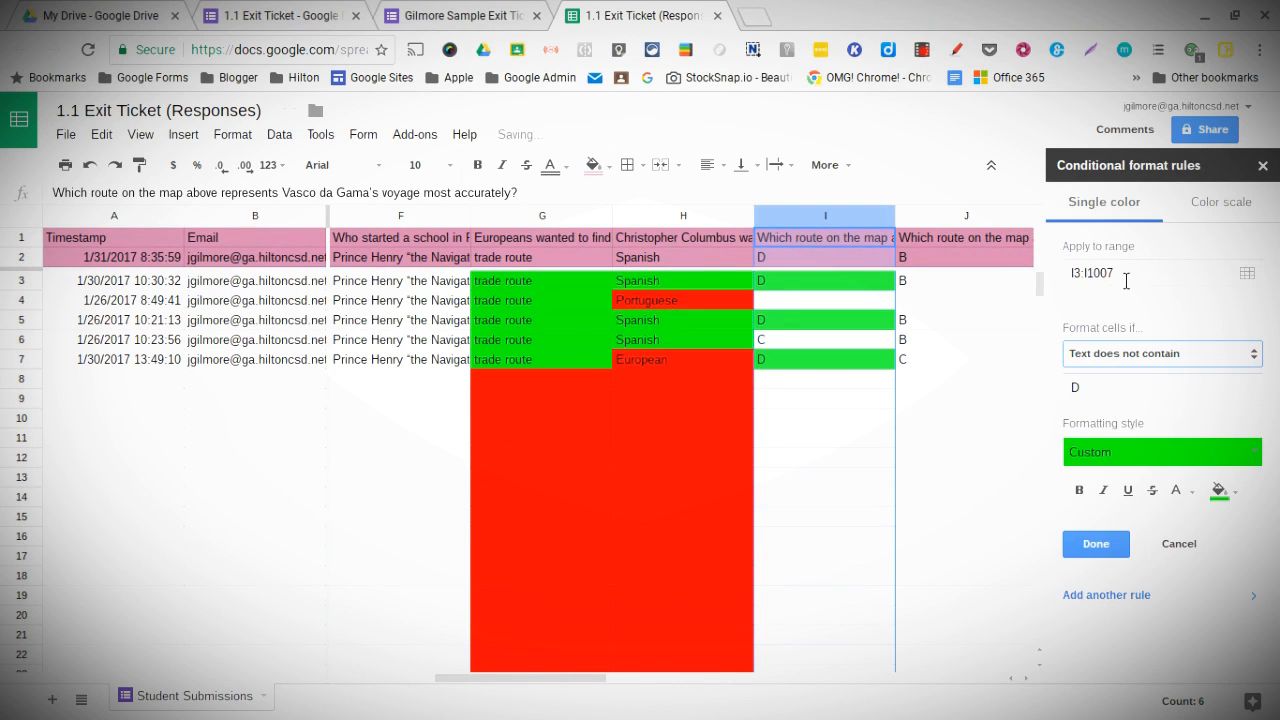
click(1122, 549)
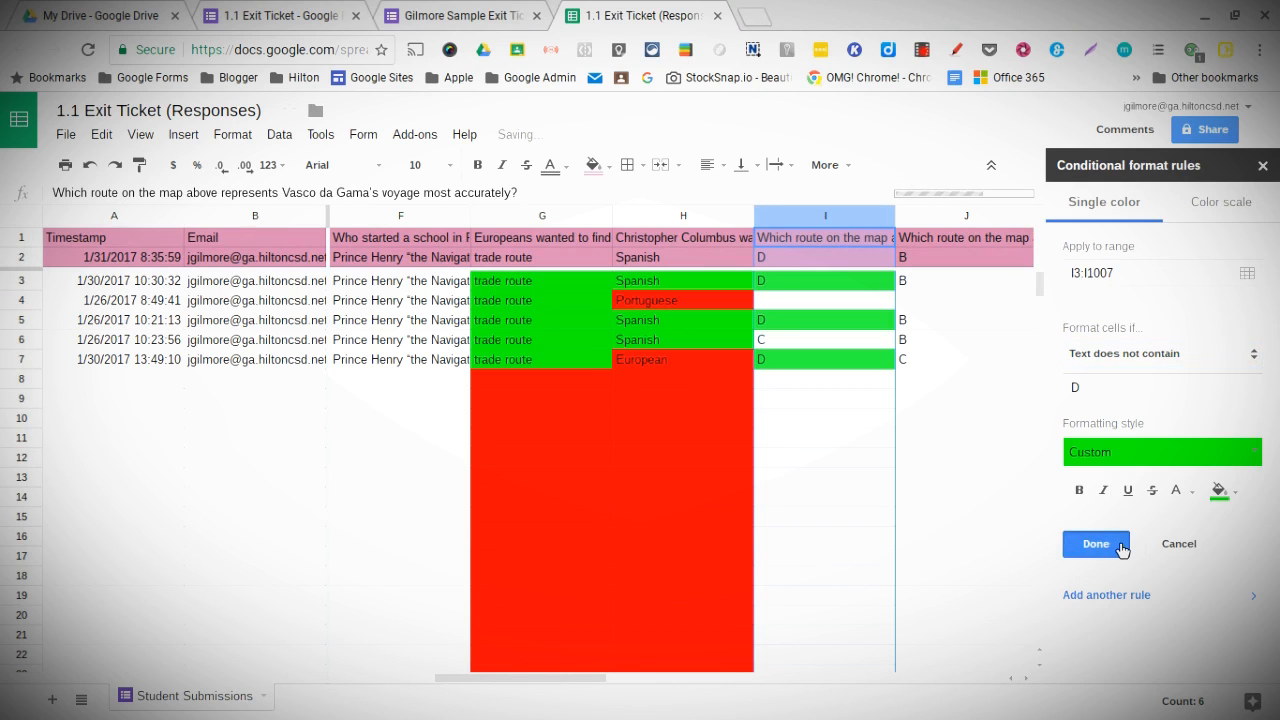
click(1220, 489)
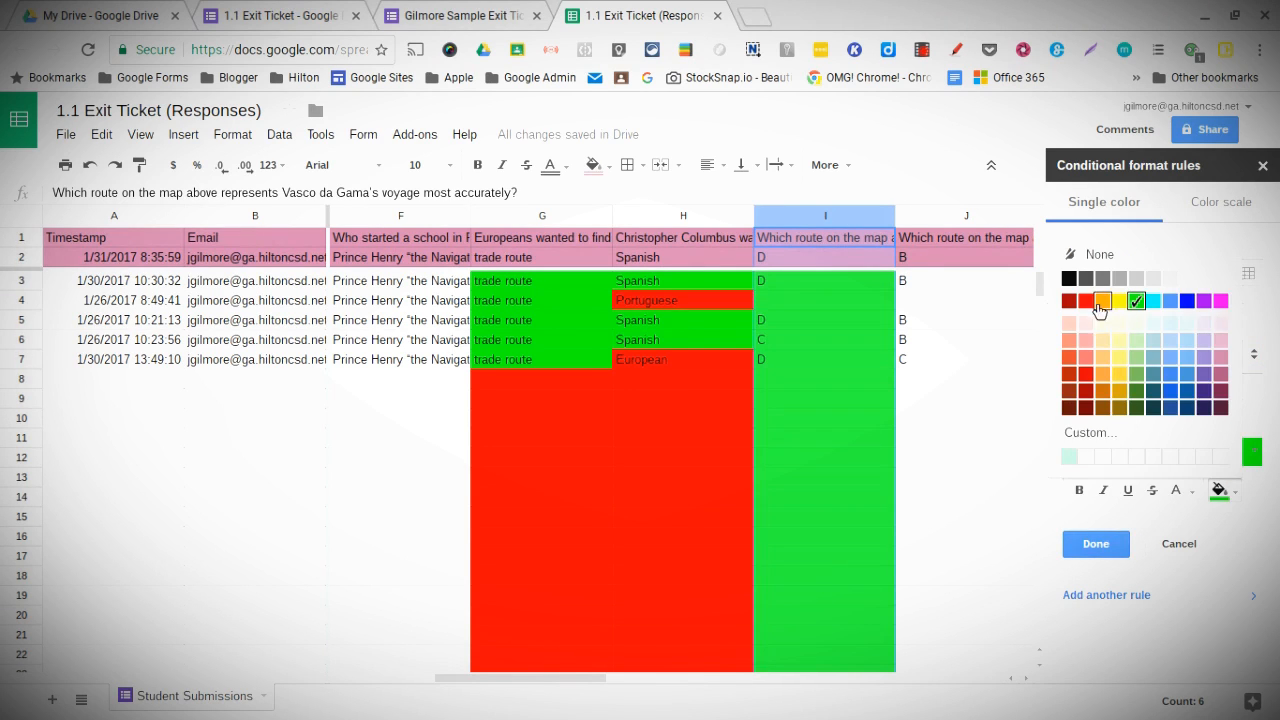
click(1090, 302)
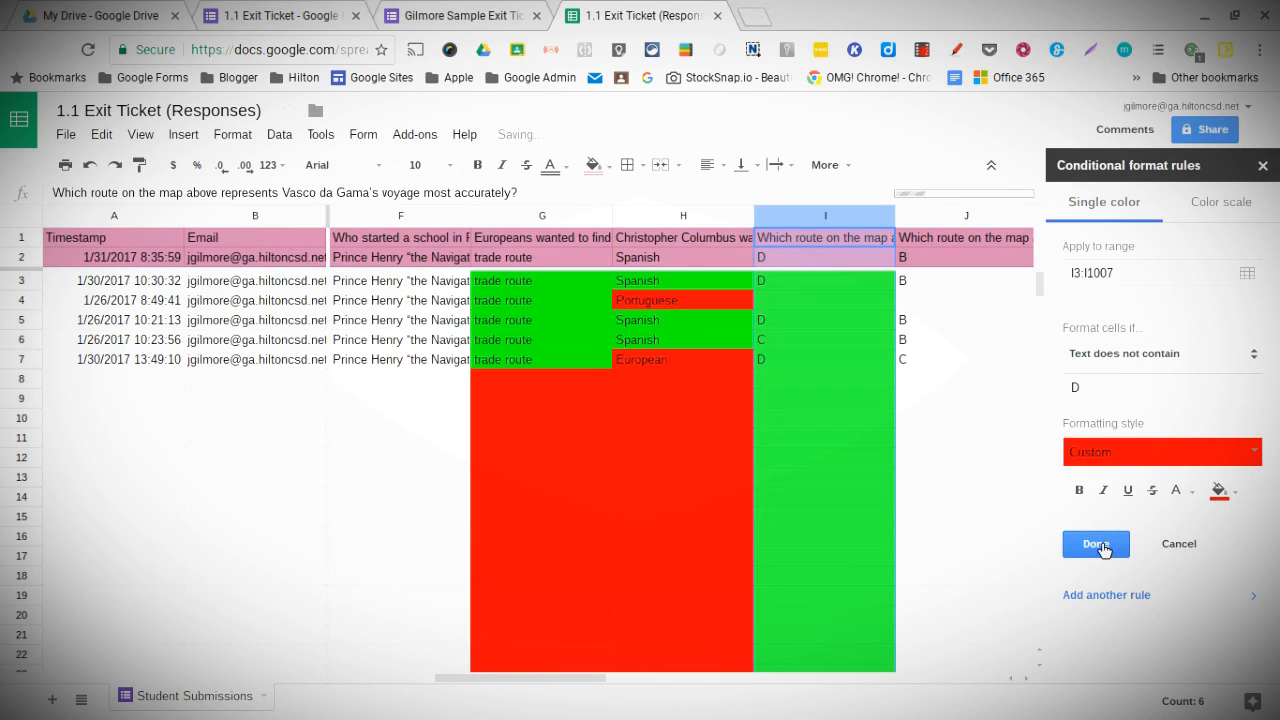
click(1102, 541)
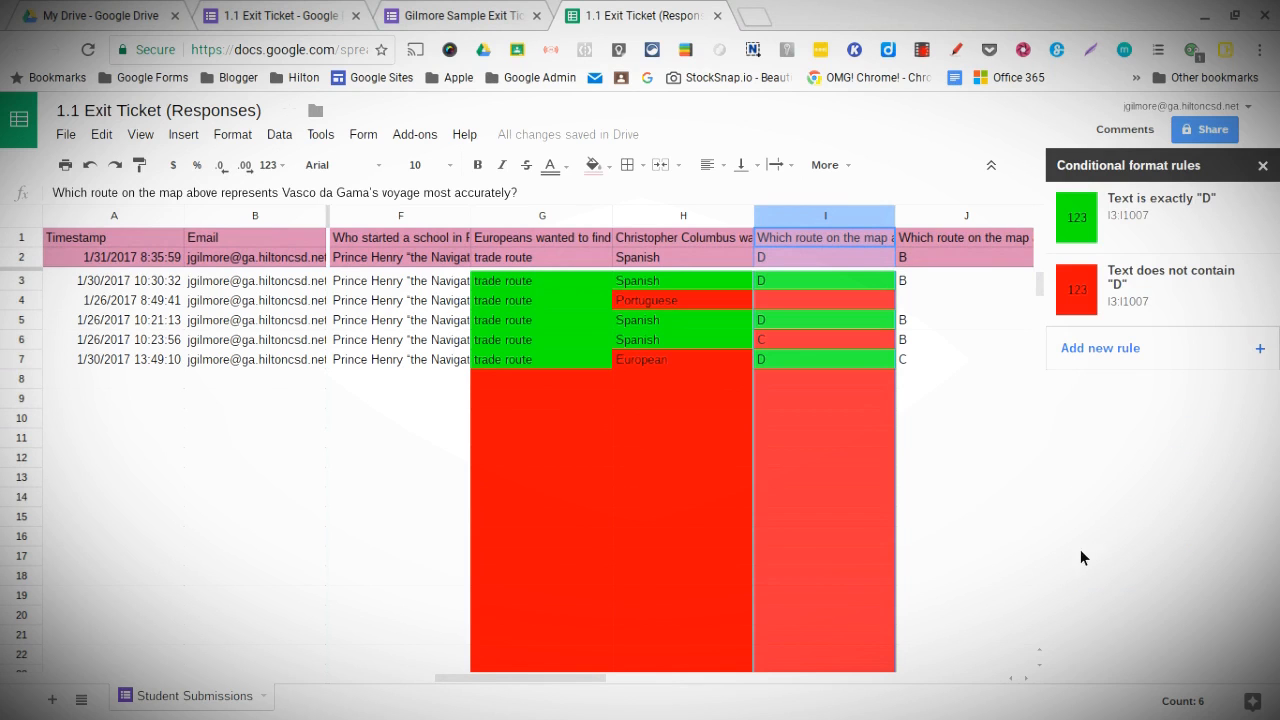
Prefix the answer key's Columbian Exchange answer in cell L2 with "%cb" so it reads "%cb Option 1, Option 2, Option 4"
click(433, 557)
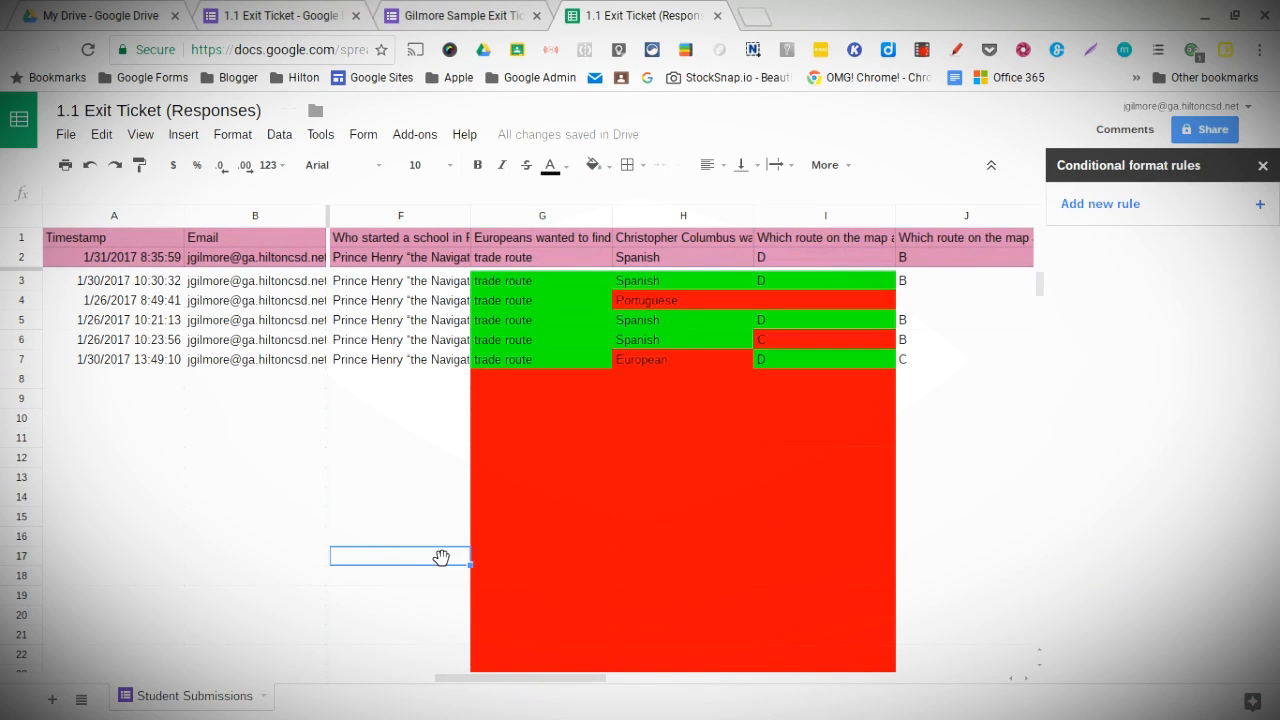
drag(566, 678, 720, 700)
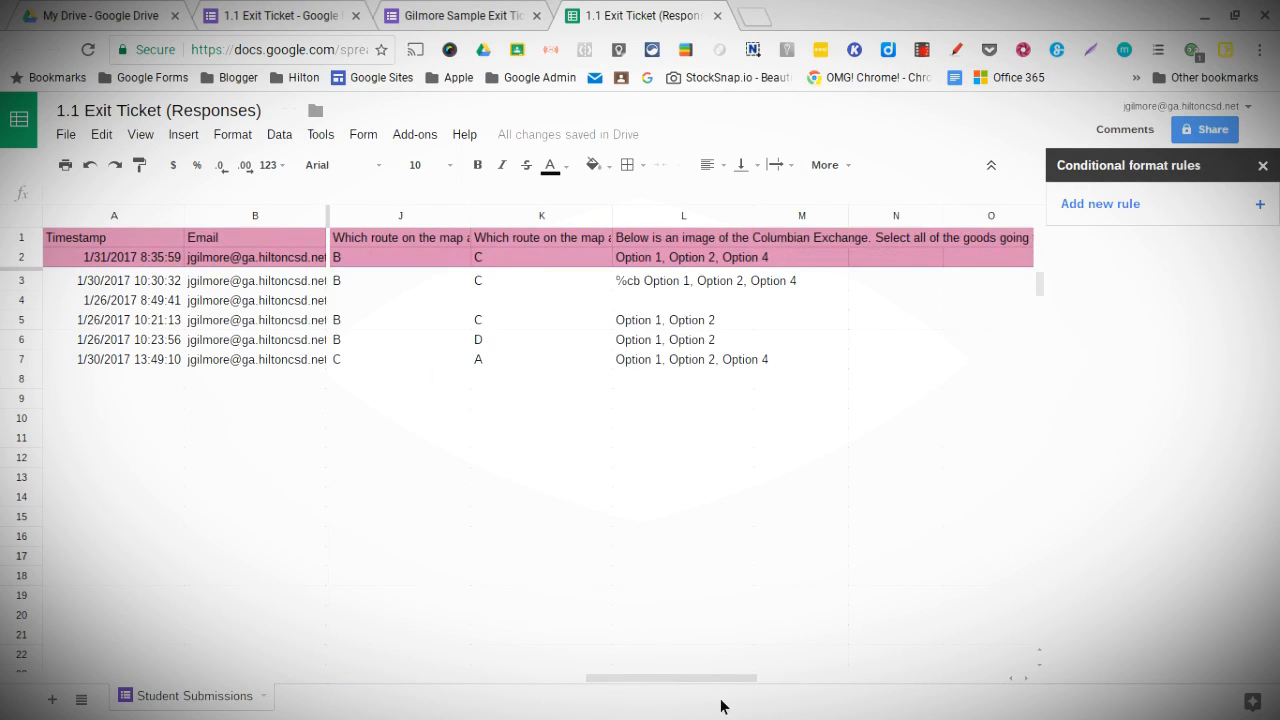
click(665, 258)
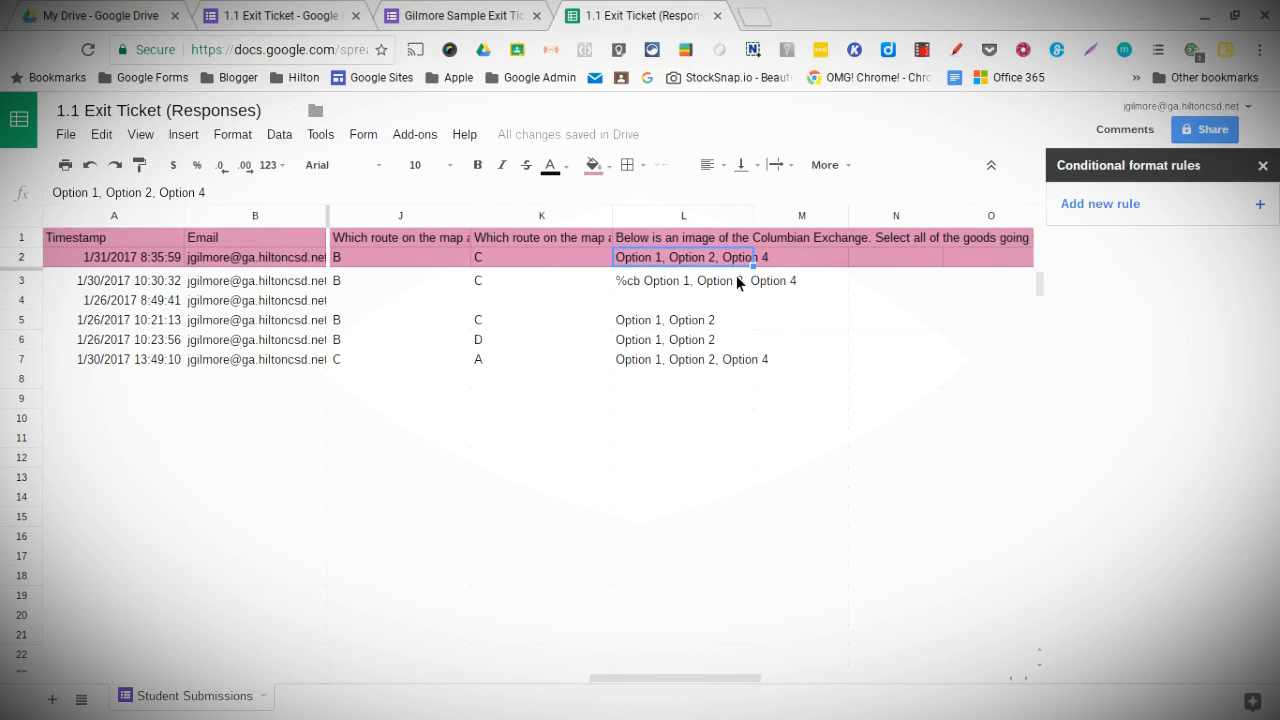
double_click(628, 262)
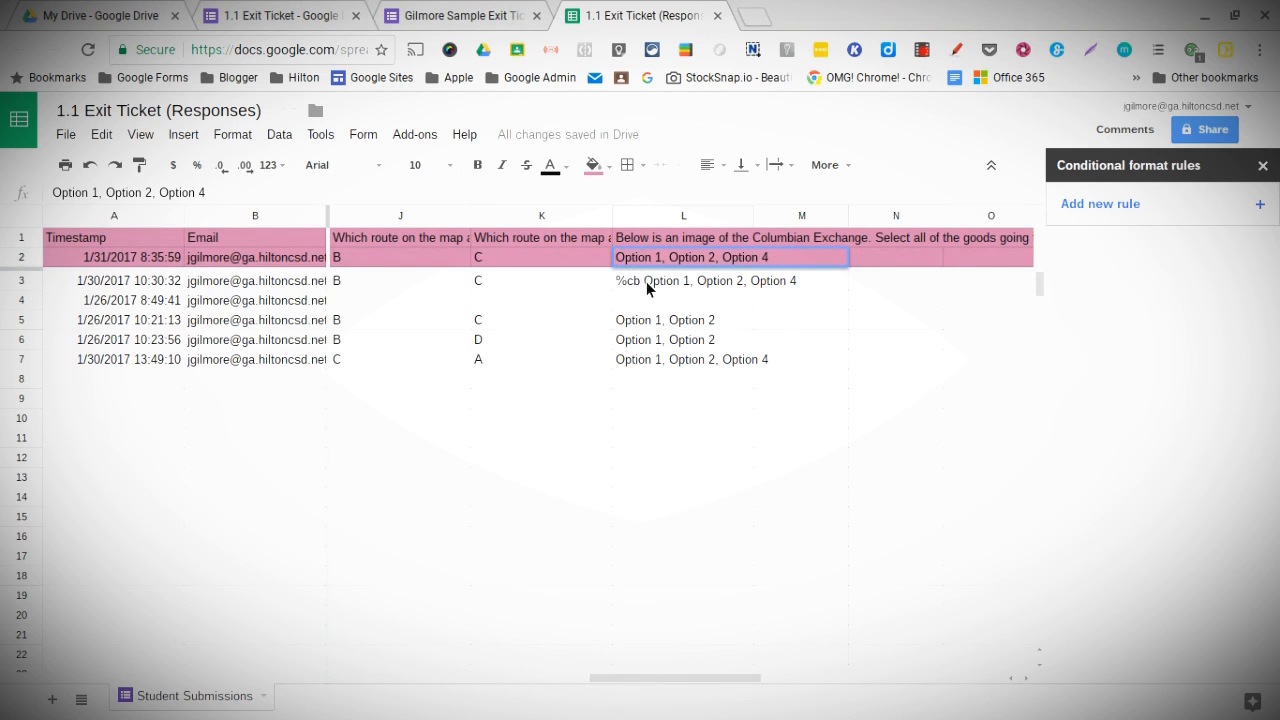
text(%CB)
key(BackSpace)
key(BackSpace)
text(cb)
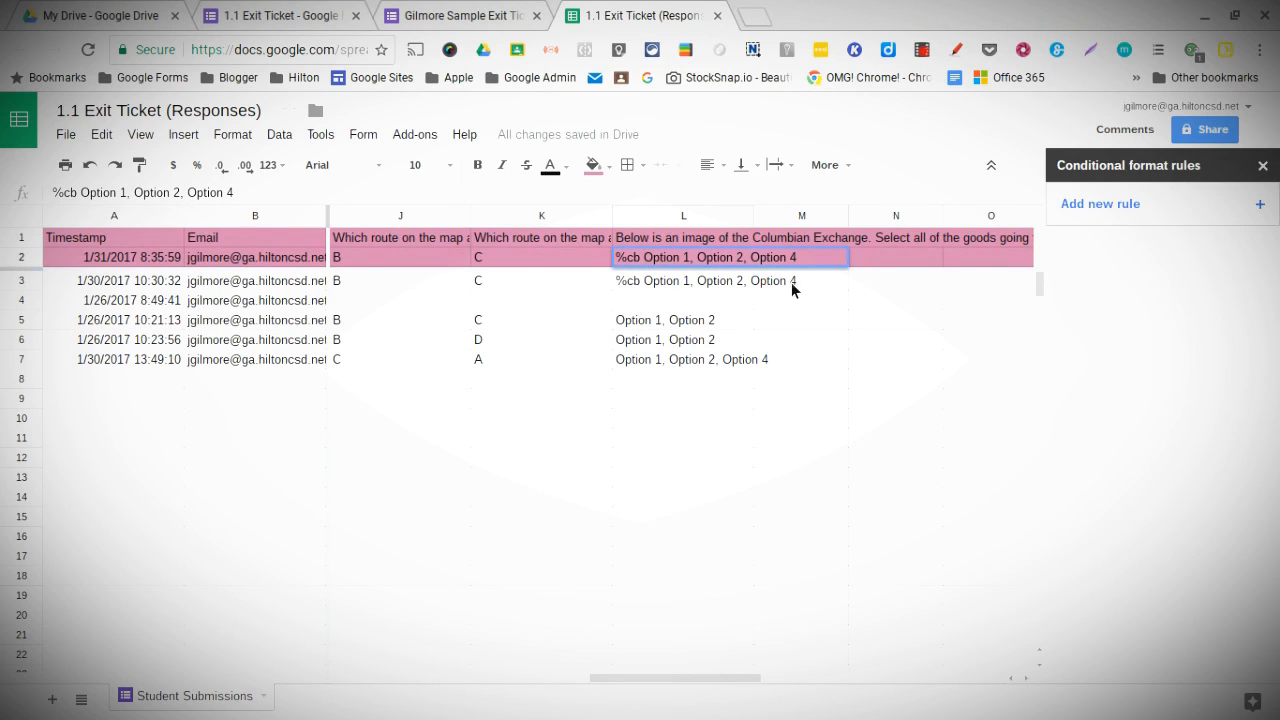
click(669, 422)
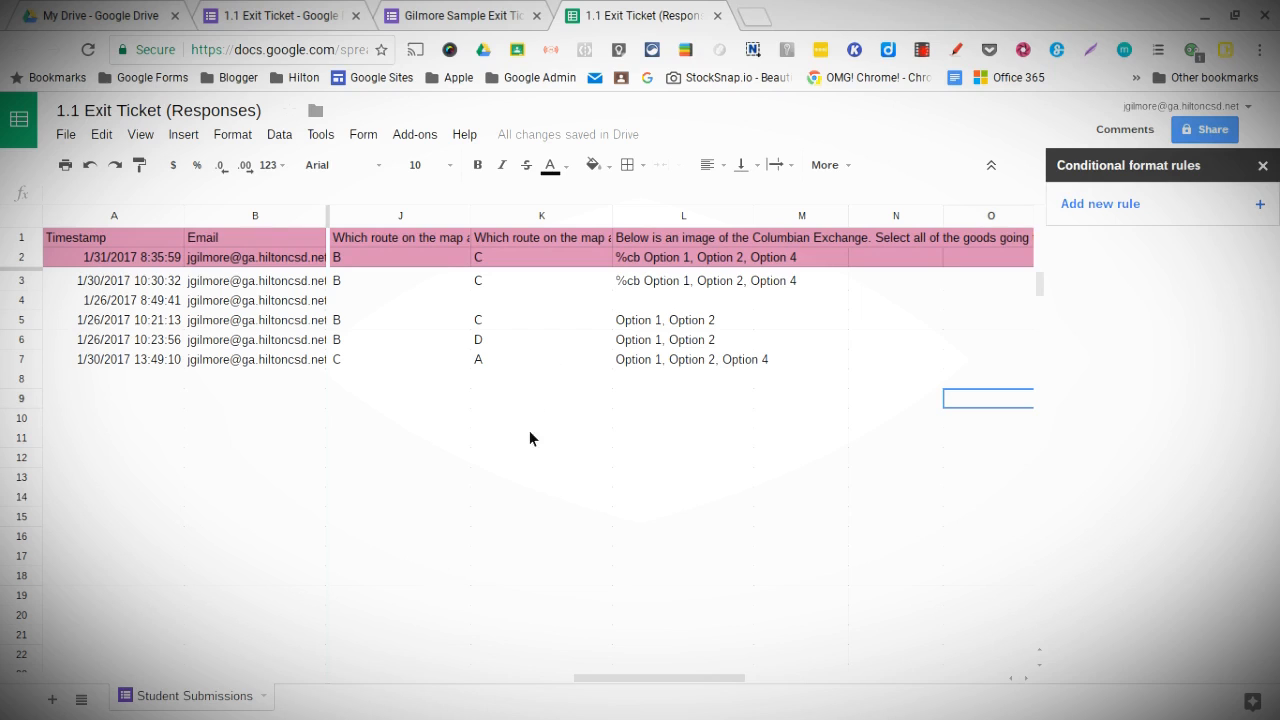
Start grading the assignment with the Flubaroo add-on, keeping the Email question's grading option as Identifies Student
click(418, 138)
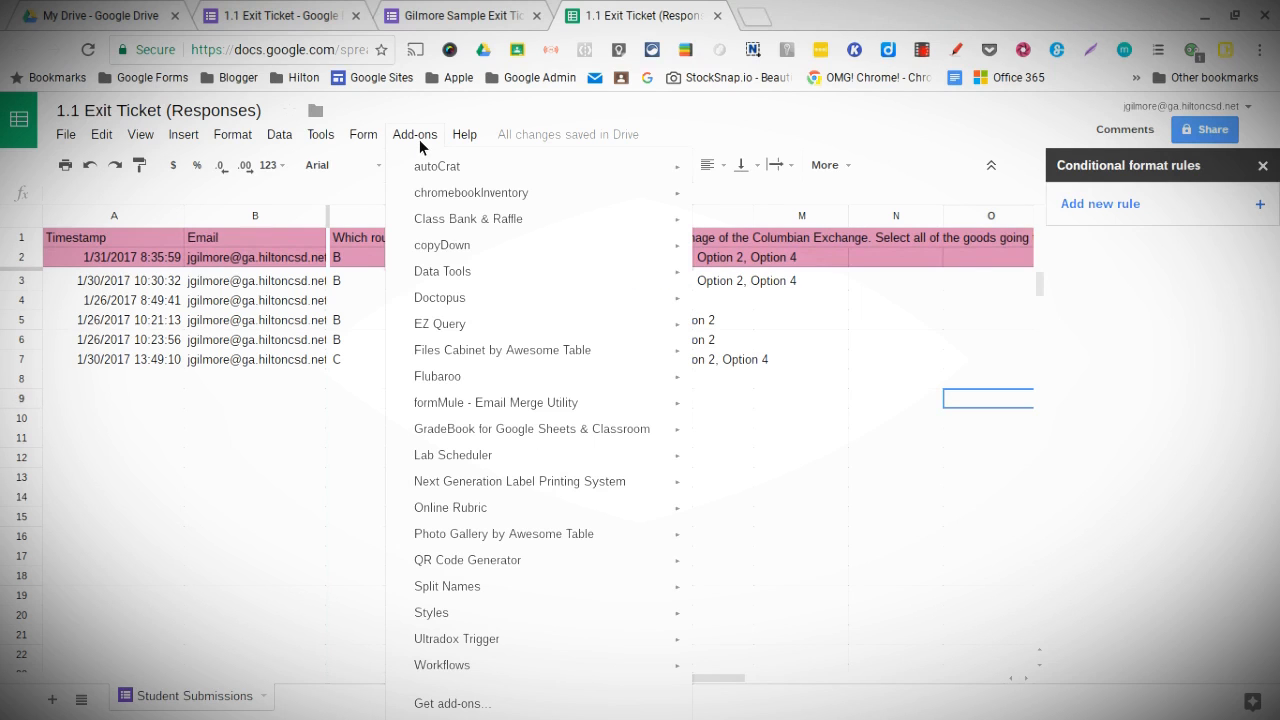
mouse_move(491, 383)
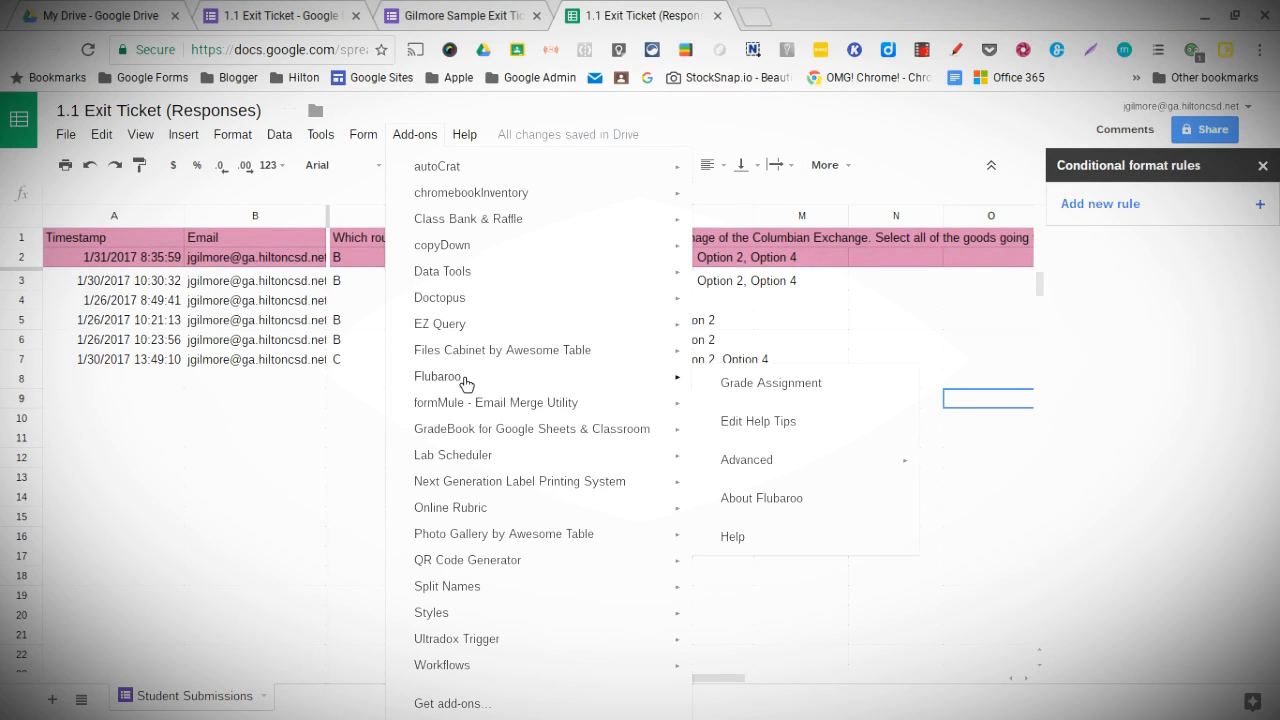
click(456, 704)
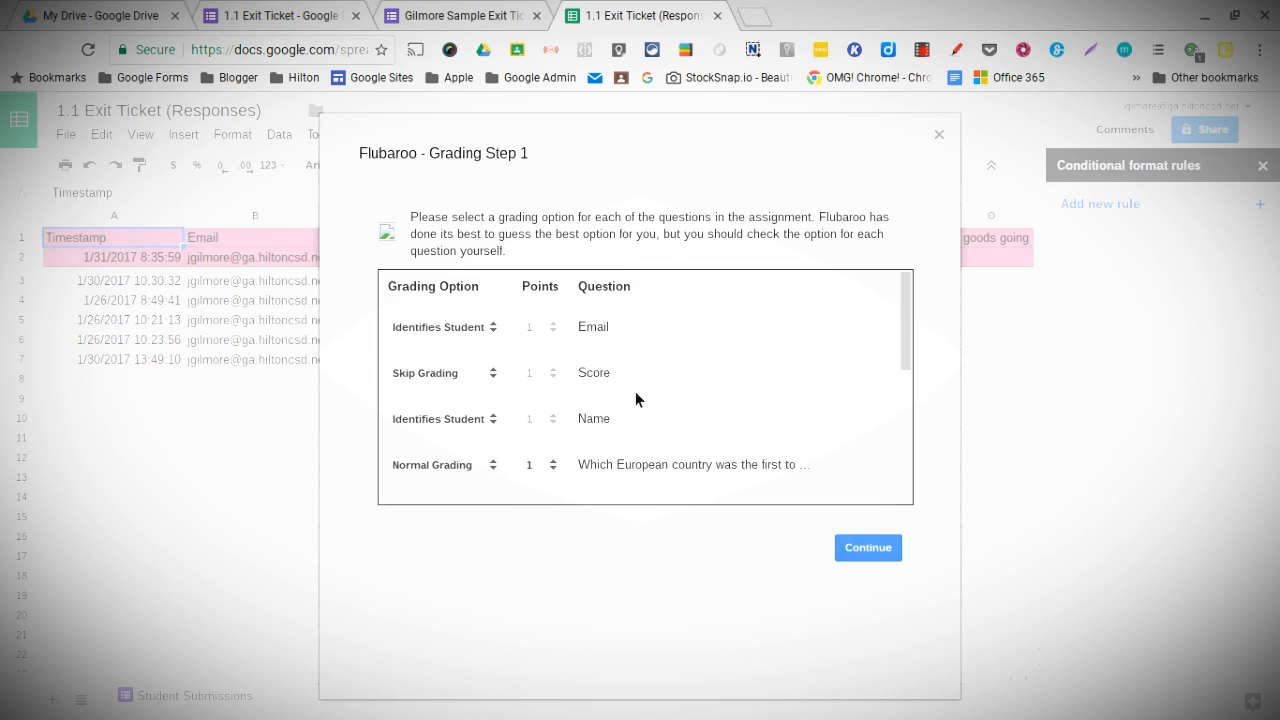
click(459, 333)
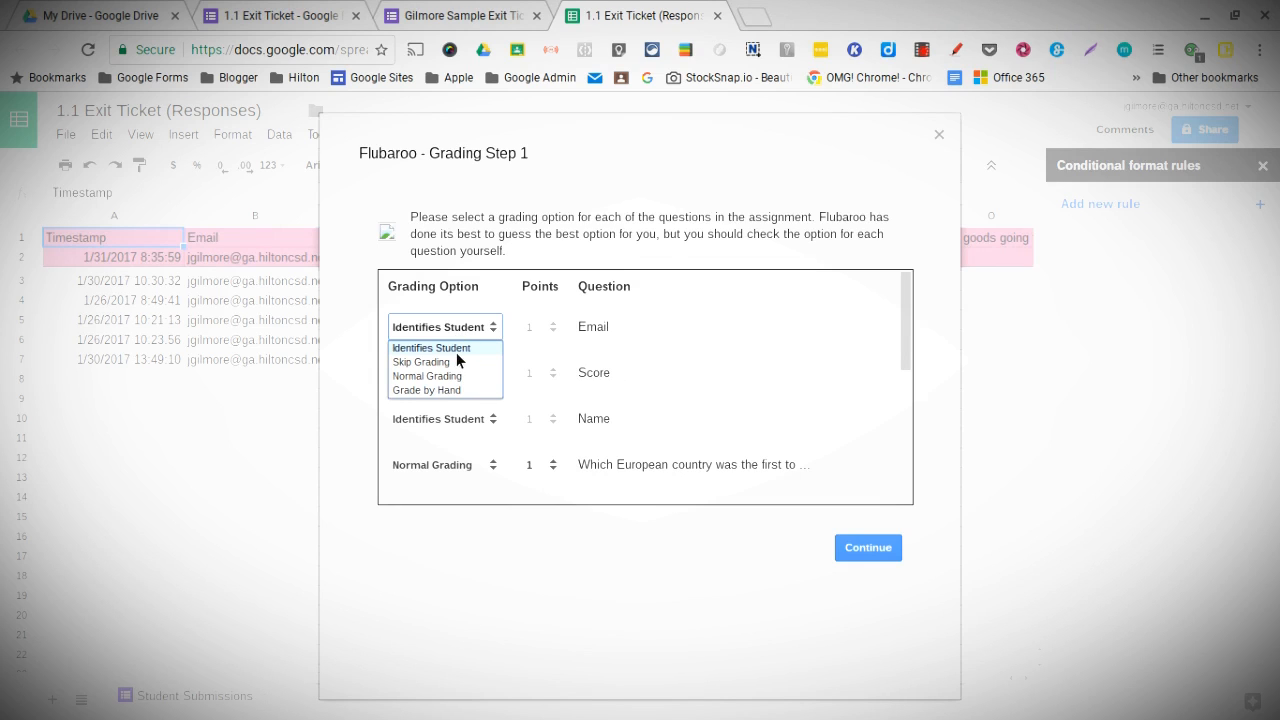
click(457, 360)
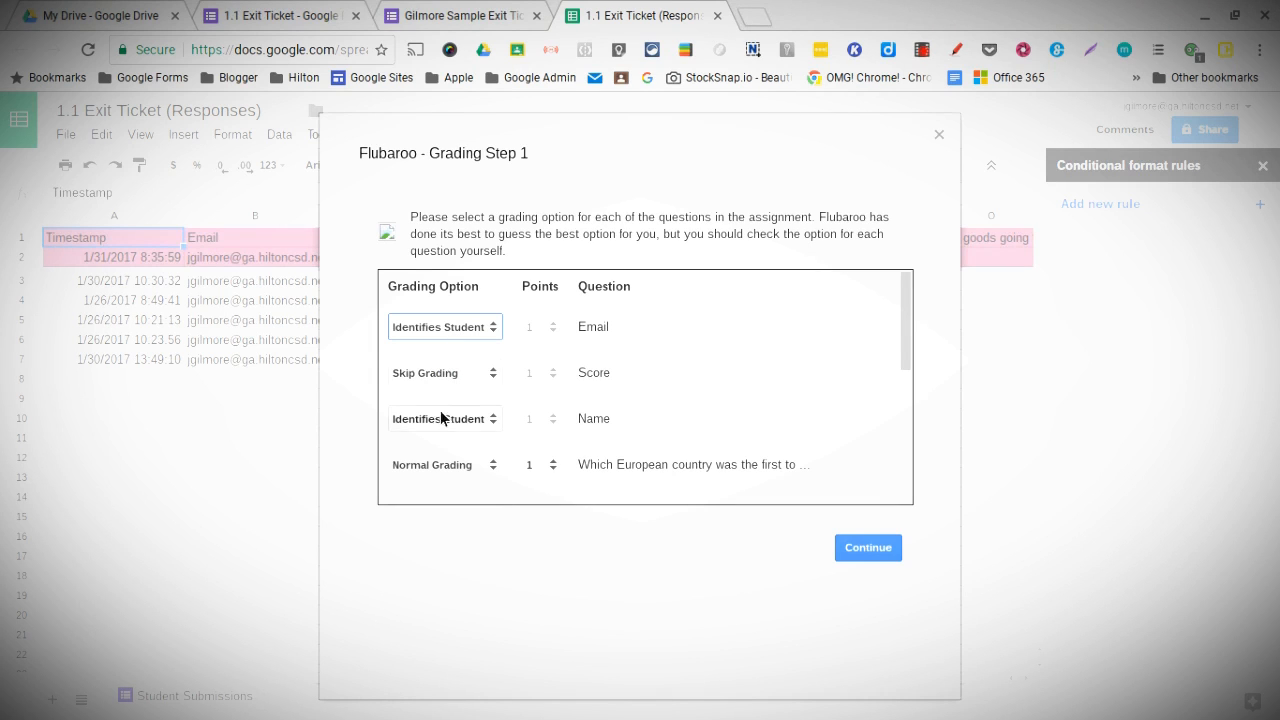
Make the Columbian Exchange question worth 3 points under Normal Grading and continue to the answer key selection
scroll(465, 423, down, 1)
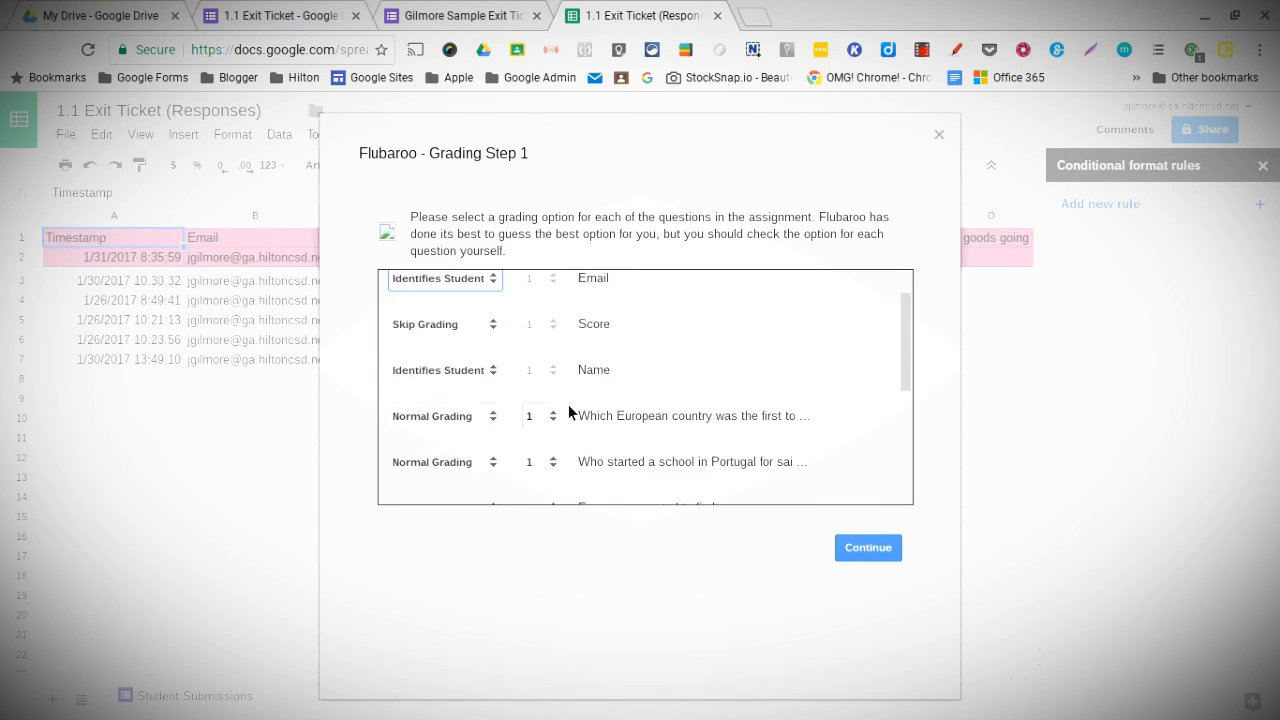
scroll(447, 438, down, 2)
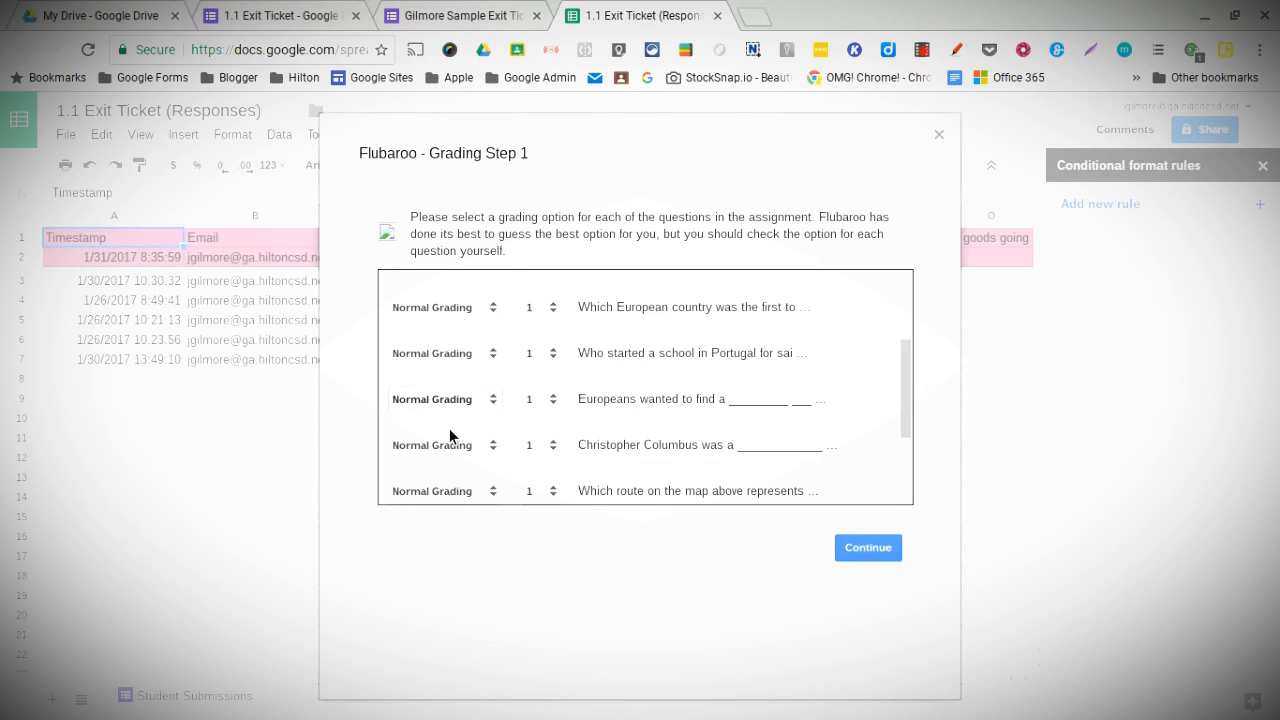
scroll(449, 428, down, 3)
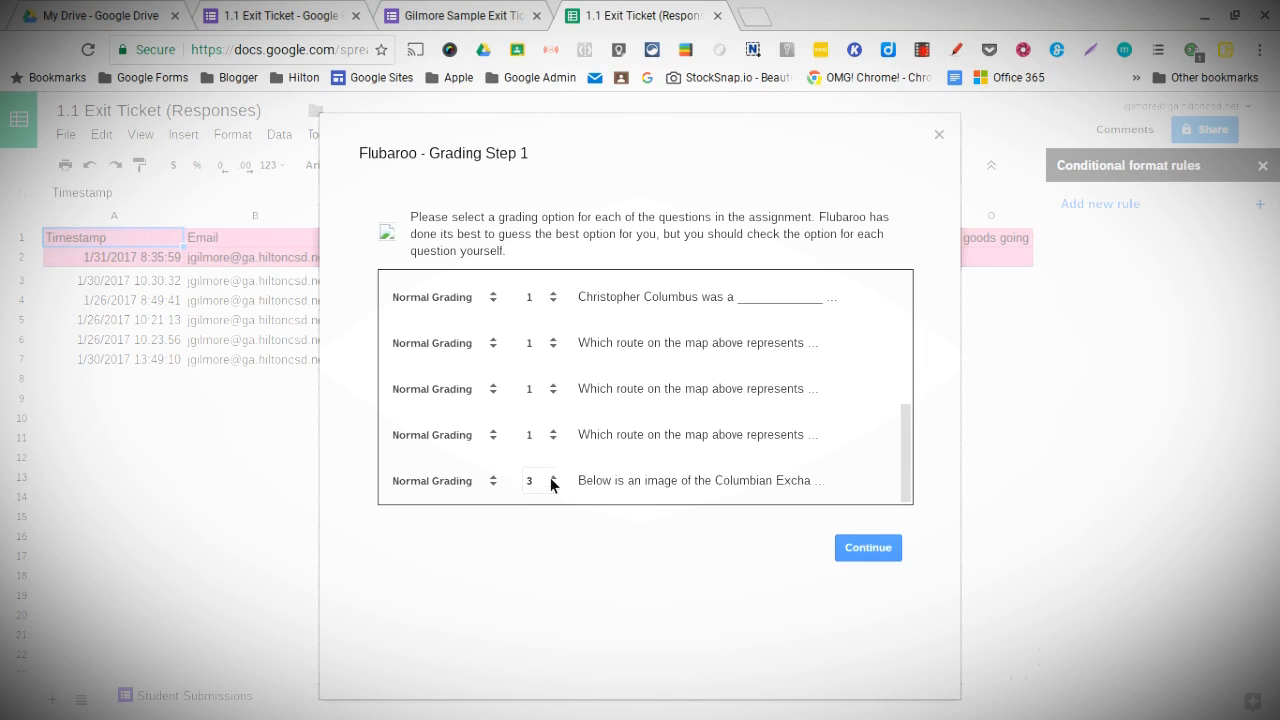
click(877, 551)
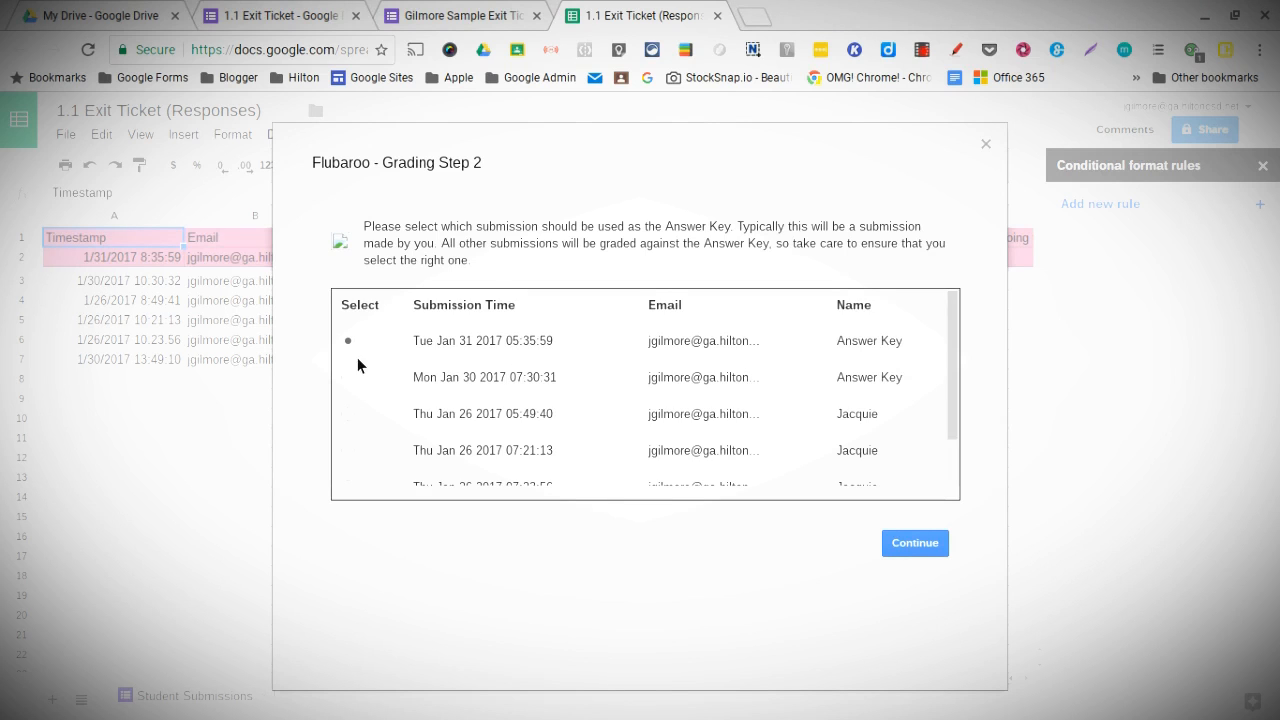
Grade all submissions against the Jan 31 2017 Answer Key submission and dismiss the grading complete notice
scroll(424, 388, down, 1)
scroll(401, 350, up, 1)
click(911, 545)
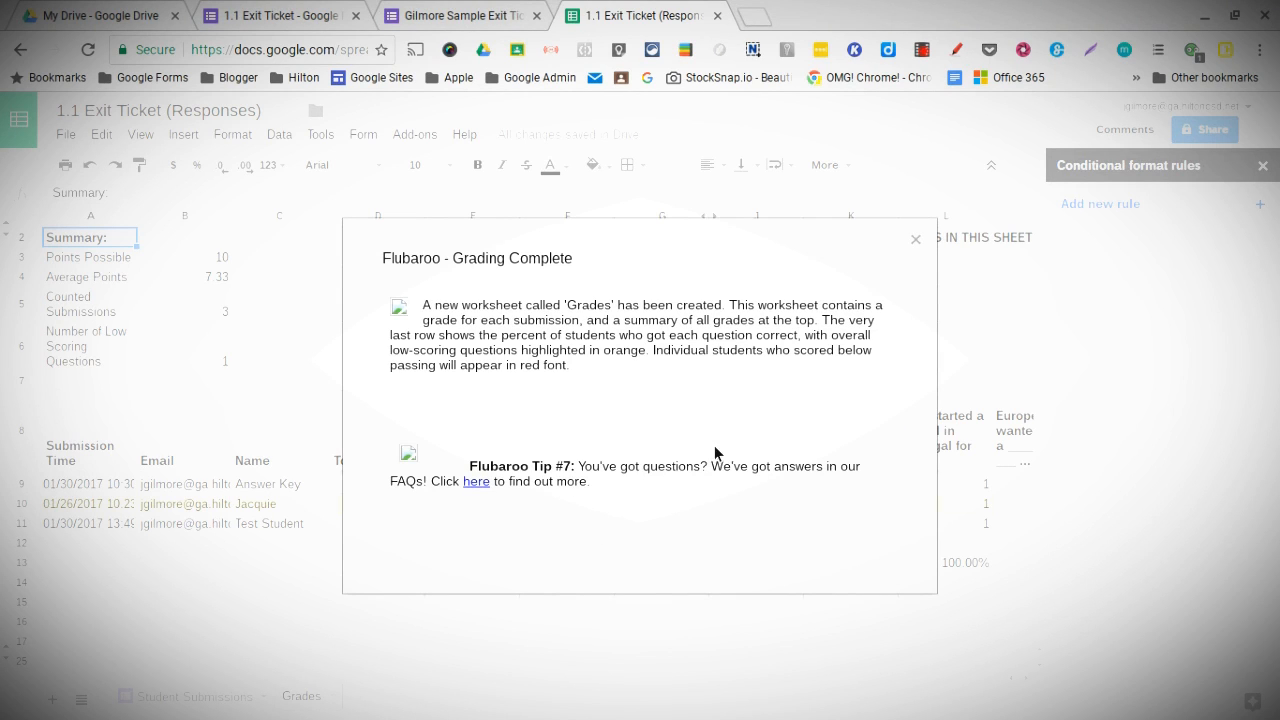
click(915, 241)
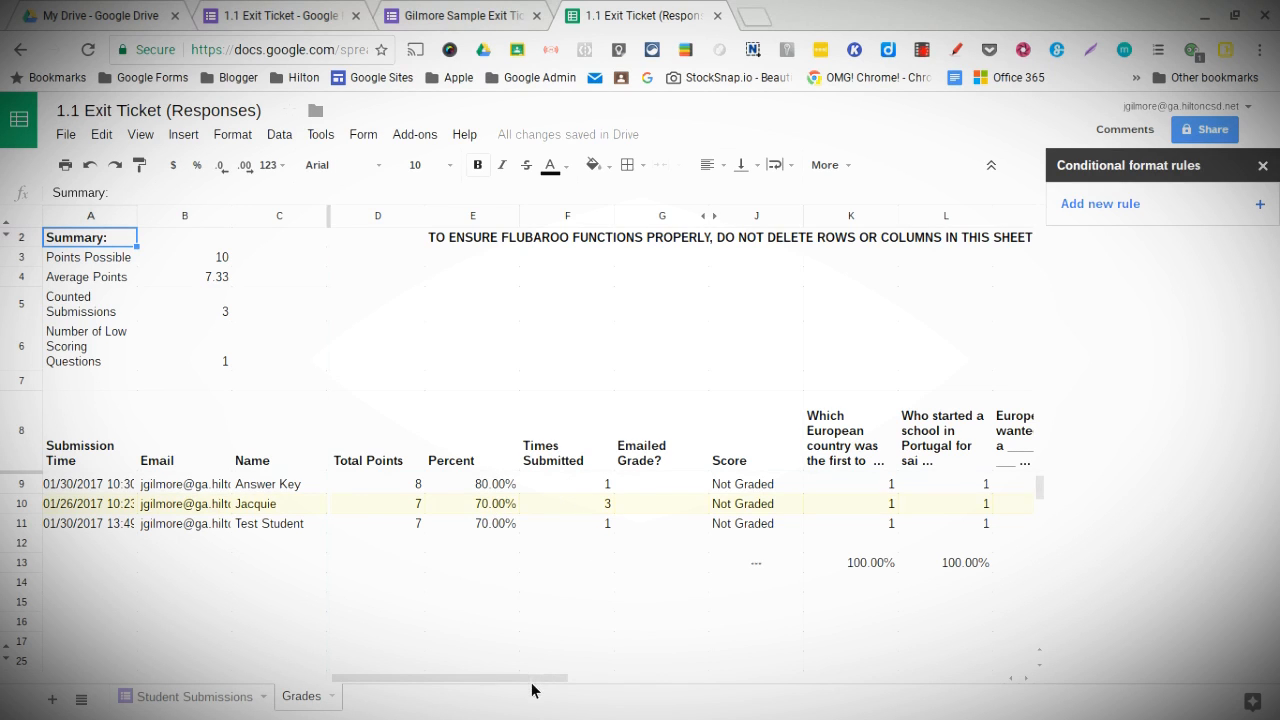
Review the per-question scores and percentages across the Grades sheet, through the Columbian Exchange question
drag(549, 683, 690, 671)
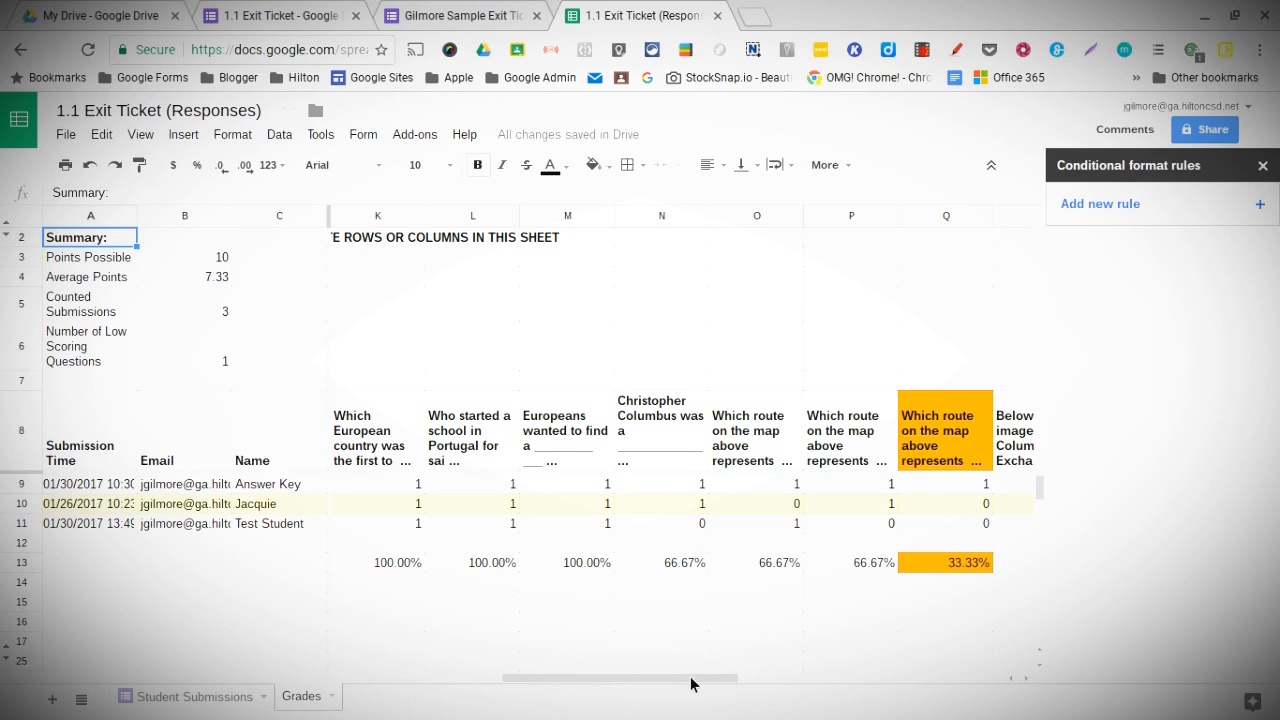
drag(697, 683, 743, 680)
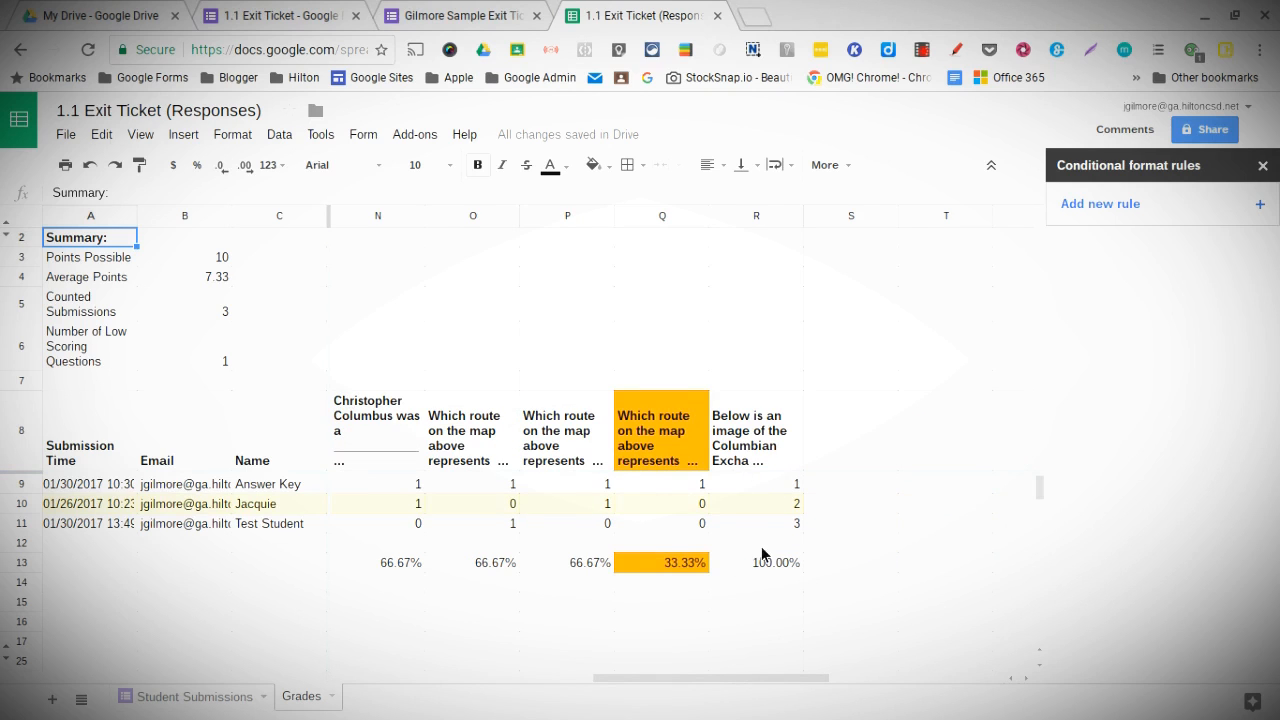
scroll(735, 476, down, 1)
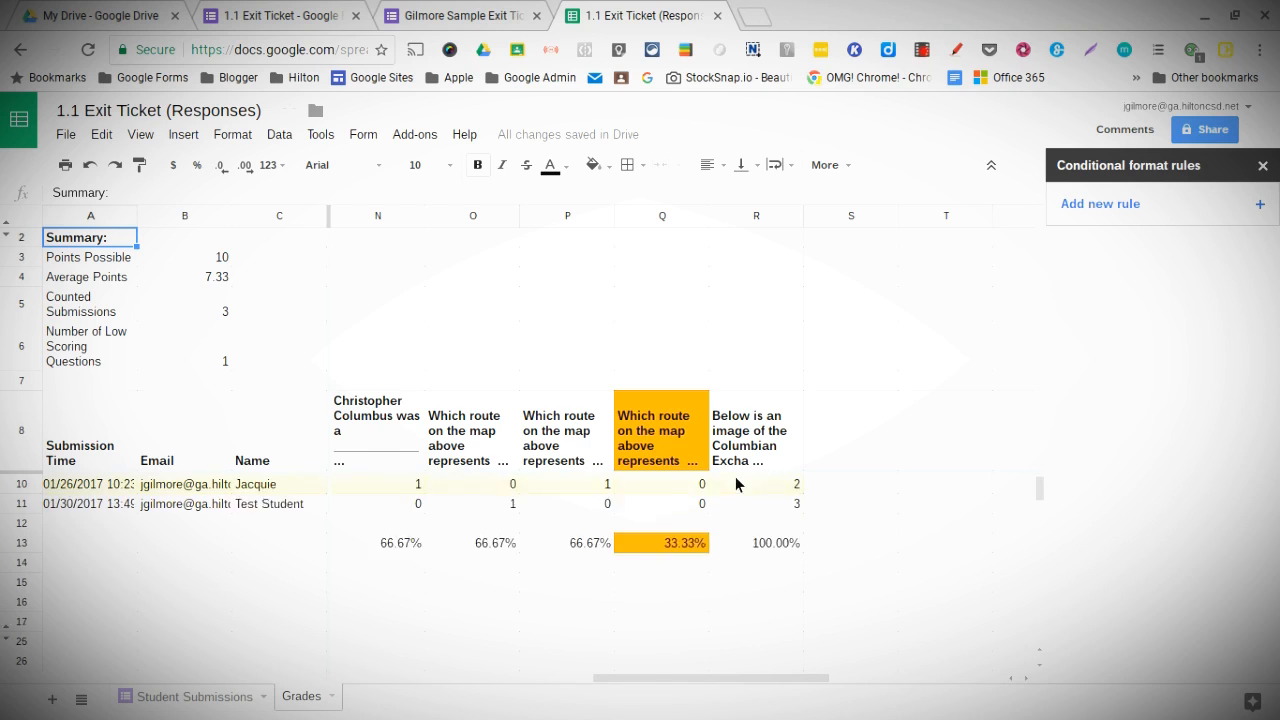
scroll(735, 476, up, 1)
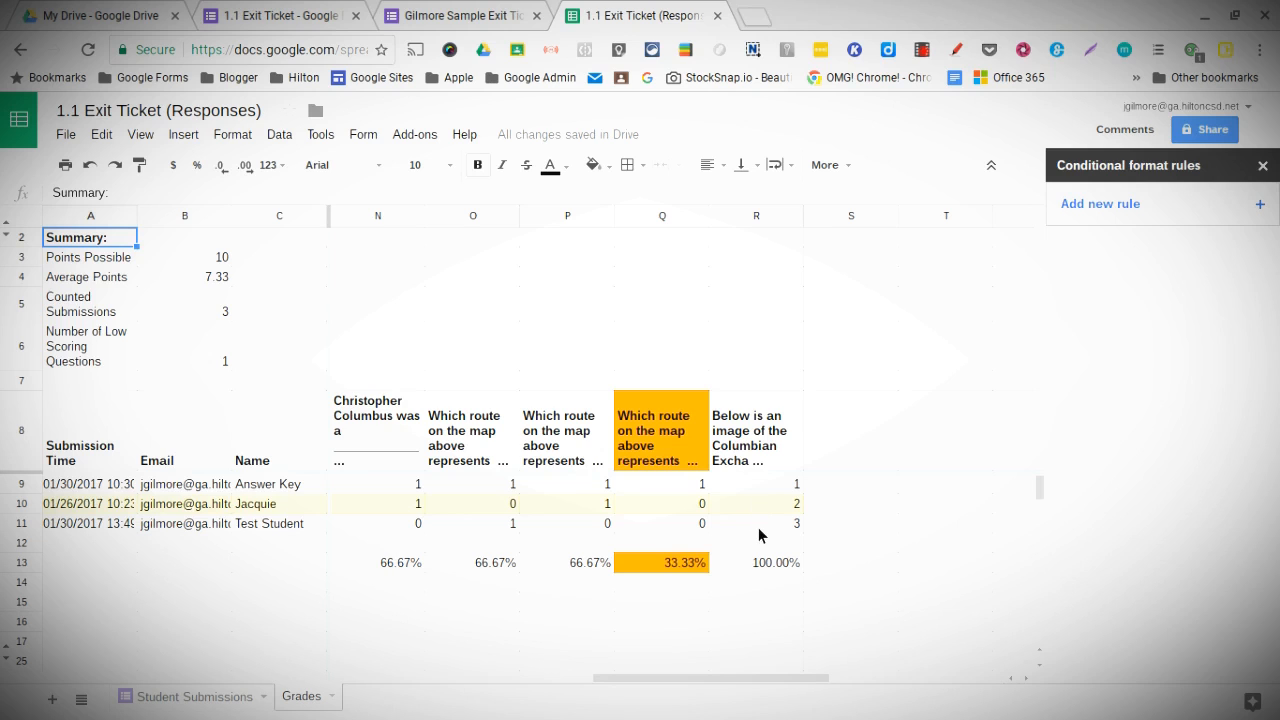
drag(722, 673, 414, 691)
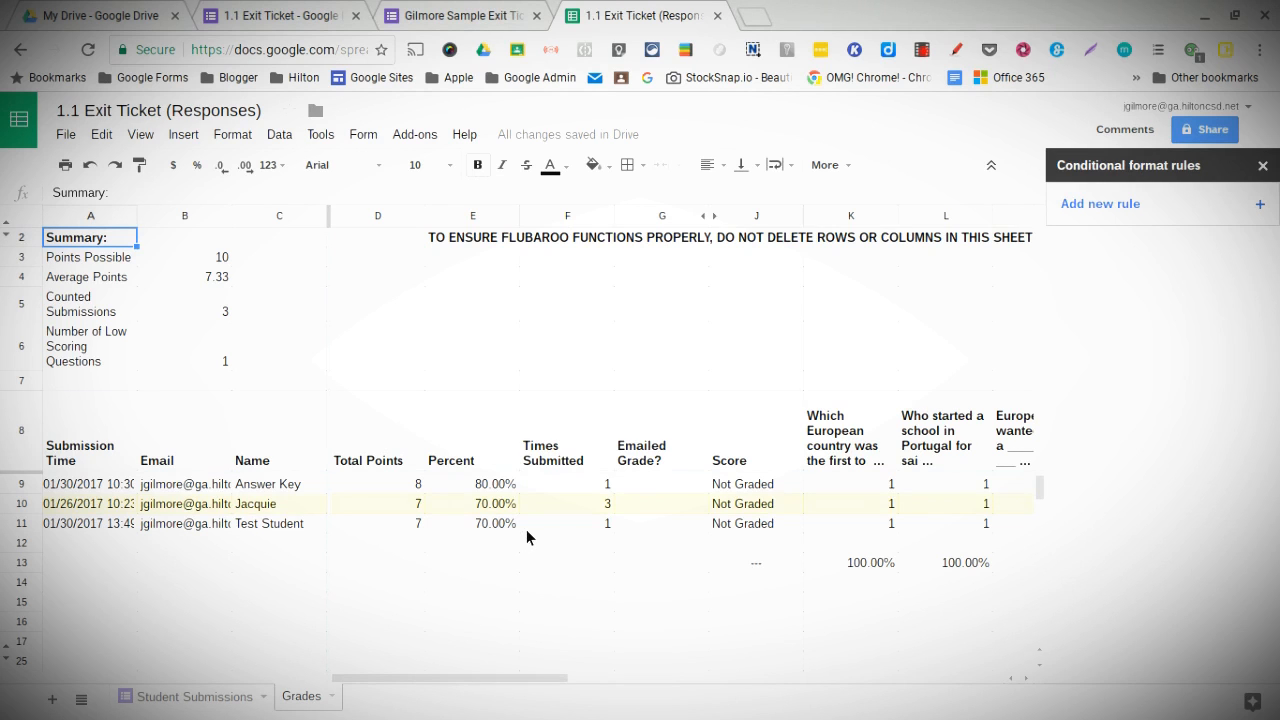
Share the Flubaroo grades via email using the Email question, including the list of questions and scores and the answer key
click(1263, 166)
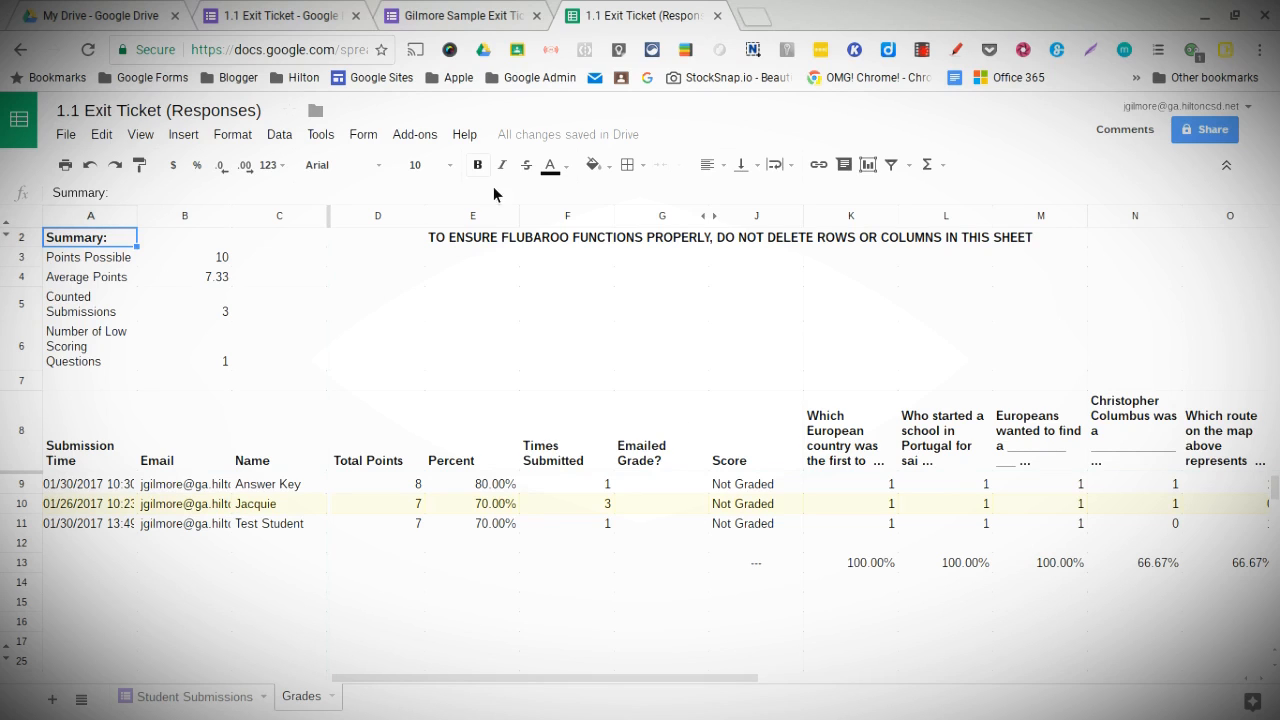
click(417, 134)
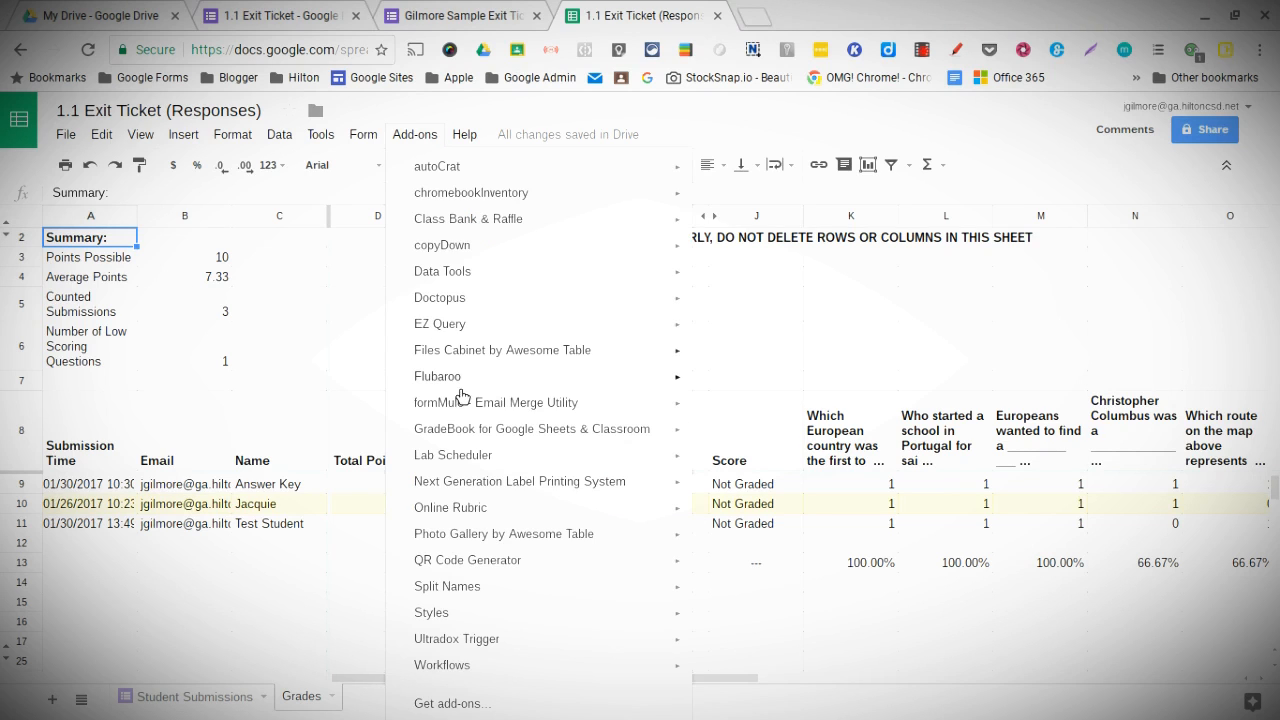
mouse_move(460, 378)
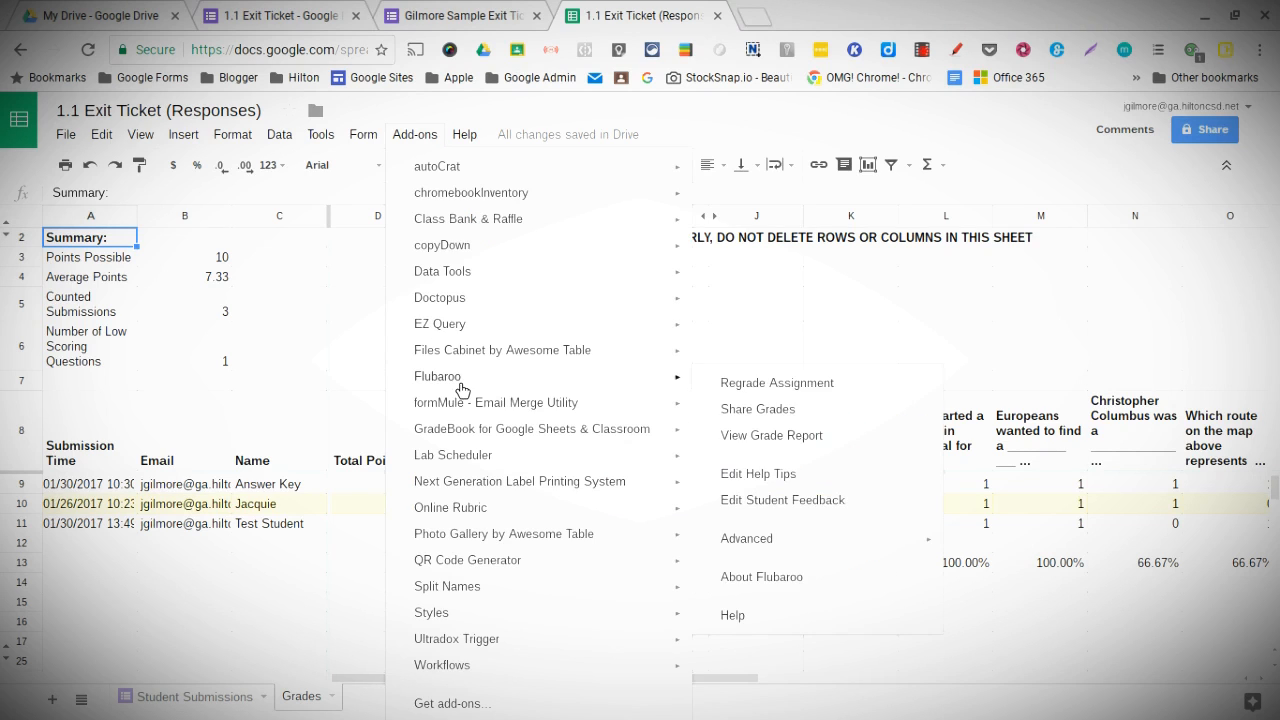
click(742, 411)
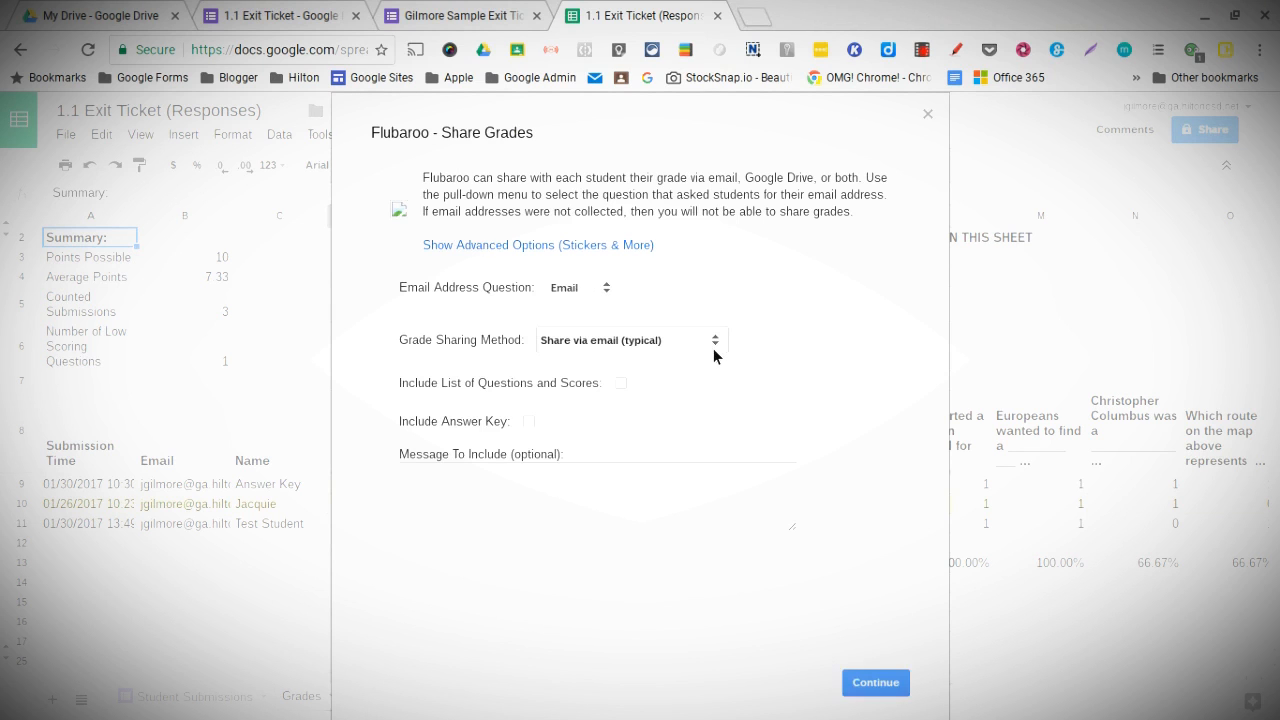
click(609, 289)
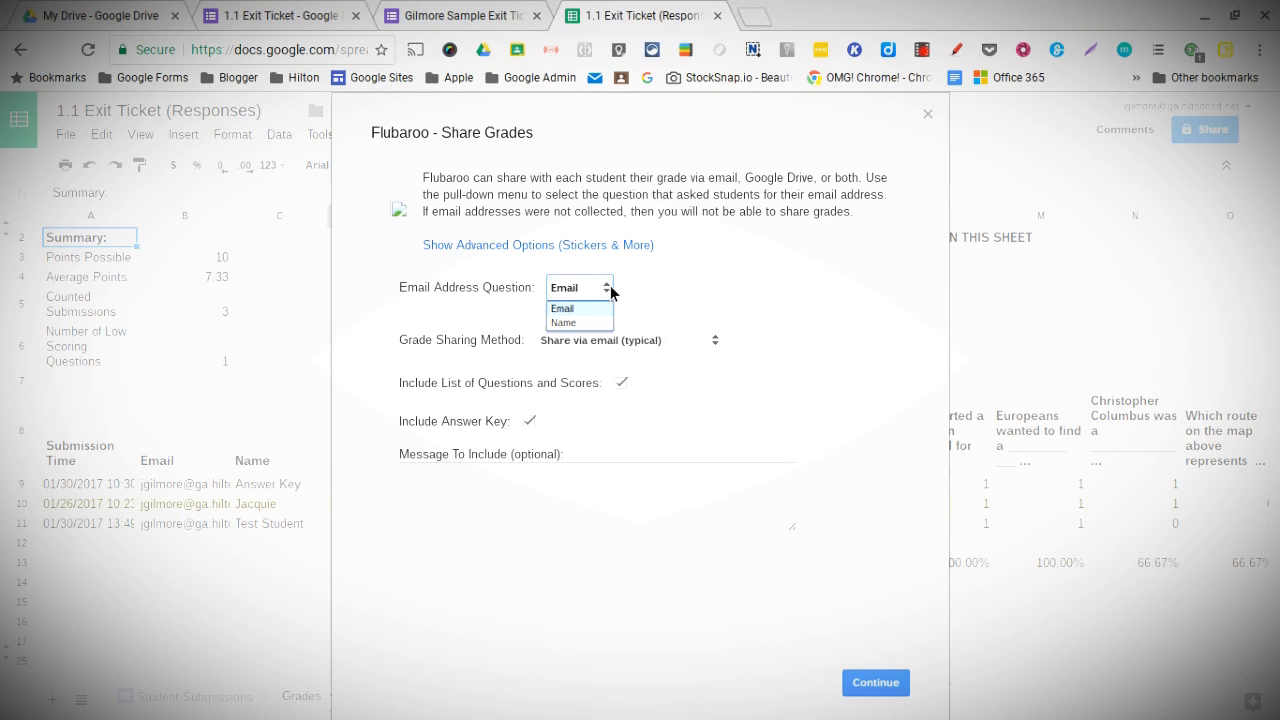
click(581, 311)
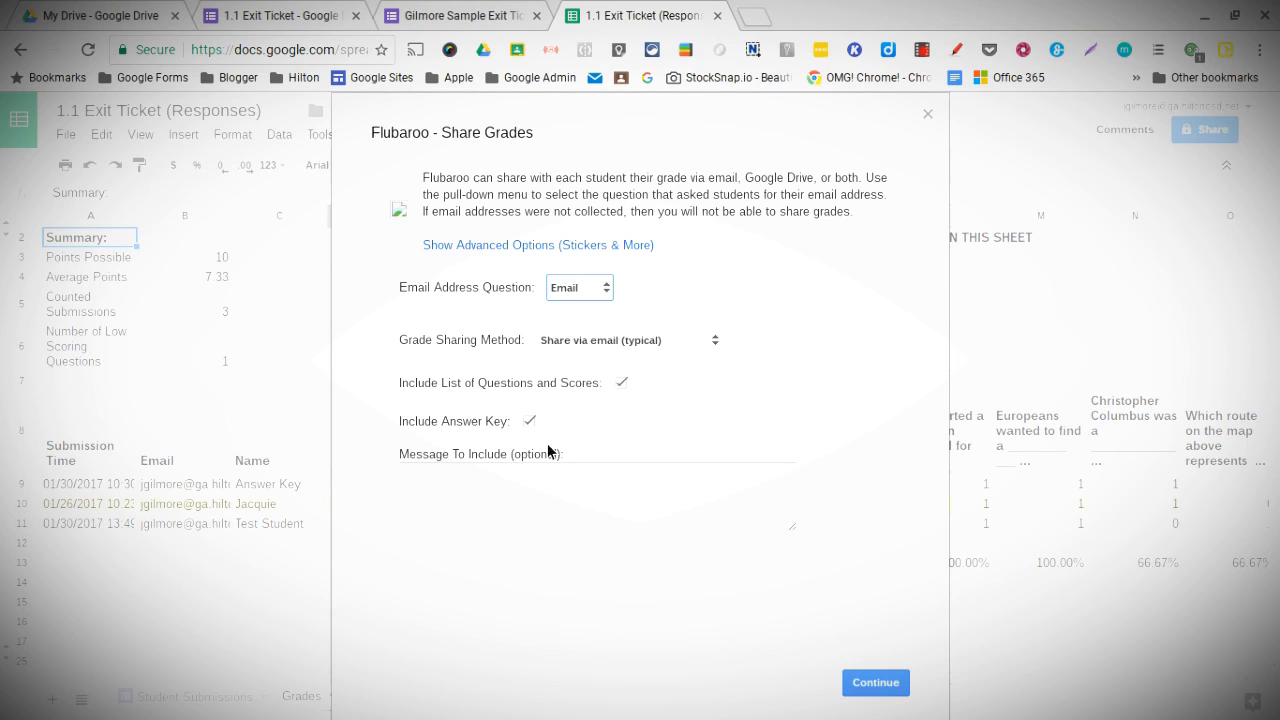
click(867, 683)
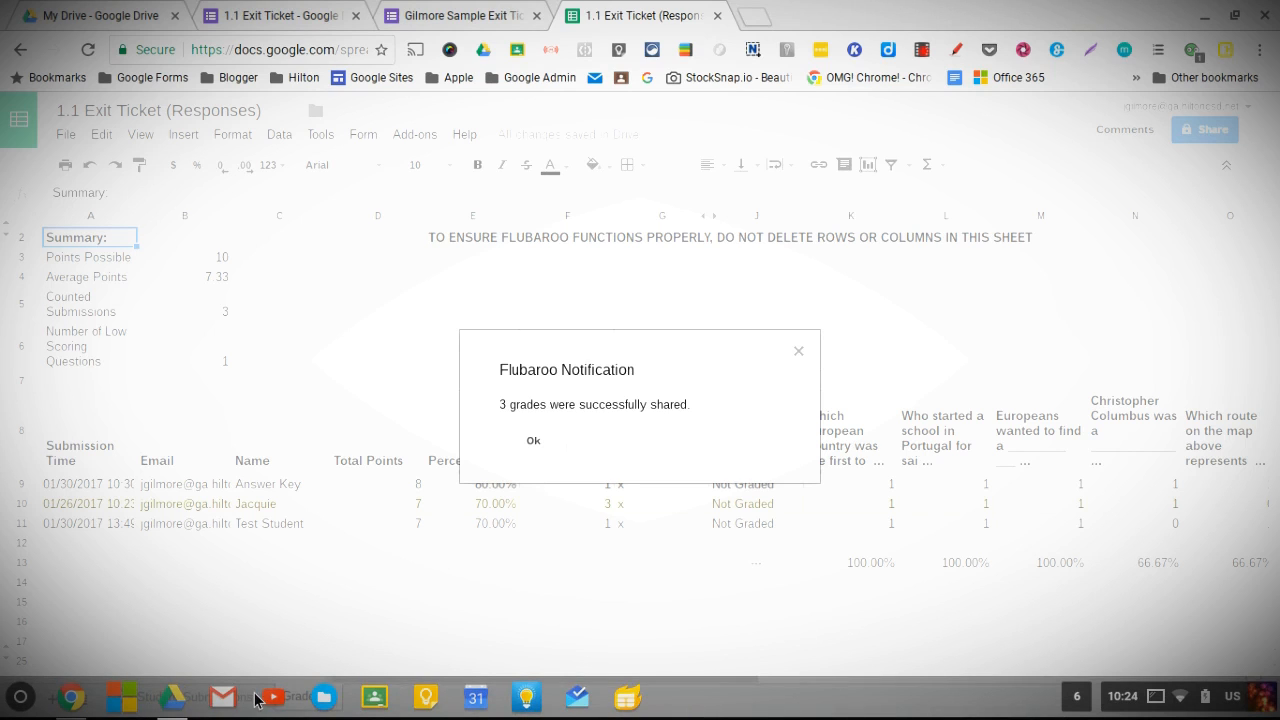
Switch to Gmail and read through the Flubaroo grade email for "1.1 Exit Ticket", including the correct and incorrect answers
click(222, 705)
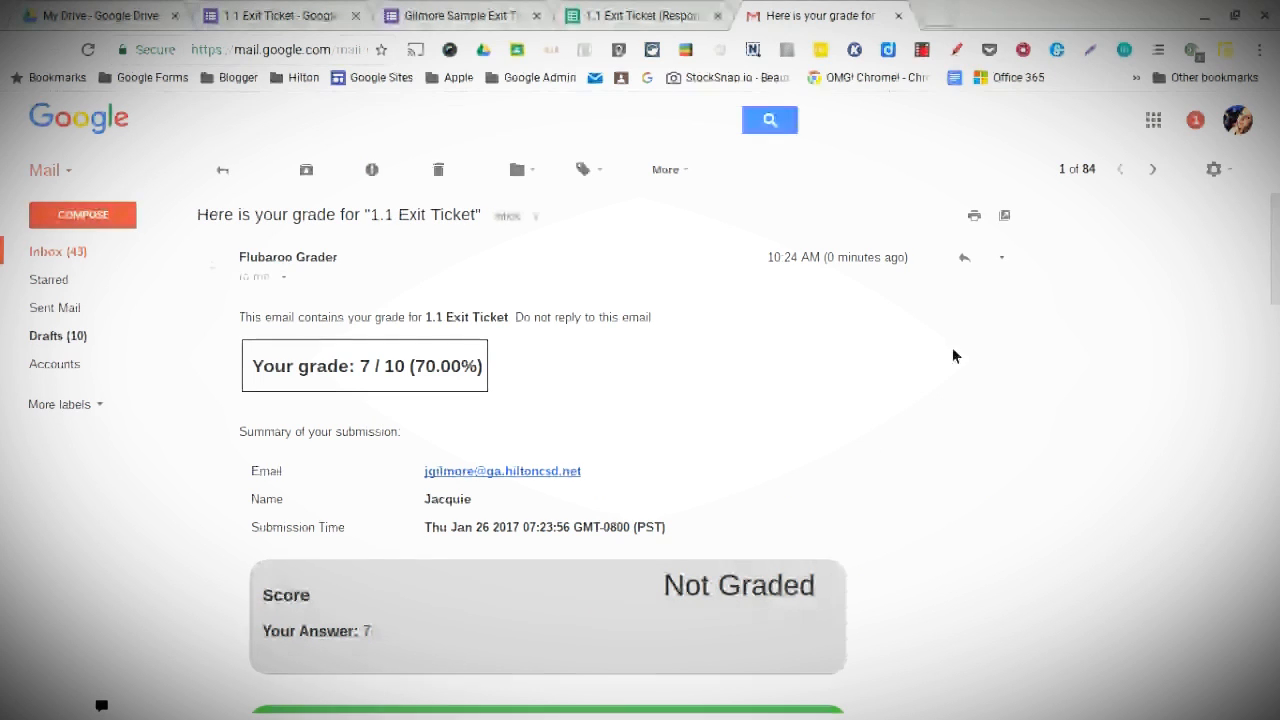
scroll(1000, 408, down, 1)
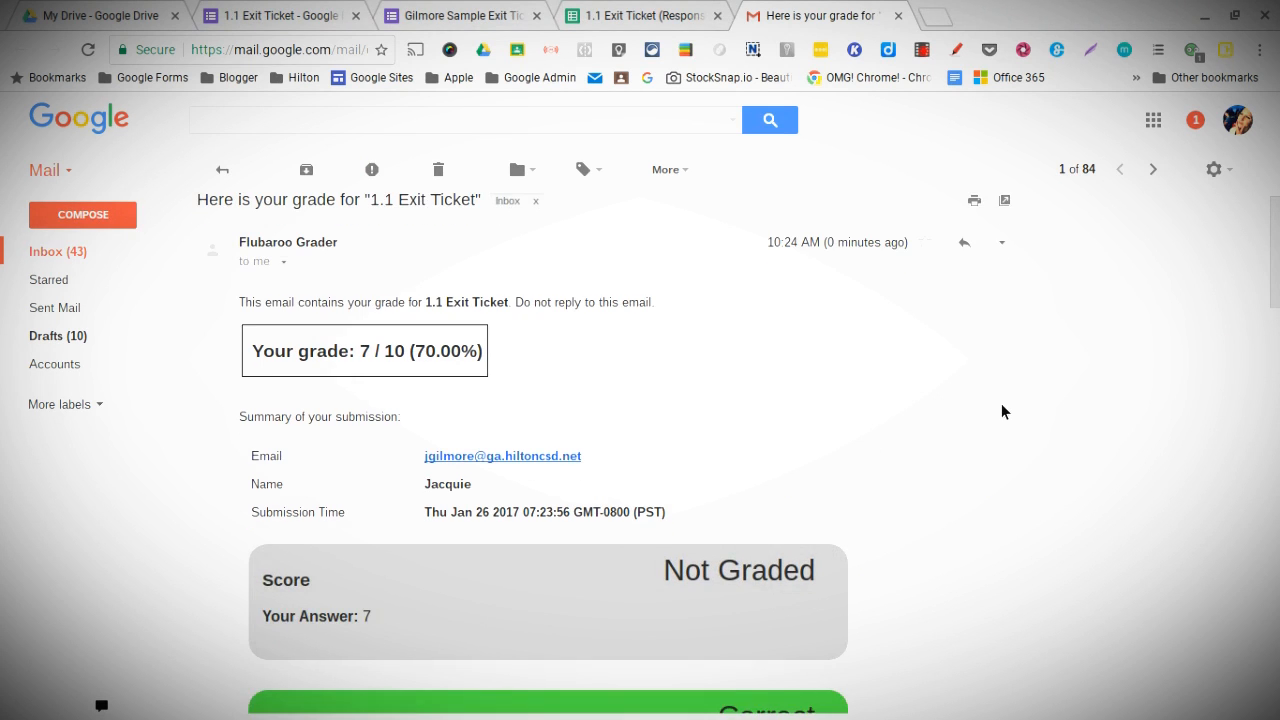
scroll(1004, 410, down, 1)
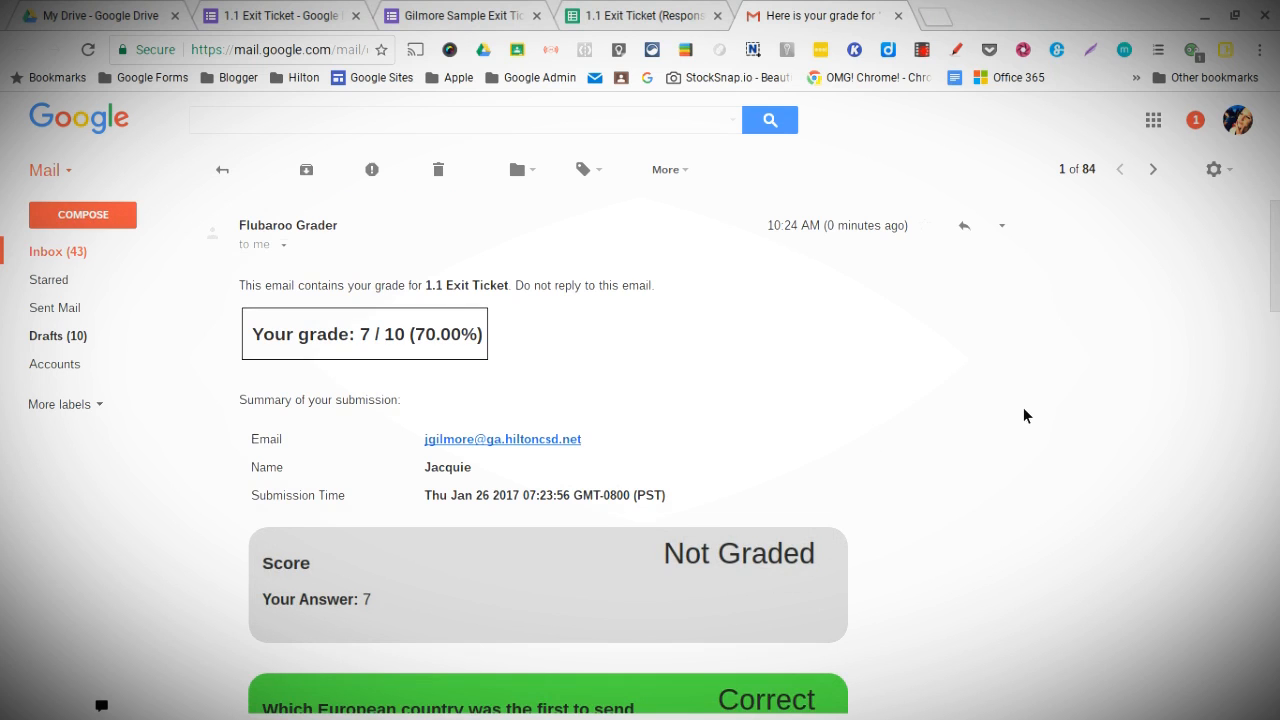
scroll(1278, 283, down, 3)
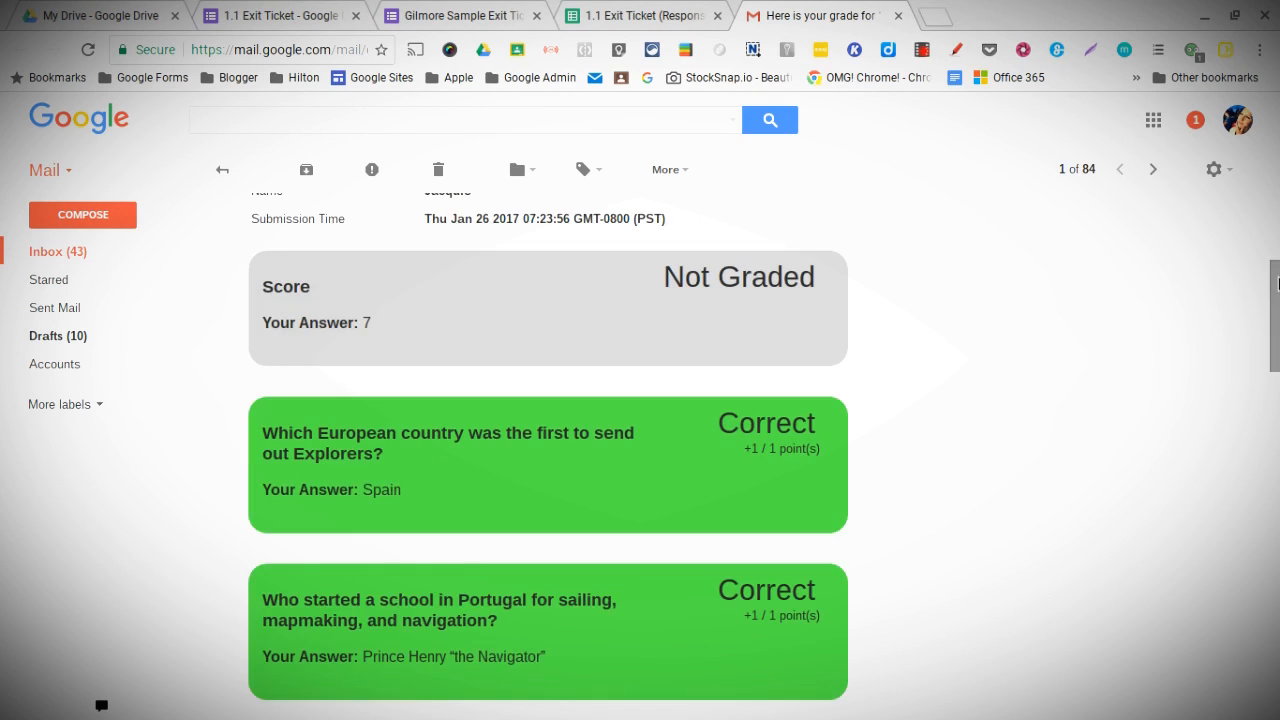
scroll(1166, 413, down, 5)
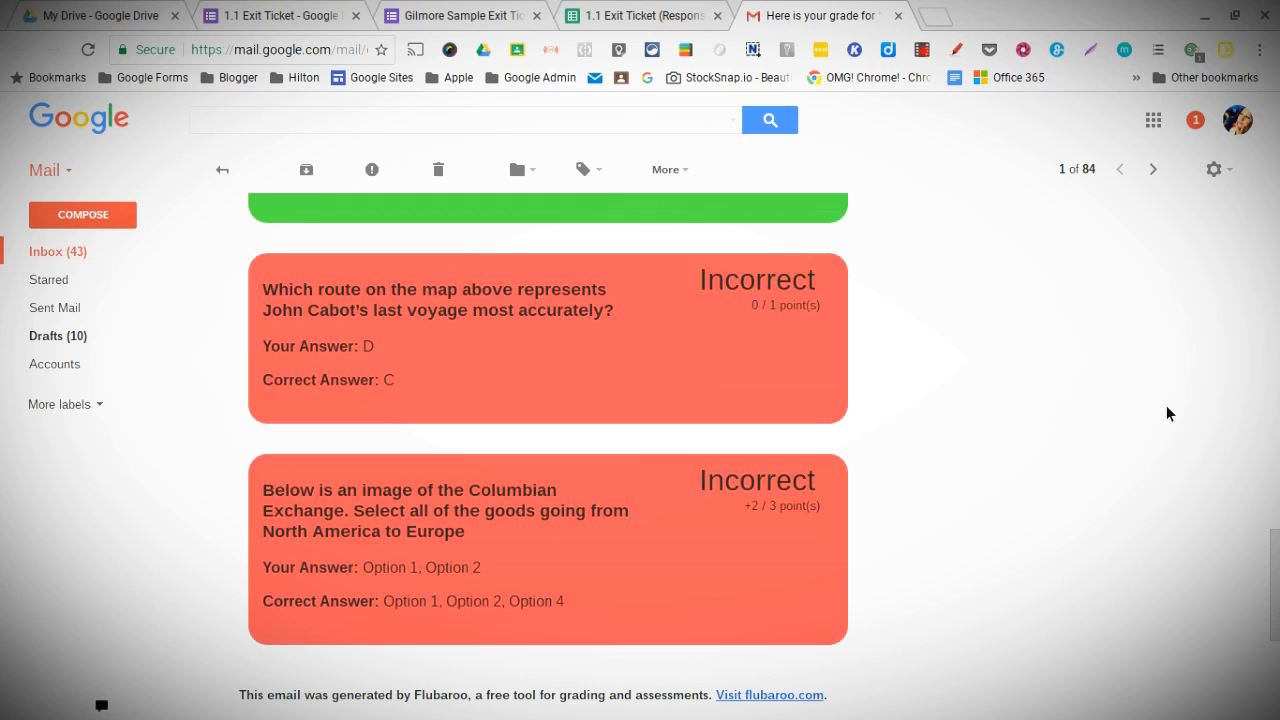
scroll(1168, 408, up, 3)
scroll(1172, 400, down, 2)
scroll(1172, 398, down, 2)
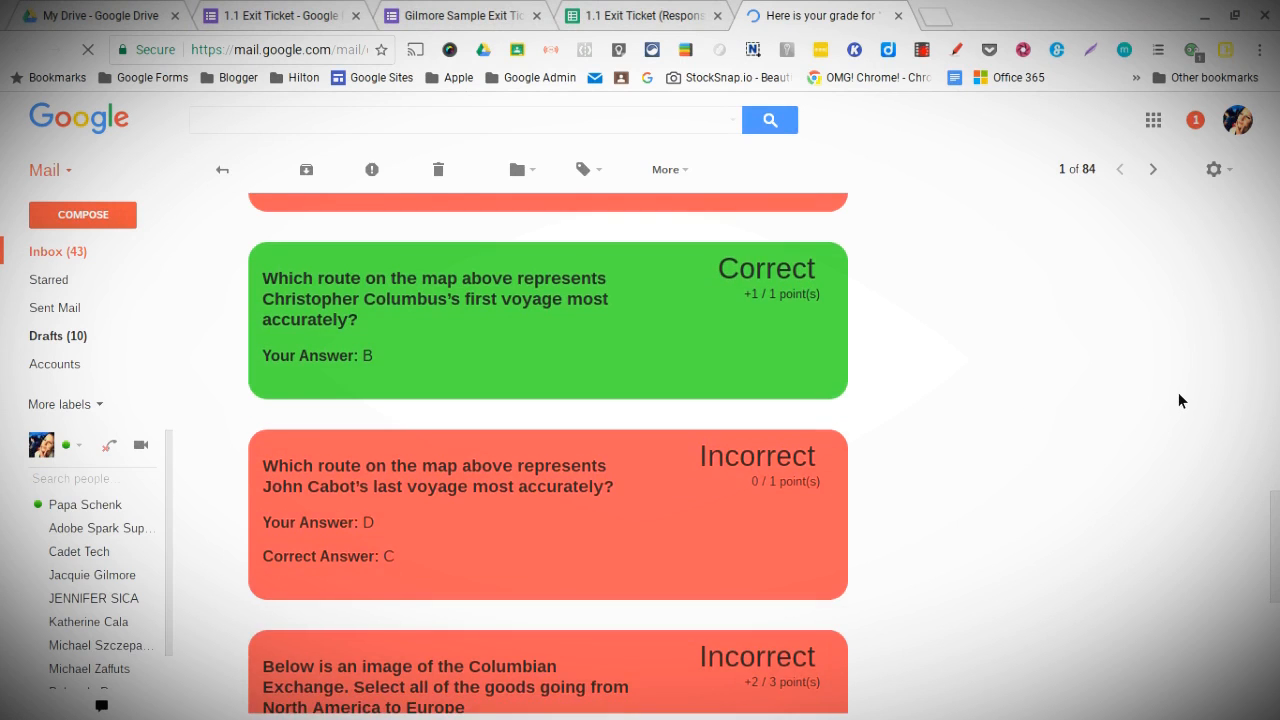
scroll(1178, 400, down, 5)
scroll(1178, 398, up, 1)
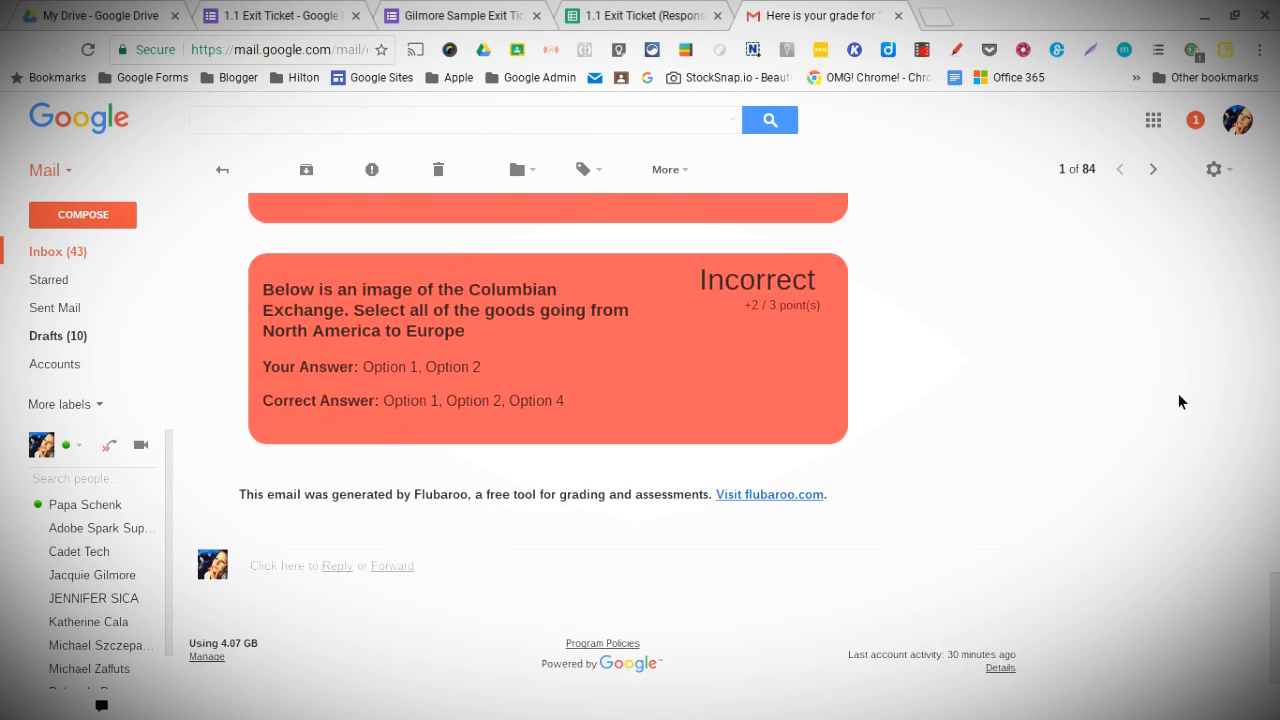
scroll(1054, 355, up, 10)
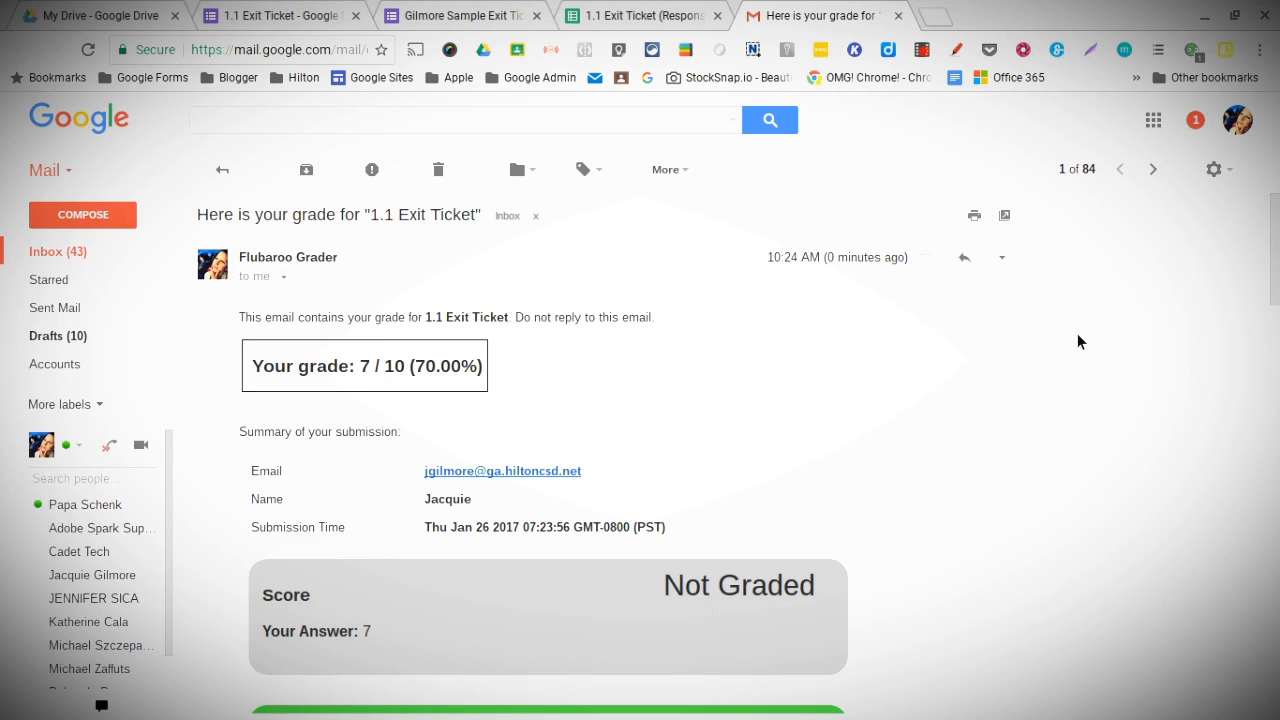
scroll(1078, 342, down, 1)
Return to the 1.1 Exit Ticket response spreadsheet and dismiss the Flubaroo sharing notification
click(647, 18)
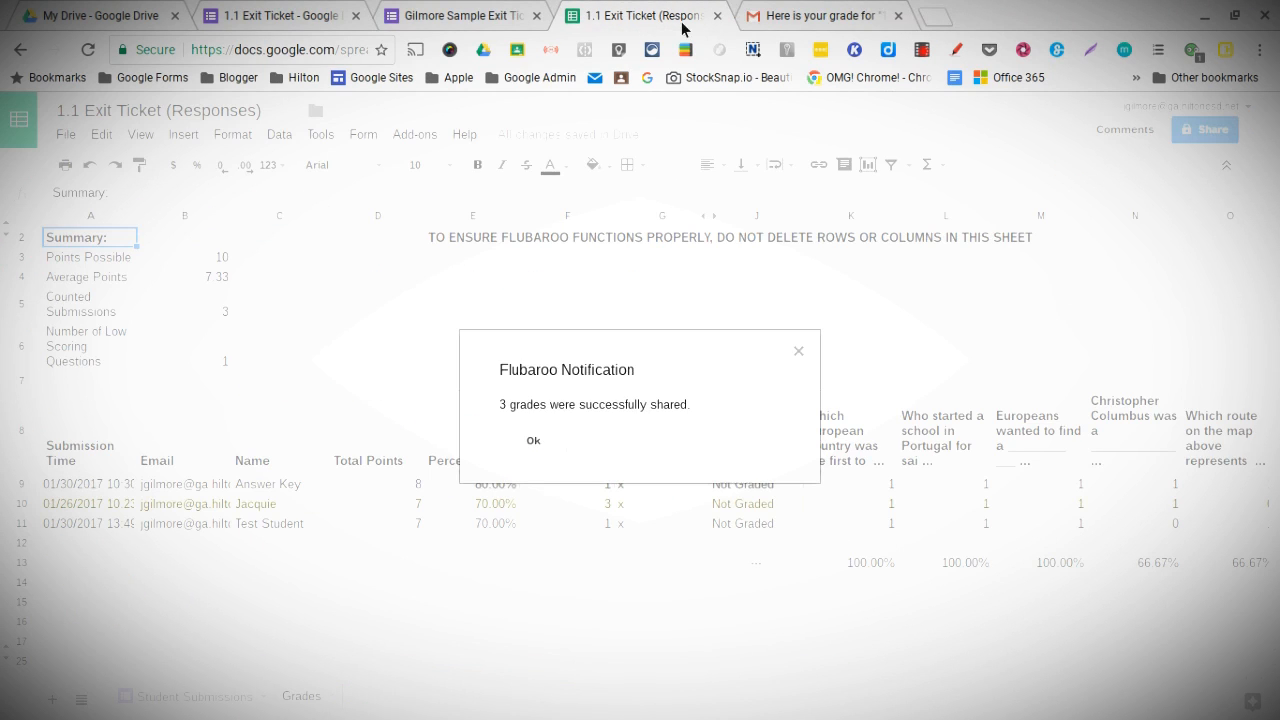
click(797, 353)
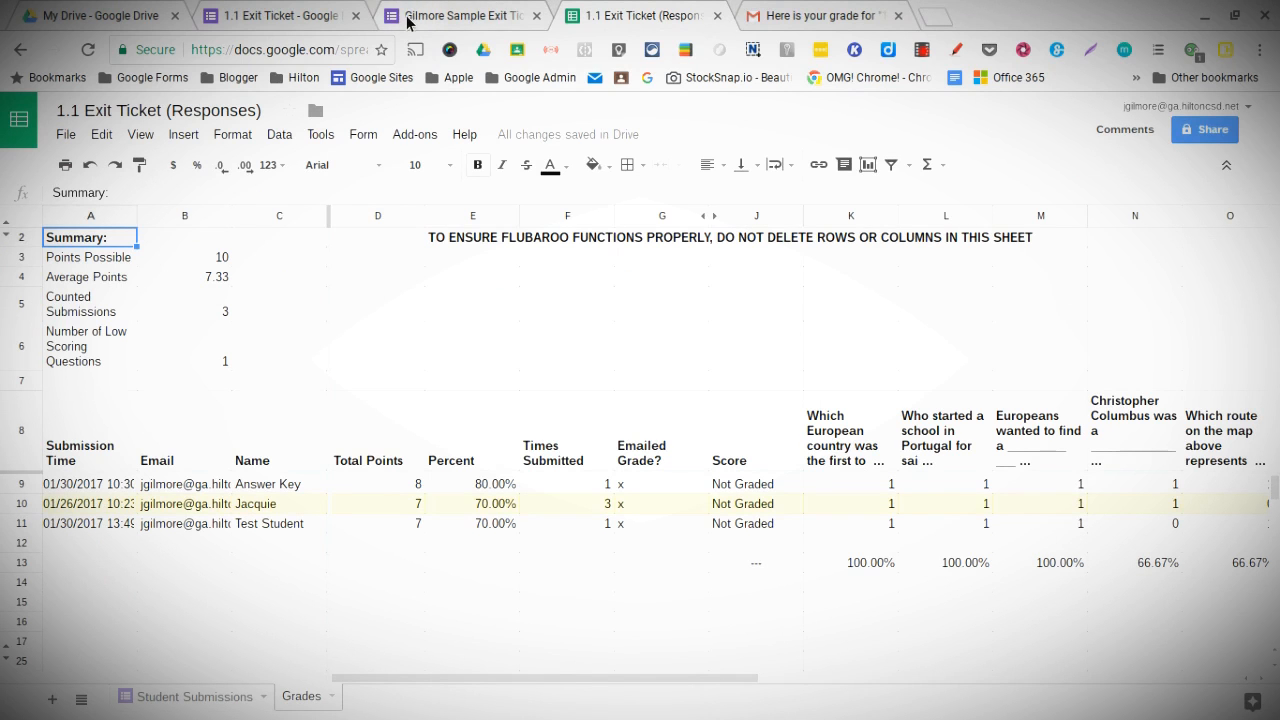